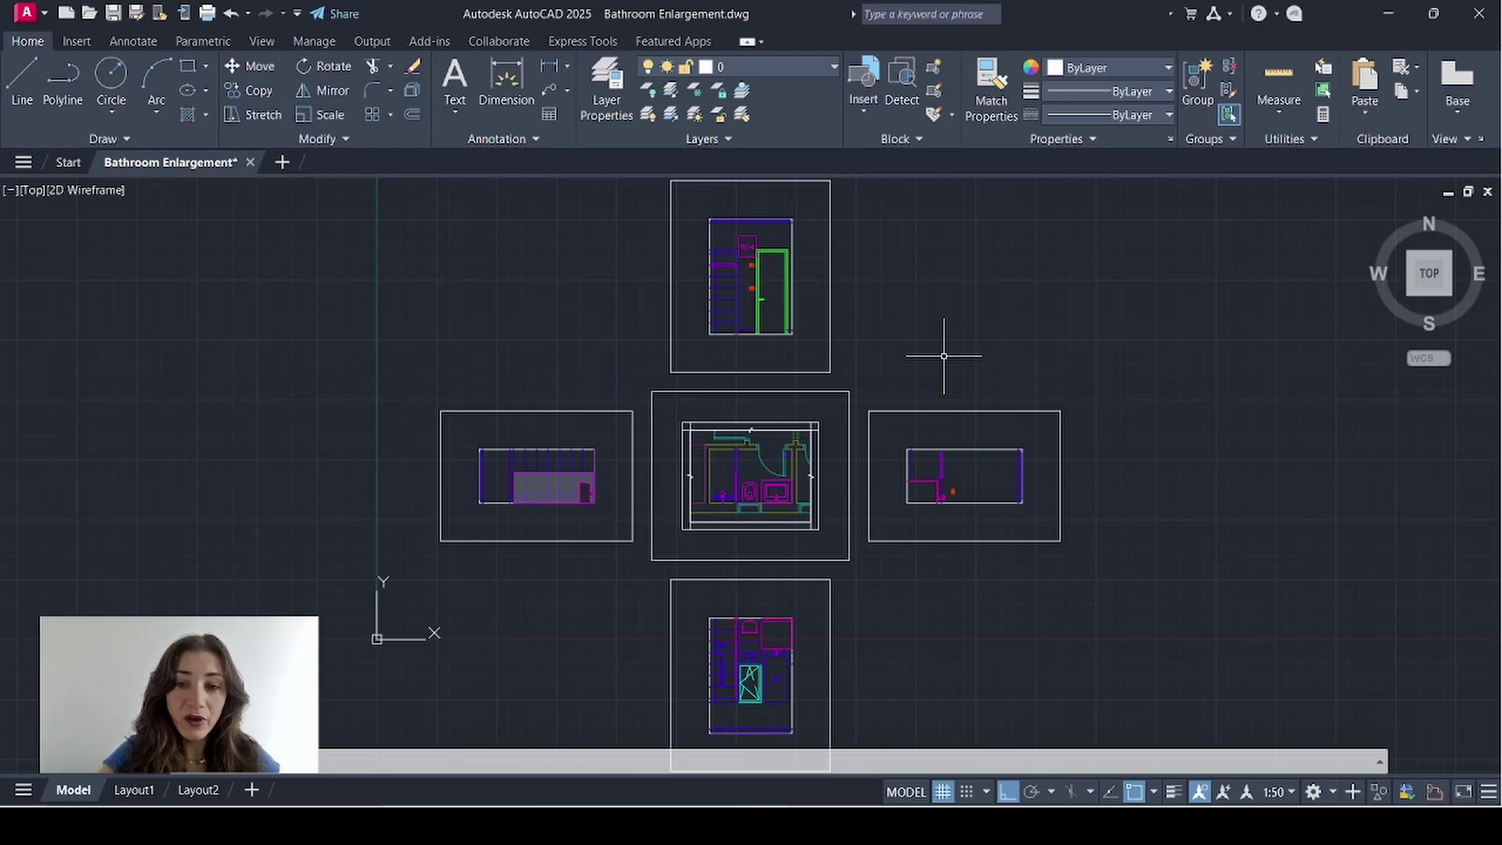
Step: Delete the existing PLAN model view from the drawing's named views
{"action": "type", "text": "v"}
{"action": "key", "text": "Return"}
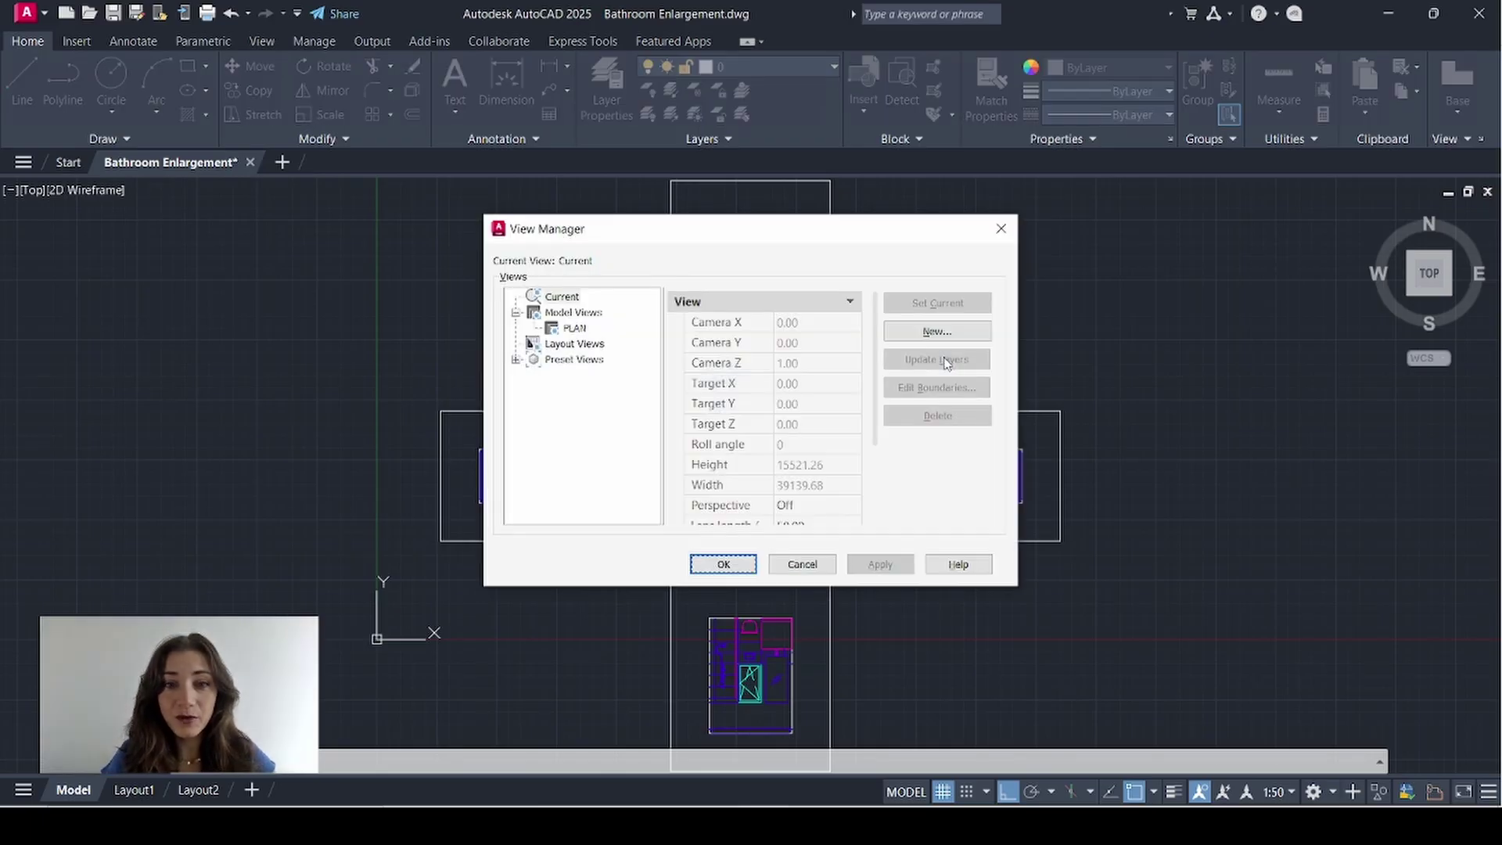
{"action": "left_click", "coordinate": [575, 328]}
{"action": "left_click", "coordinate": [962, 416]}
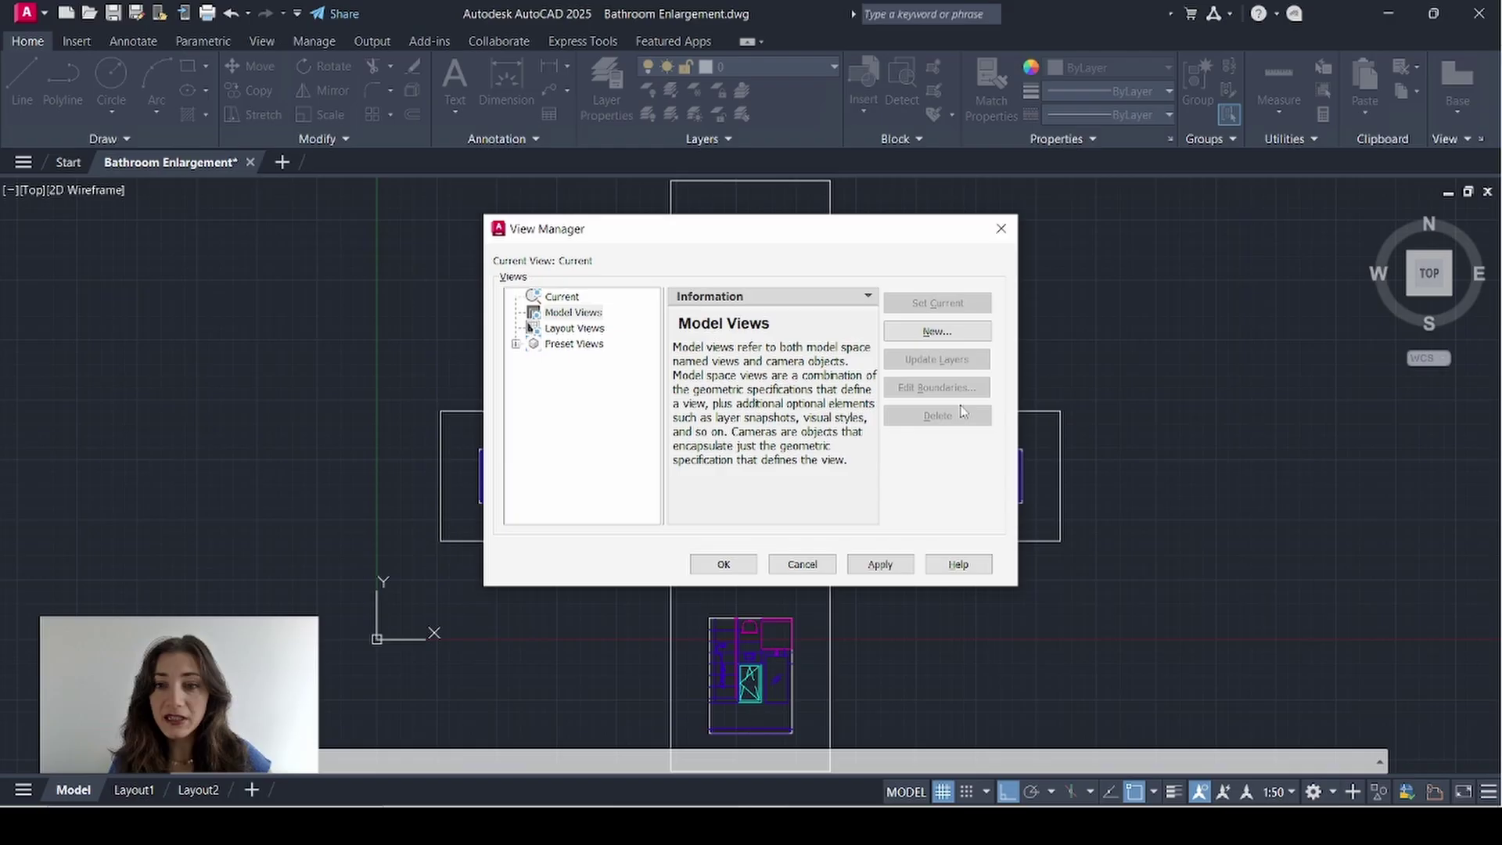
Step: Create a named view BATHROOM PLAN with its boundary windowed on the outer frame around the central floor plan
{"action": "left_click", "coordinate": [953, 328]}
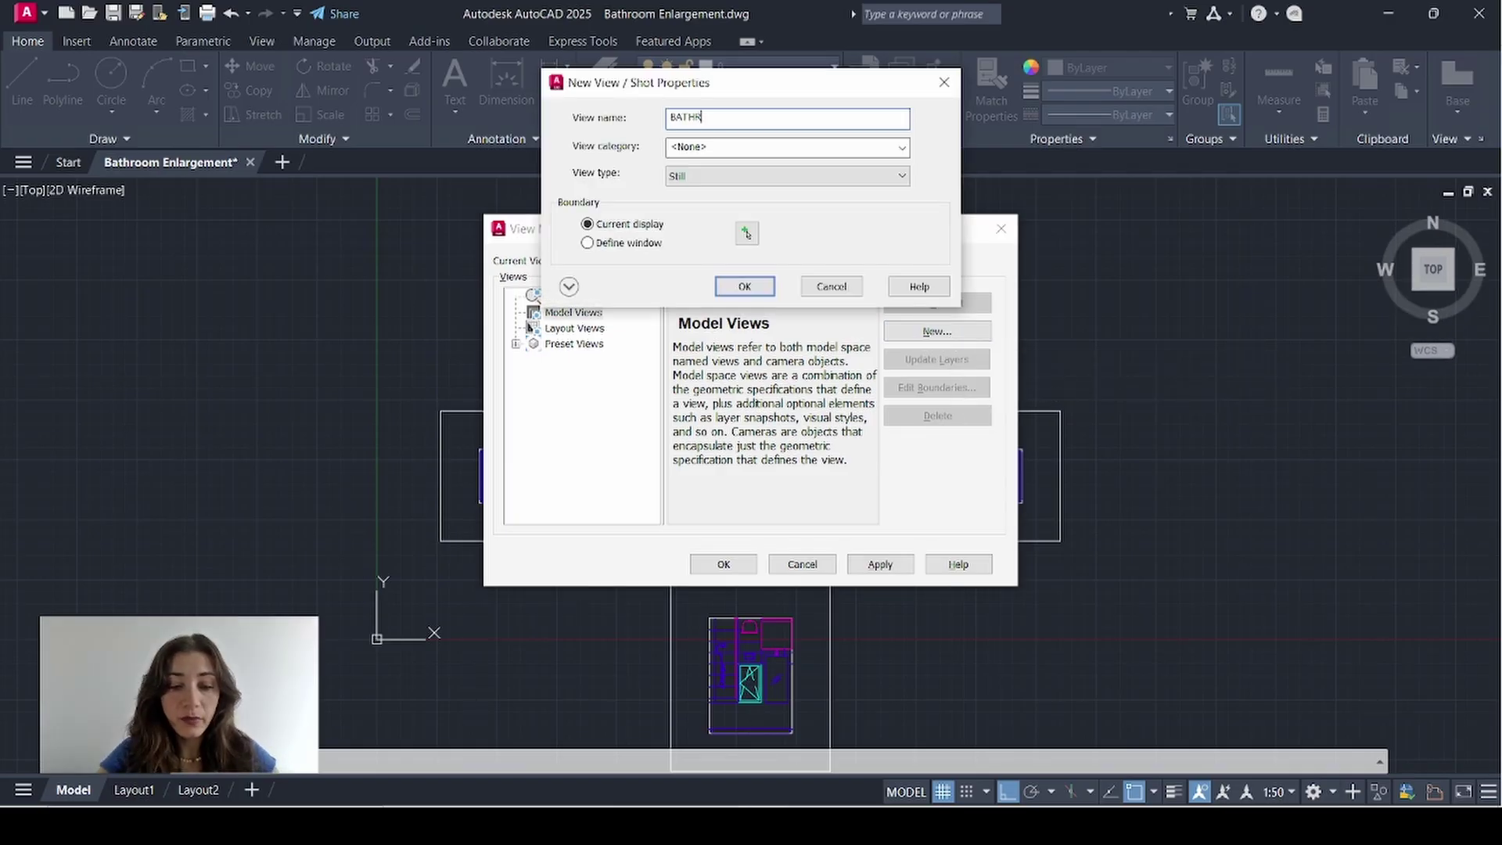
{"action": "type", "text": "BATHROOM PLAN"}
{"action": "left_click", "coordinate": [747, 234]}
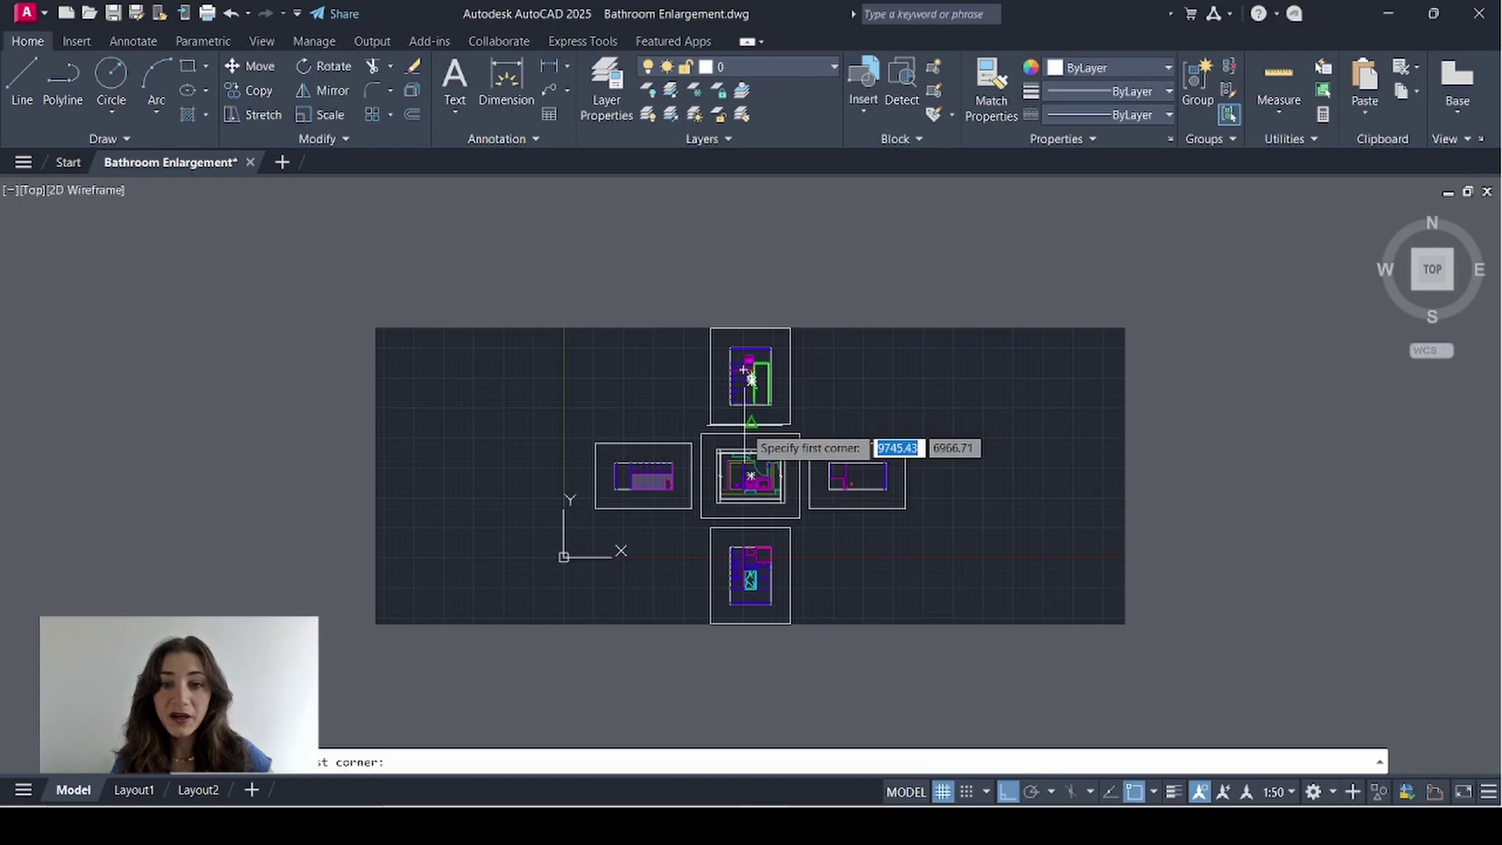
{"action": "scroll", "coordinate": [746, 469], "scroll_direction": "up", "scroll_amount": 6}
{"action": "left_click", "coordinate": [558, 317]}
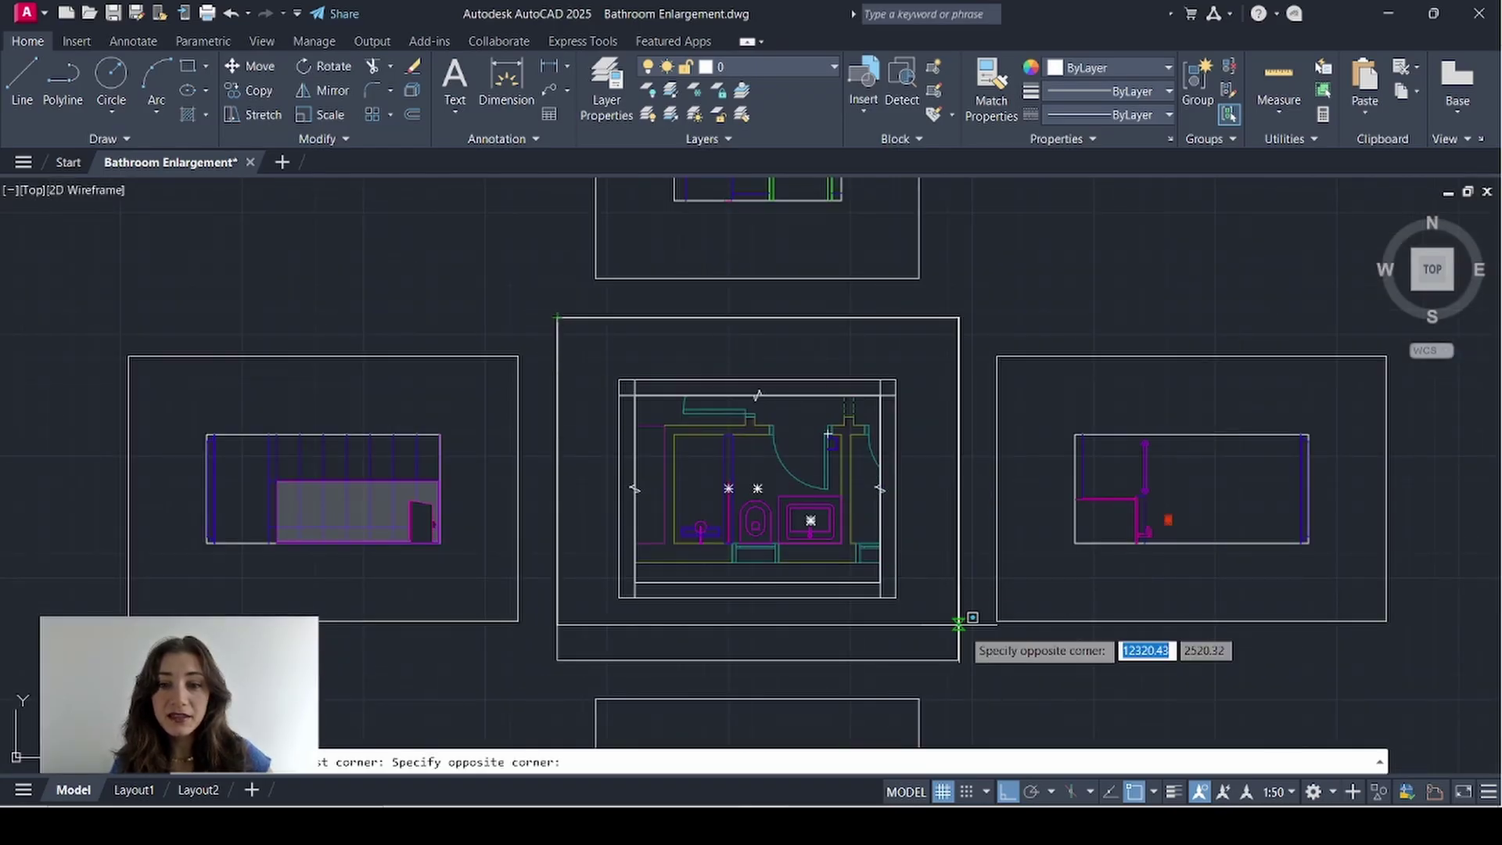
{"action": "left_click", "coordinate": [957, 659]}
{"action": "key", "text": "Return"}
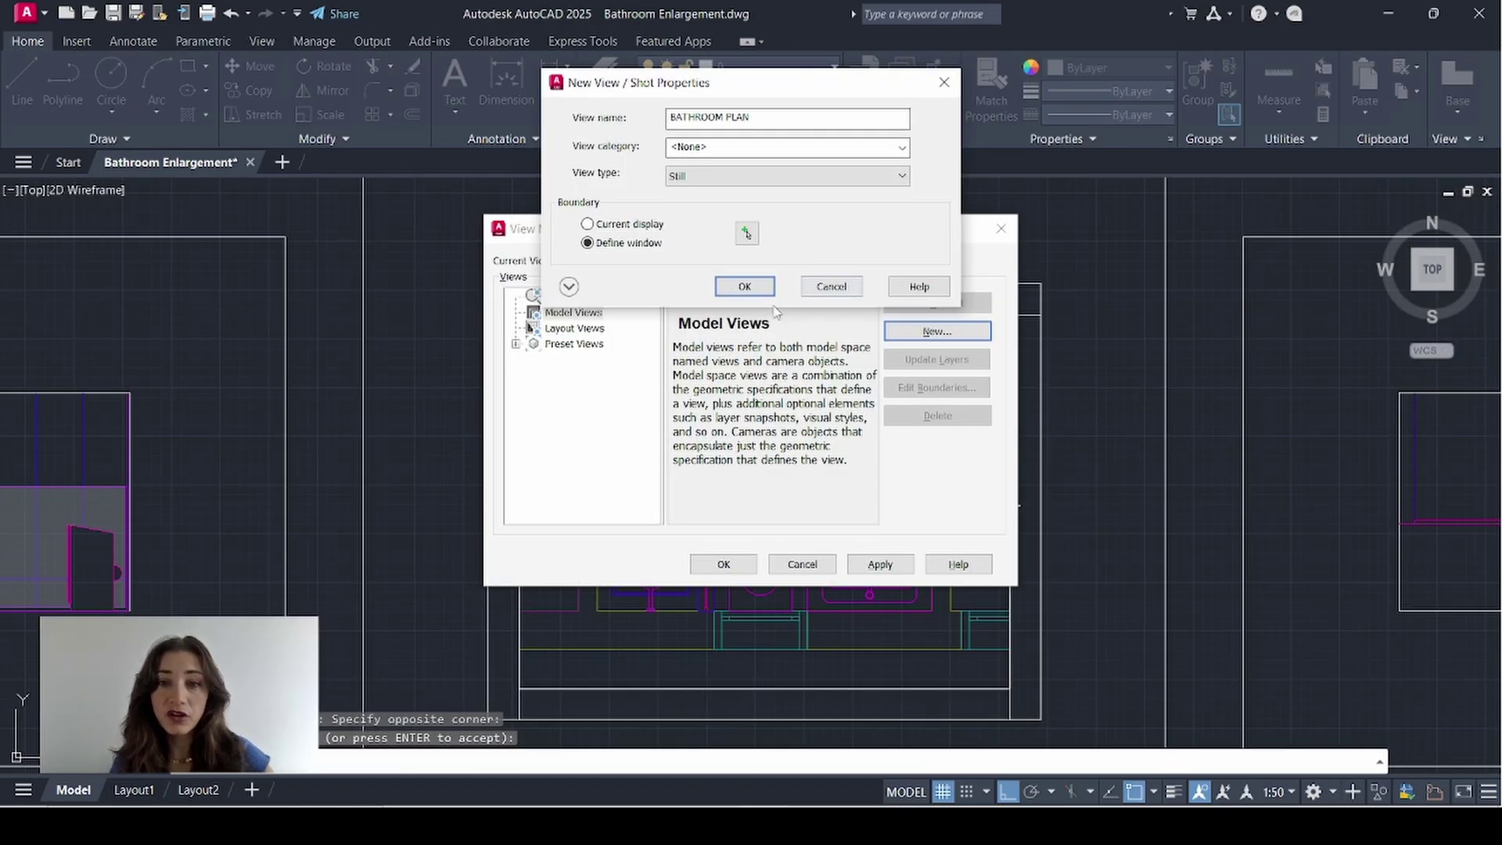
{"action": "key", "text": "Return"}
Step: Create a named view BATHROOM ELEVATION 01 bounded by the outer frame of the door elevation above the plan
{"action": "left_click", "coordinate": [937, 331]}
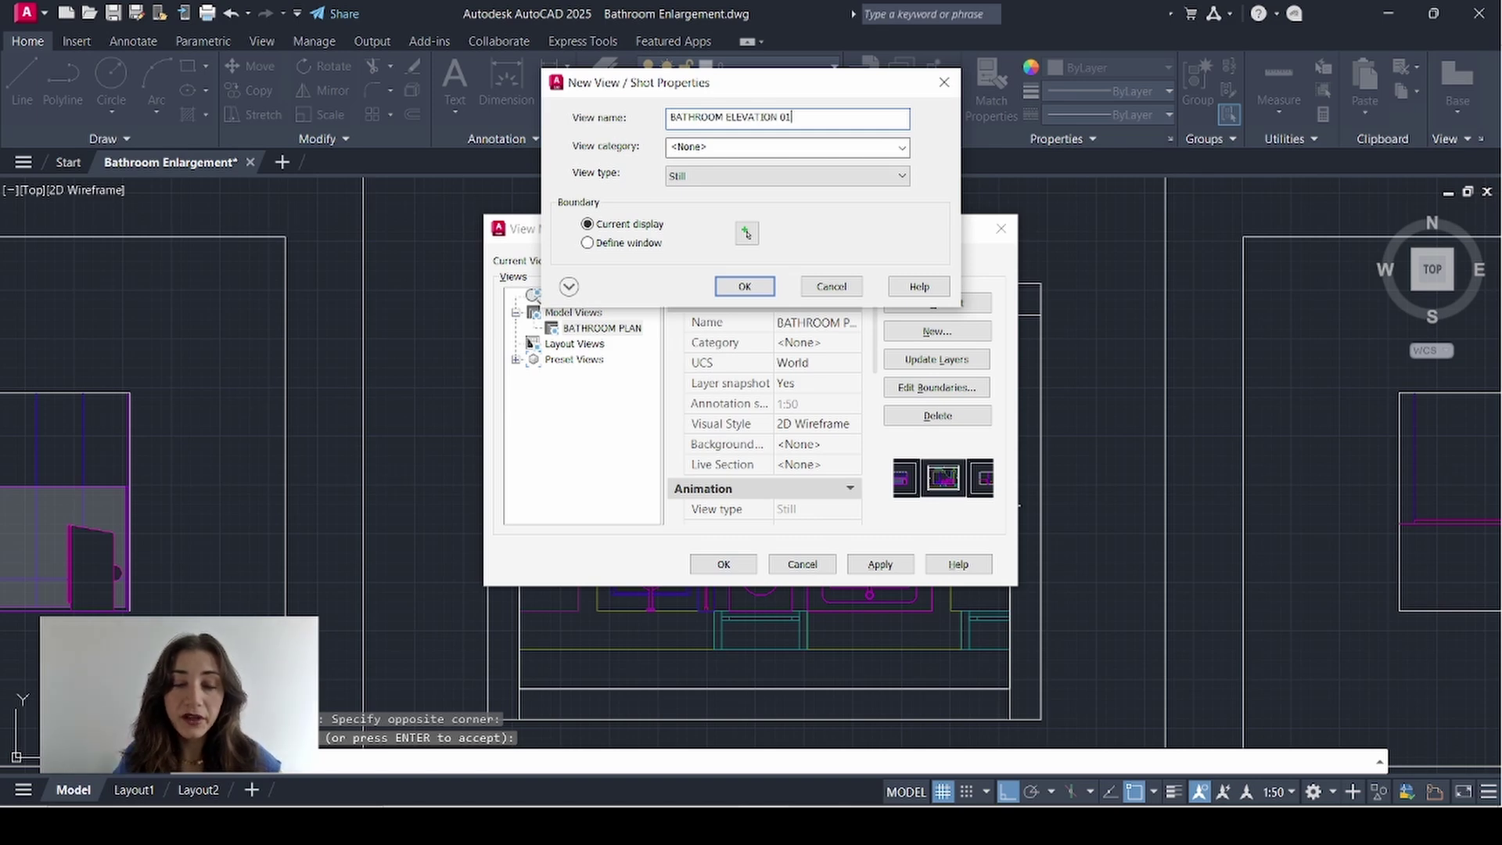
{"action": "type", "text": "BATHROOM ELEVATION 01"}
{"action": "left_click", "coordinate": [747, 232]}
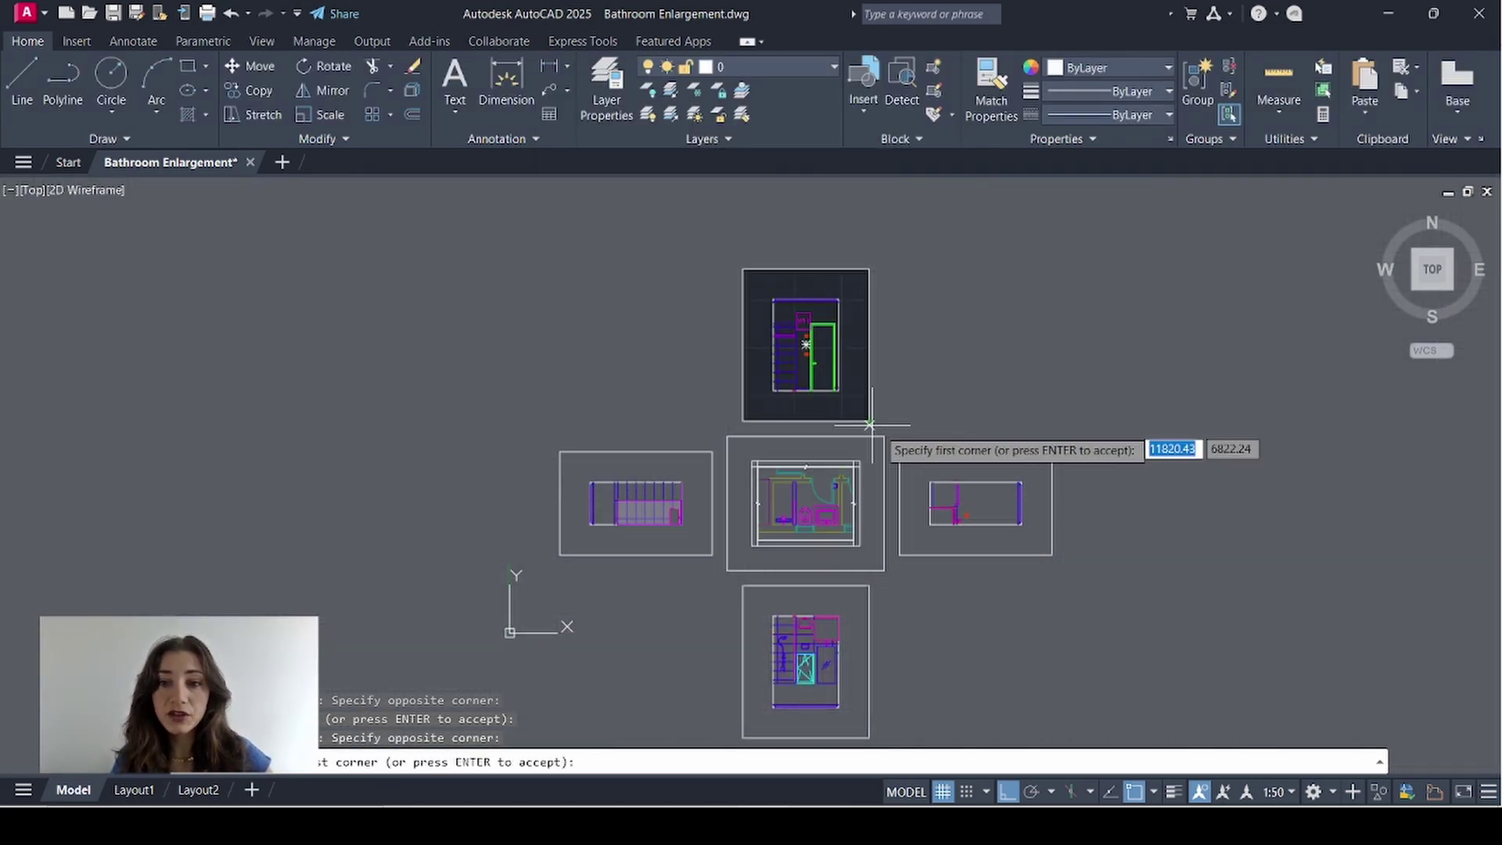
{"action": "left_click", "coordinate": [871, 425]}
{"action": "left_click", "coordinate": [739, 266]}
{"action": "key", "text": "Return"}
{"action": "key", "text": "Return"}
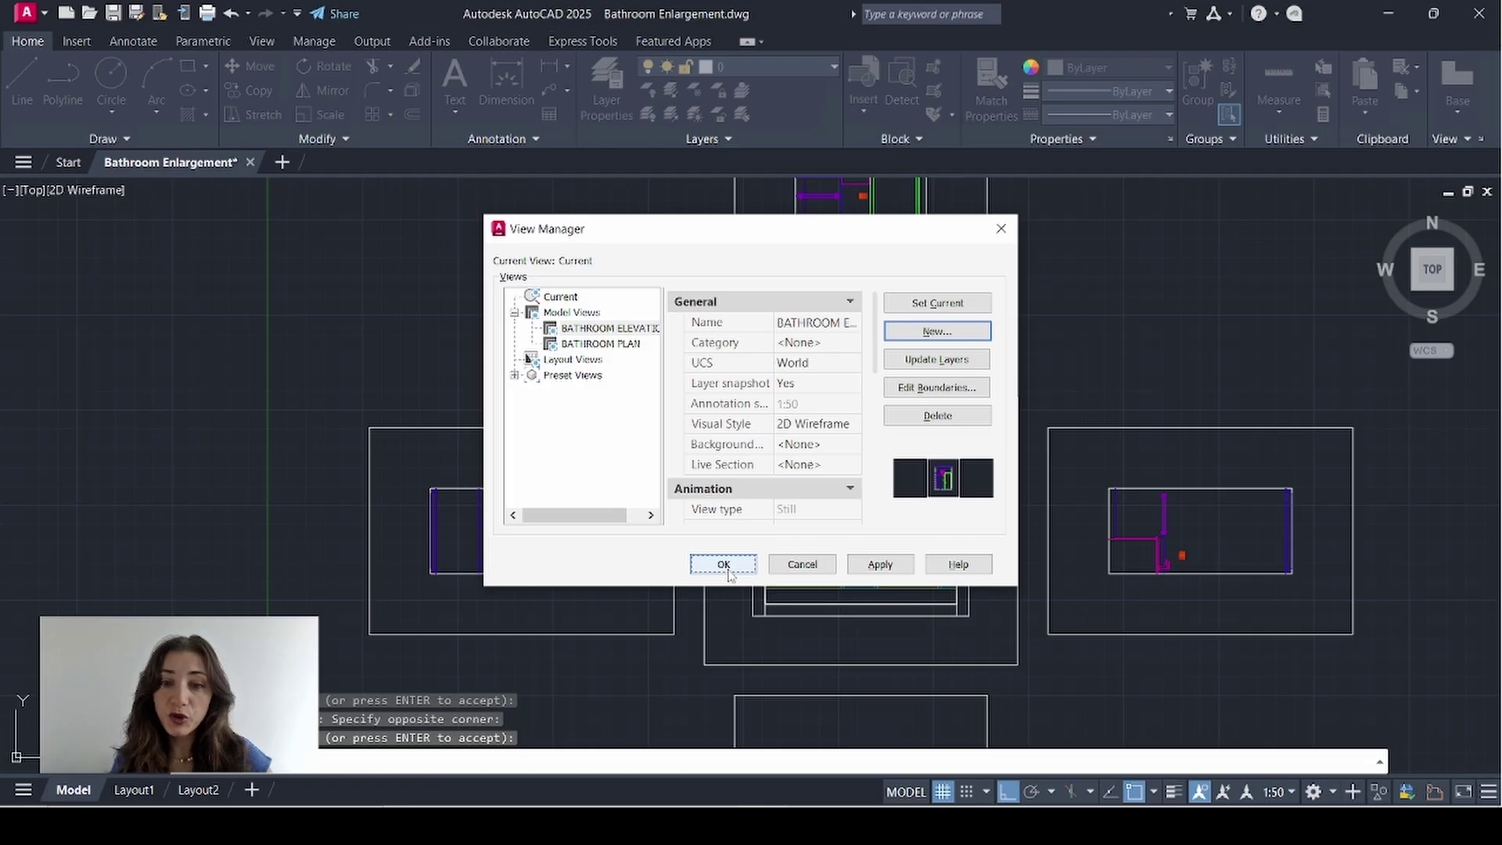
{"action": "left_click", "coordinate": [725, 565]}
Step: Restore UCS 1 and rotate the display to the plan view of the current UCS
{"action": "left_click", "coordinate": [1427, 354]}
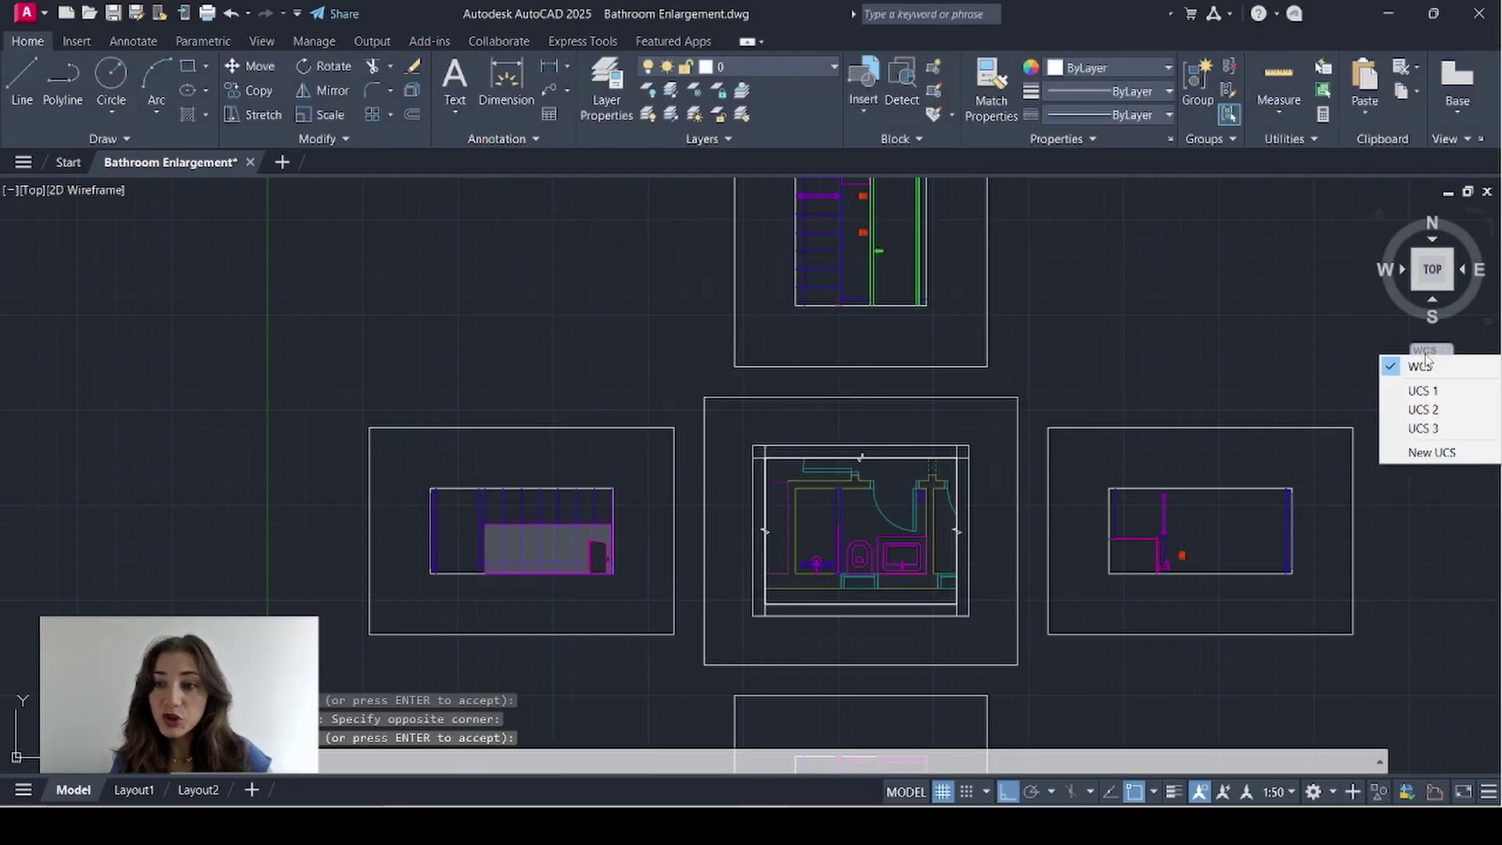
{"action": "left_click", "coordinate": [1426, 390]}
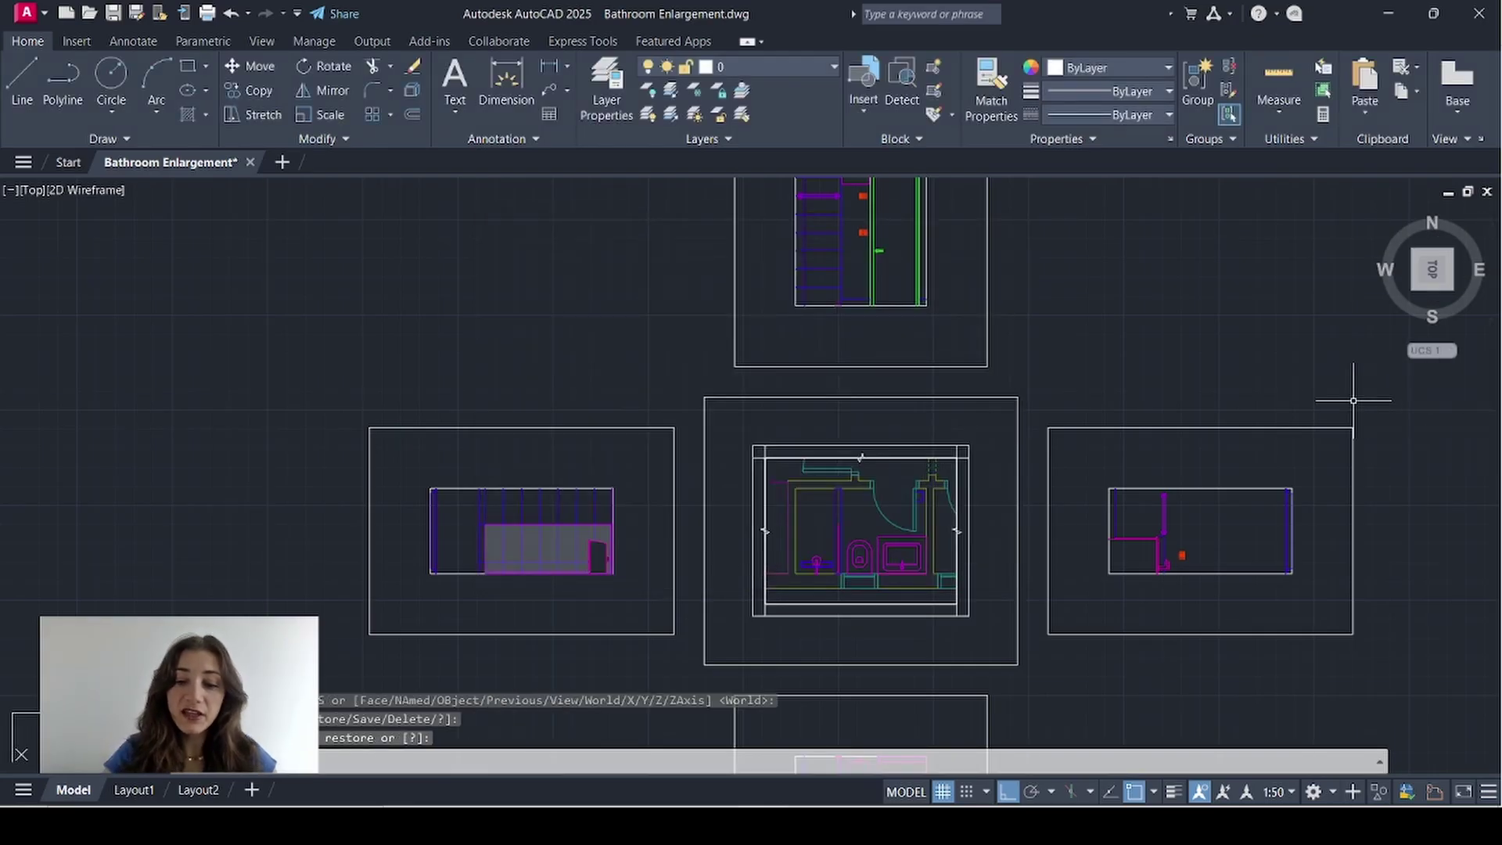
{"action": "type", "text": "plan"}
{"action": "key", "text": "Return"}
{"action": "type", "text": "c"}
{"action": "key", "text": "Return"}
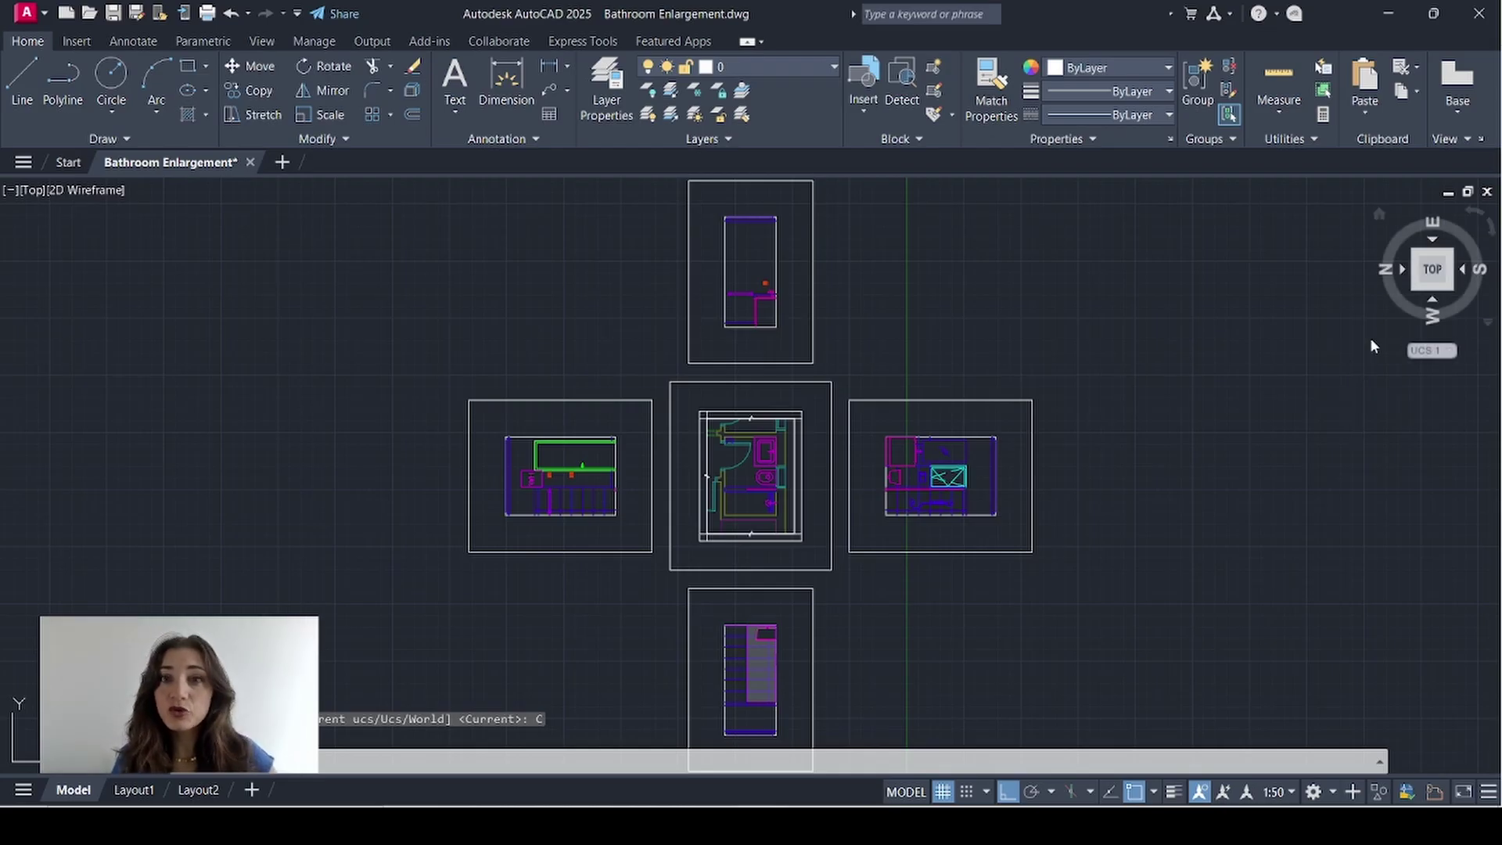
Step: Create a named view BATHROOM ELEVATION 02 in UCS 1, bounded by the outer frame of the upright elevation above the plan
{"action": "scroll", "coordinate": [736, 288], "scroll_direction": "up", "scroll_amount": 4}
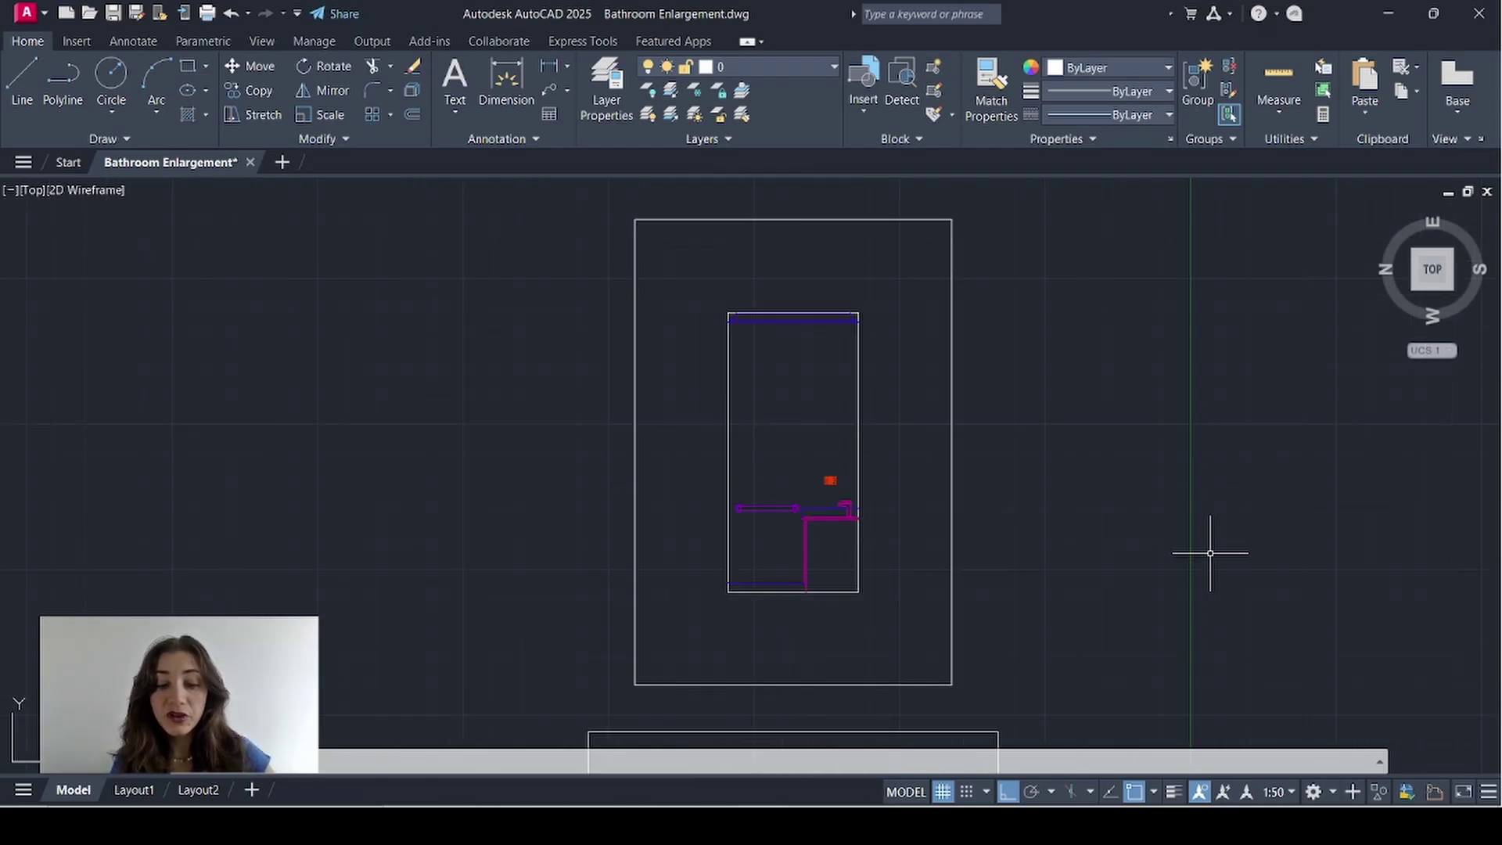
{"action": "key", "text": "Return"}
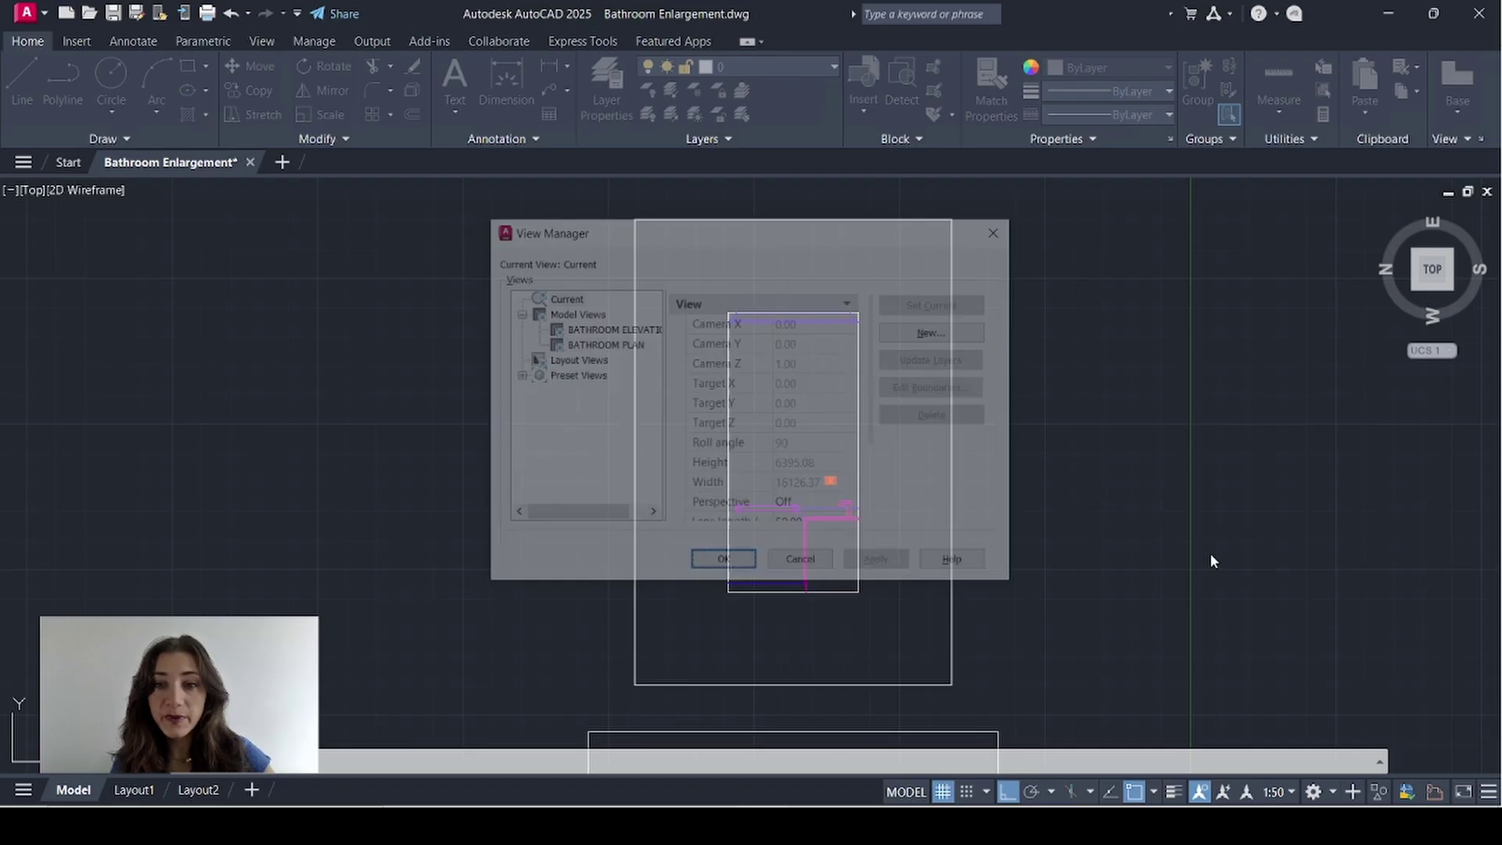
{"action": "left_click", "coordinate": [939, 332]}
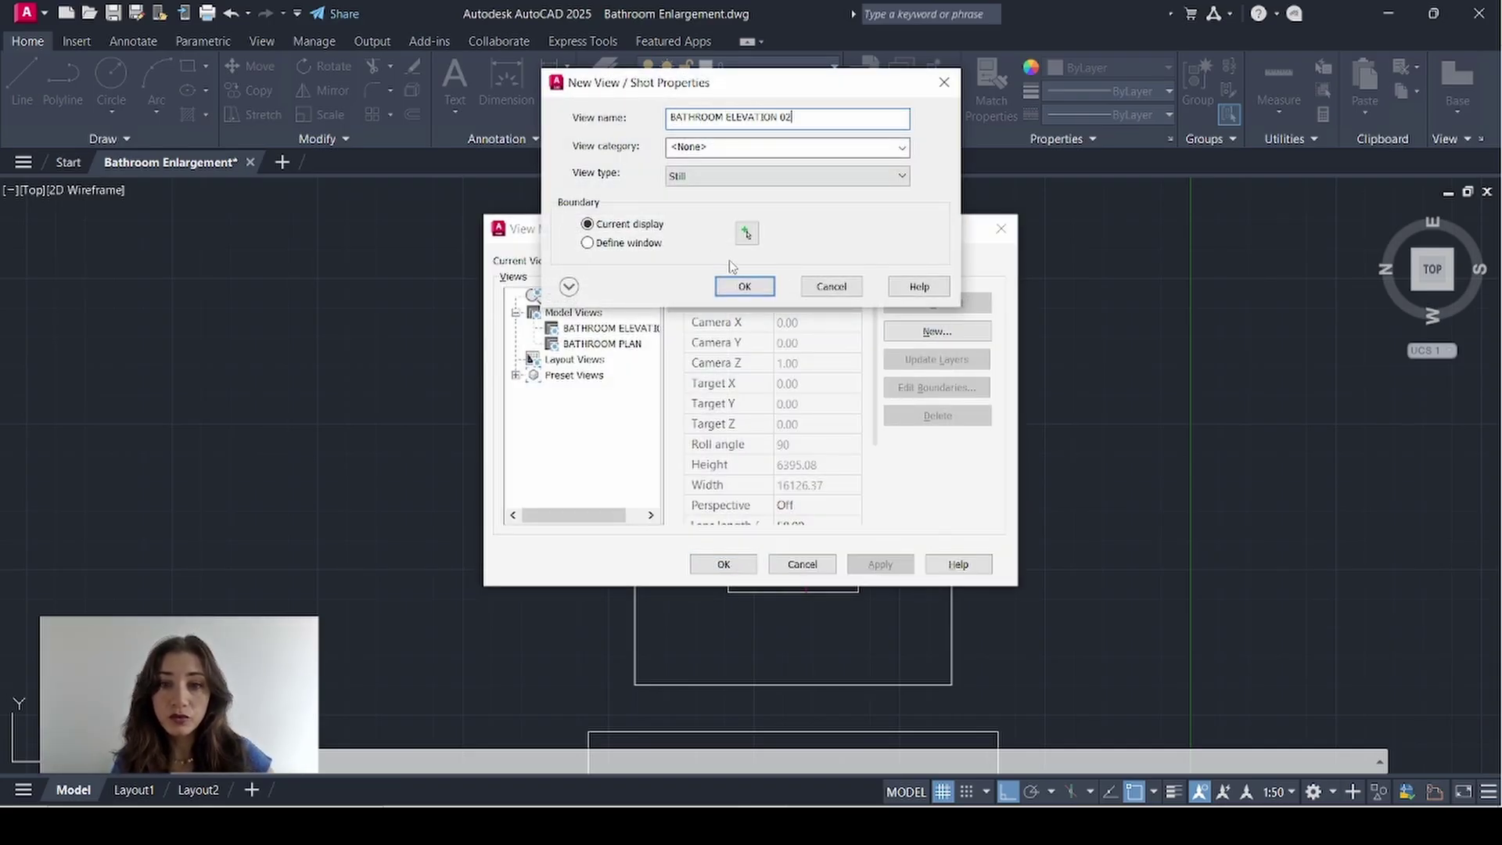
{"action": "left_click", "coordinate": [746, 234]}
{"action": "left_click", "coordinate": [693, 345]}
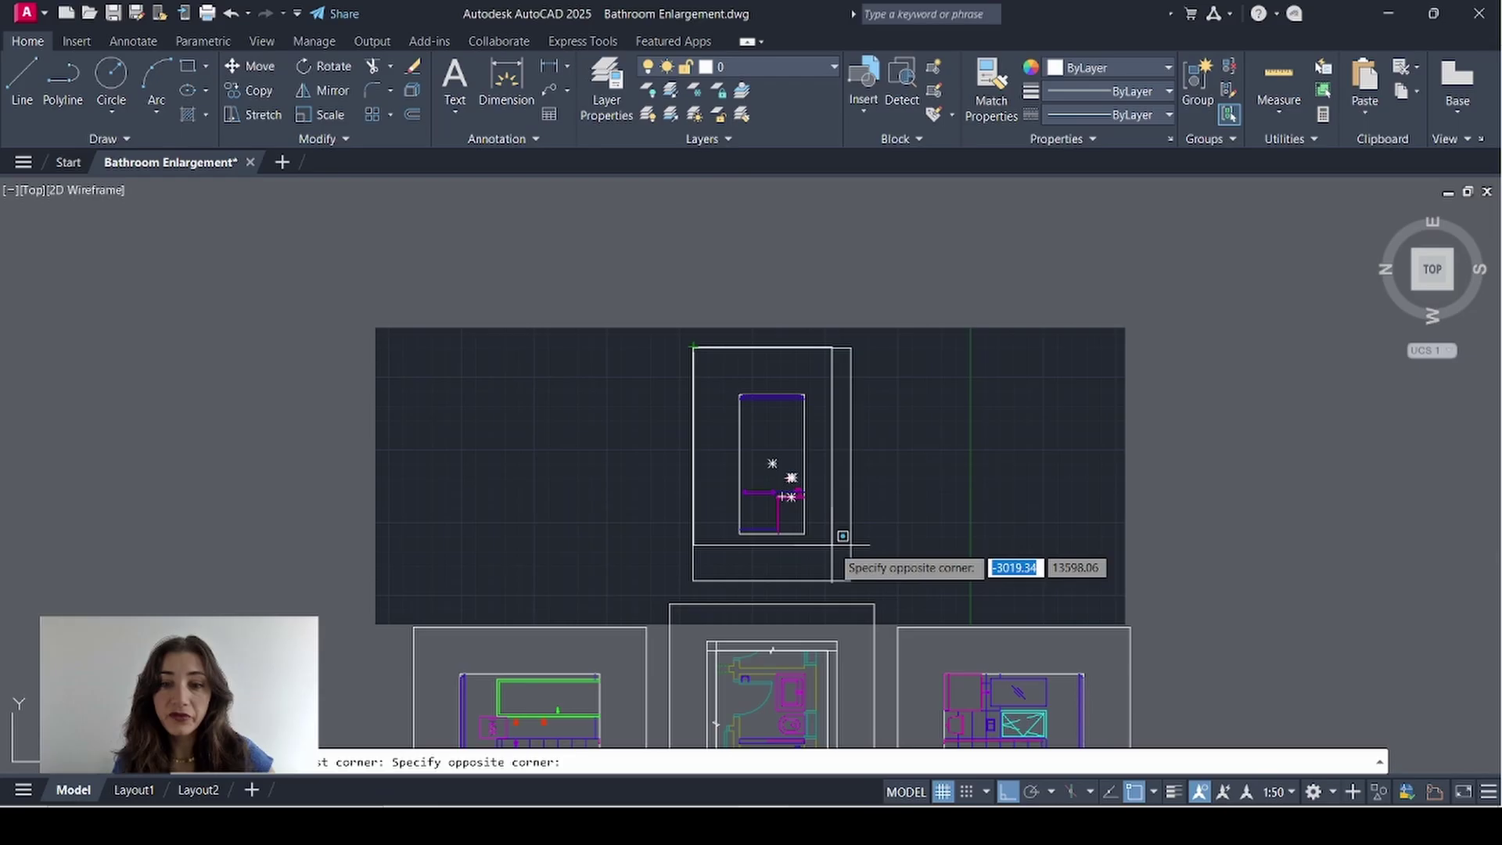
{"action": "left_click", "coordinate": [852, 580]}
{"action": "key", "text": "Return"}
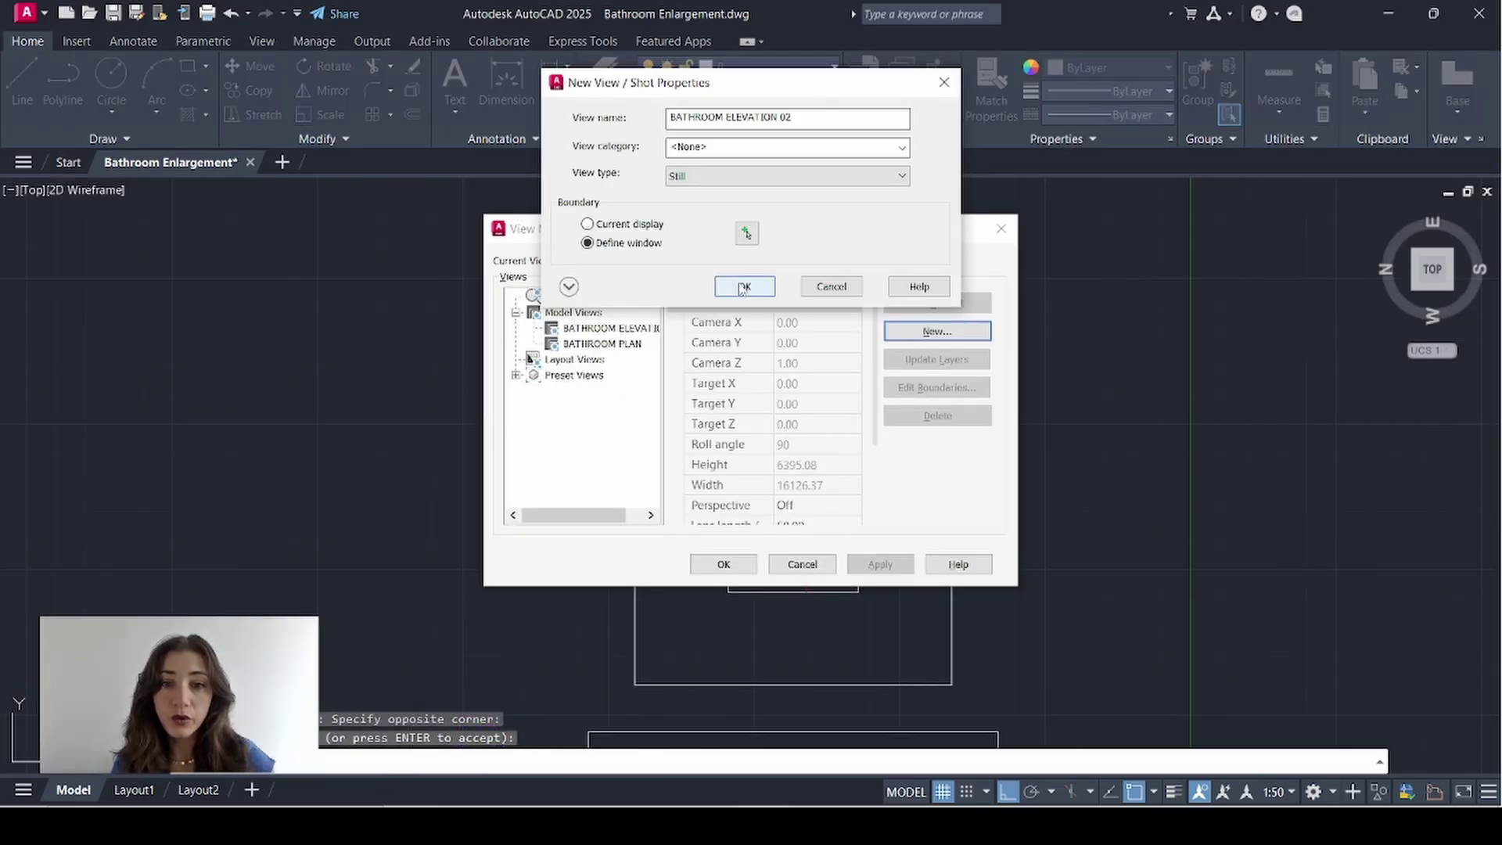
{"action": "left_click", "coordinate": [743, 287]}
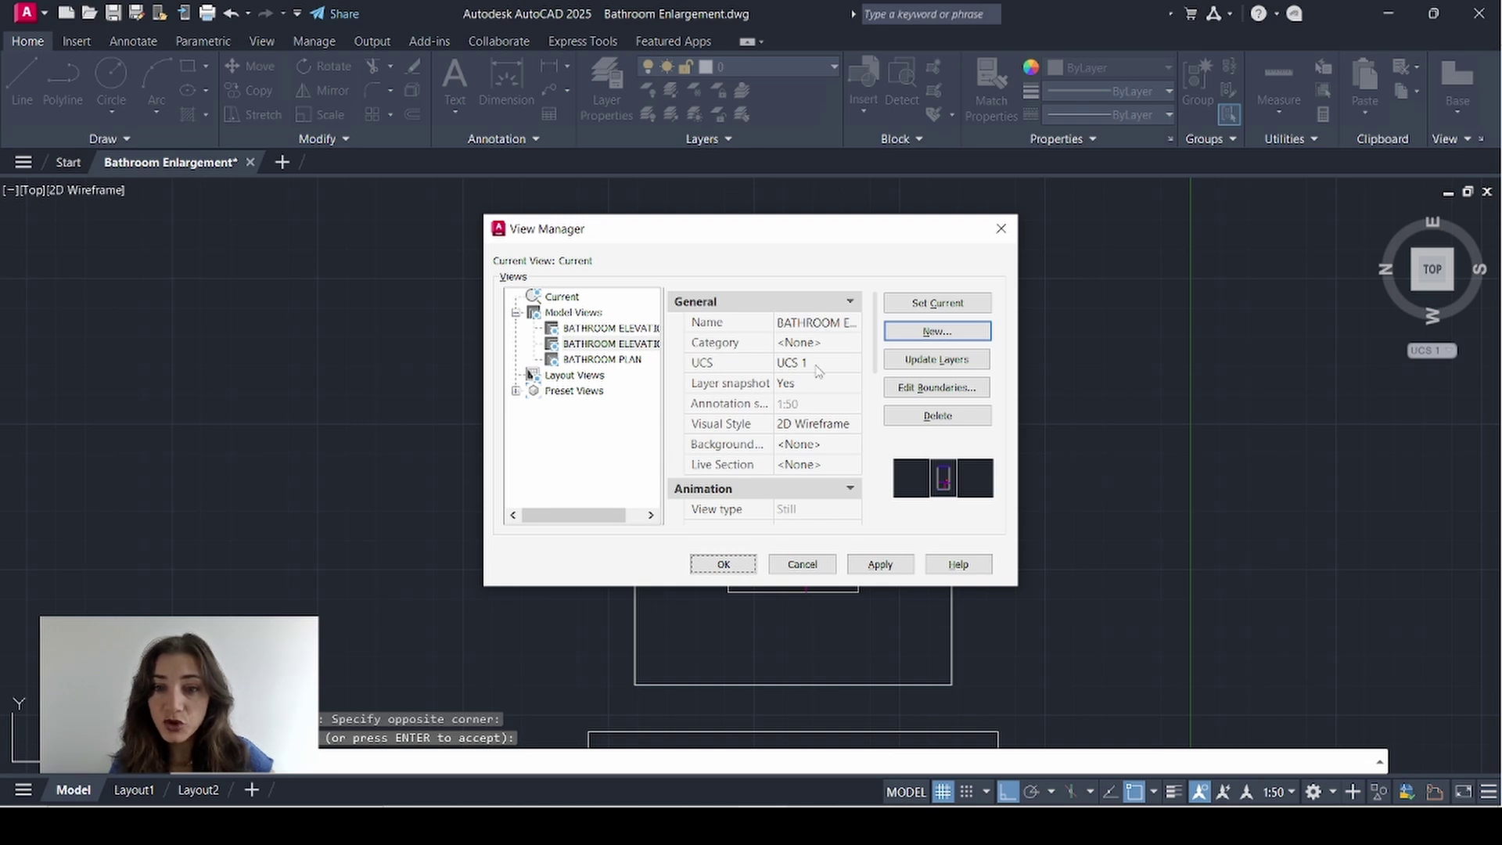
{"action": "key", "text": "Return"}
Step: Restore UCS 2 and rotate the display to the plan view of the current UCS
{"action": "left_click", "coordinate": [1430, 354]}
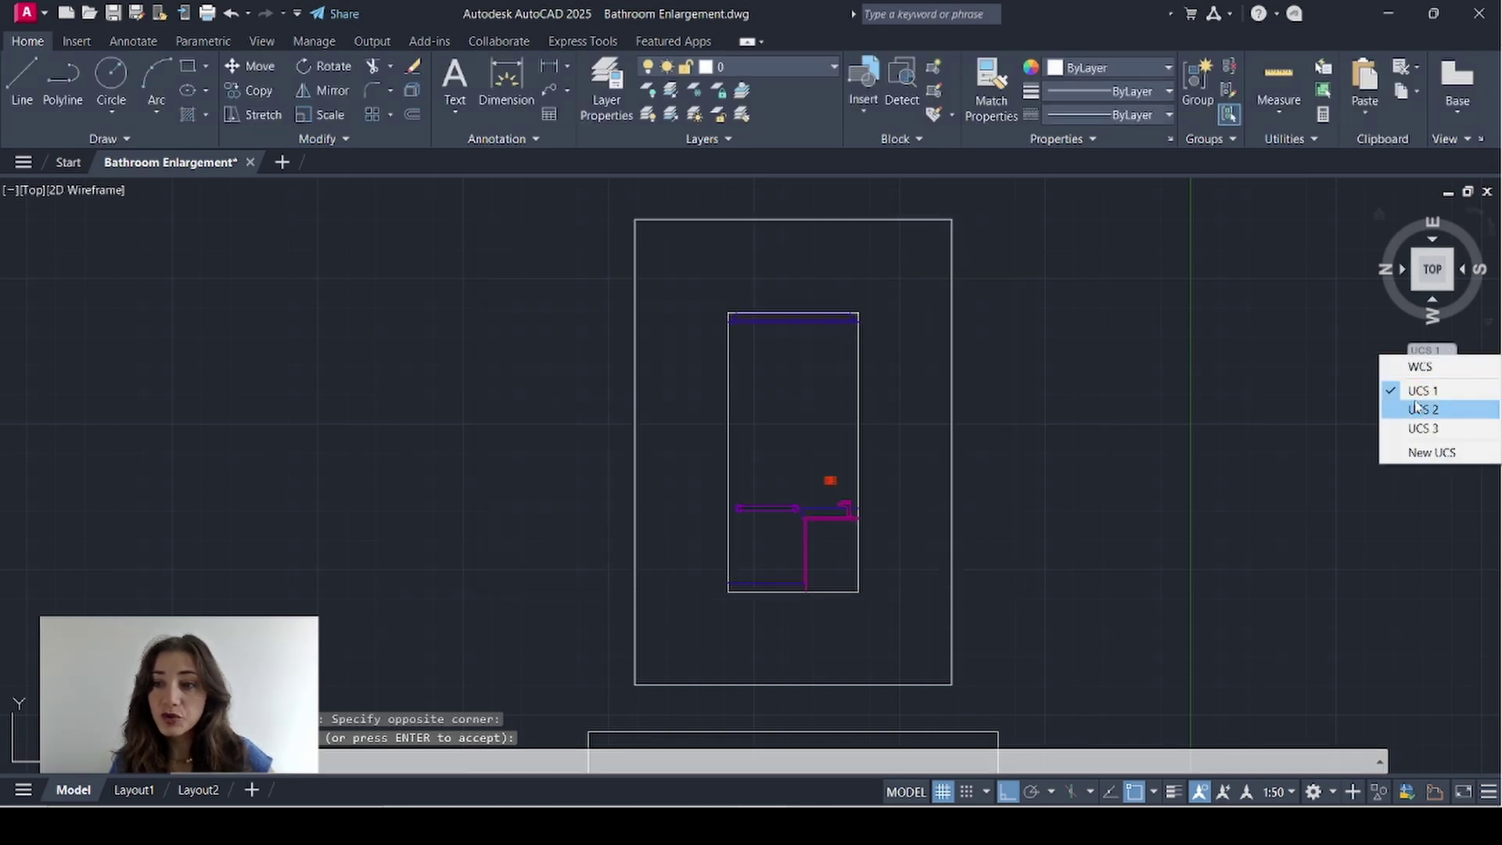
{"action": "left_click", "coordinate": [1424, 407]}
{"action": "type", "text": "PLAN"}
{"action": "key", "text": "Return"}
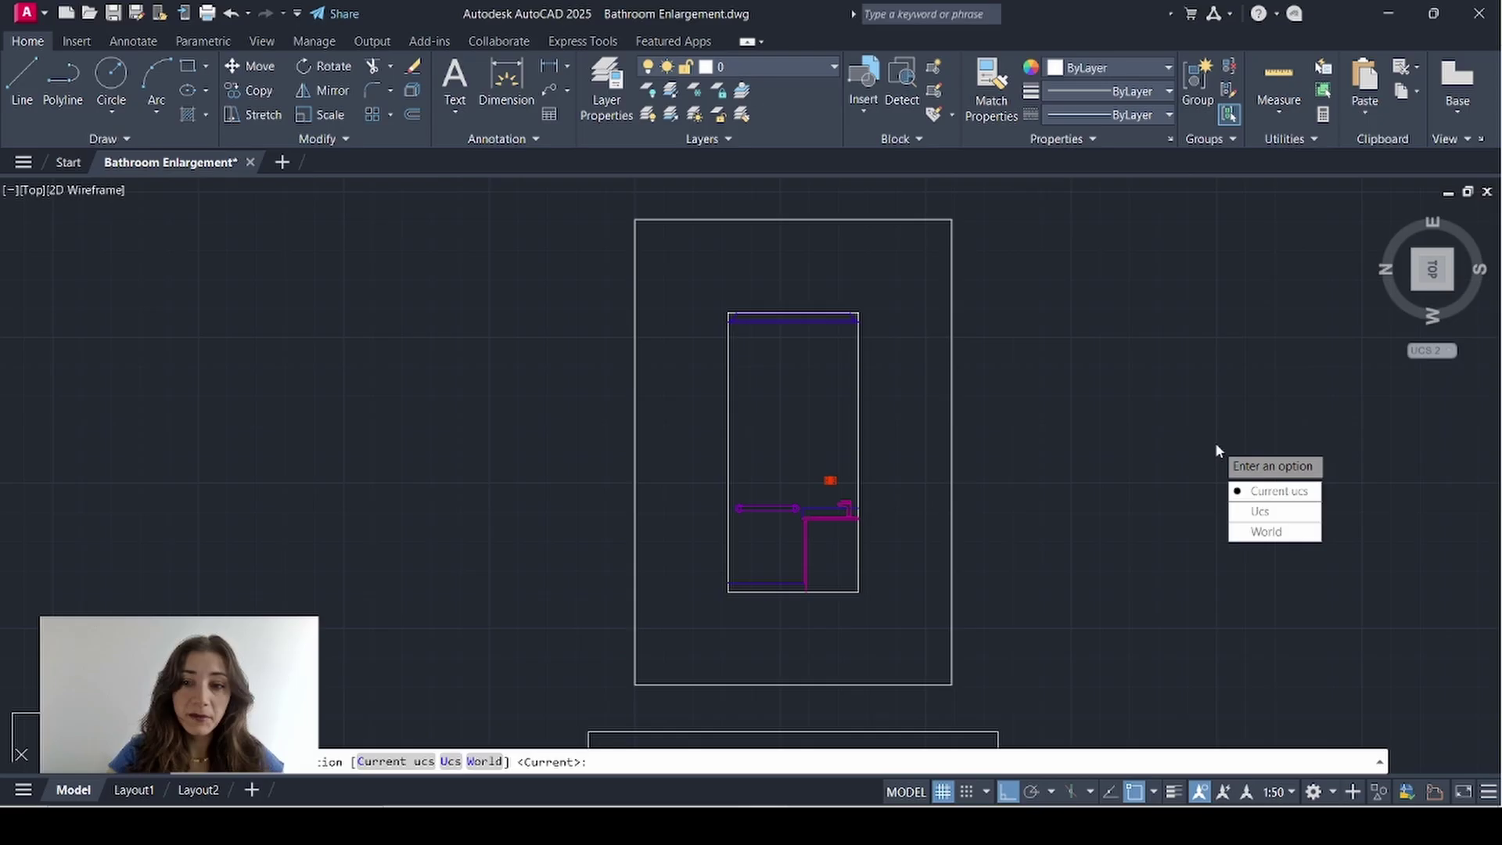
{"action": "type", "text": "C"}
{"action": "key", "text": "Return"}
Step: Create the third bathroom elevation's named view in UCS 2, bounded by the outer frame of the elevation with the window
{"action": "type", "text": "VIEW"}
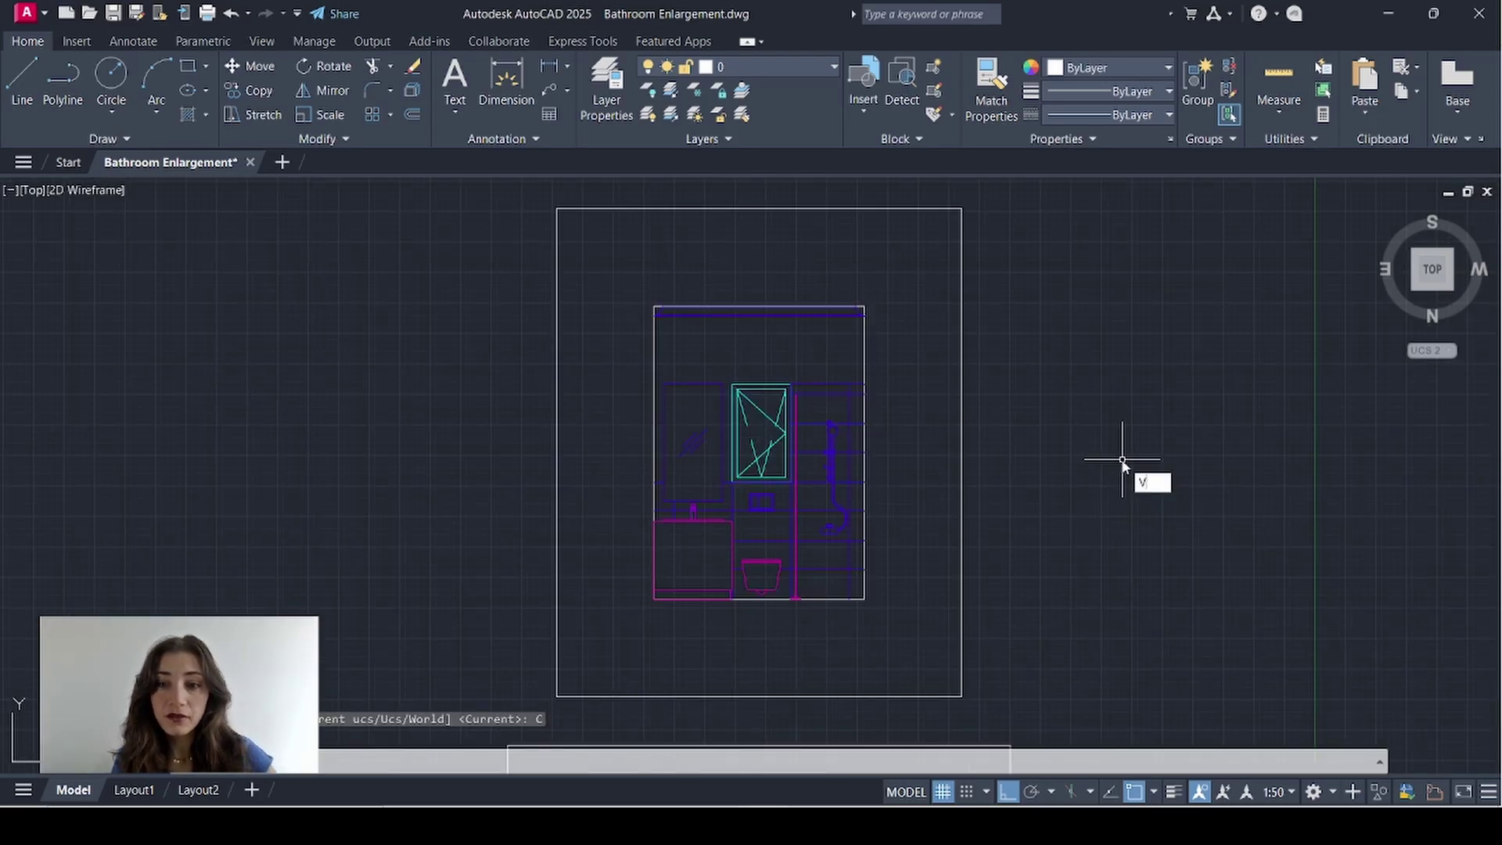
{"action": "key", "text": "Return"}
{"action": "left_click", "coordinate": [972, 330]}
{"action": "type", "text": "BATHROOM ELEVATION 03"}
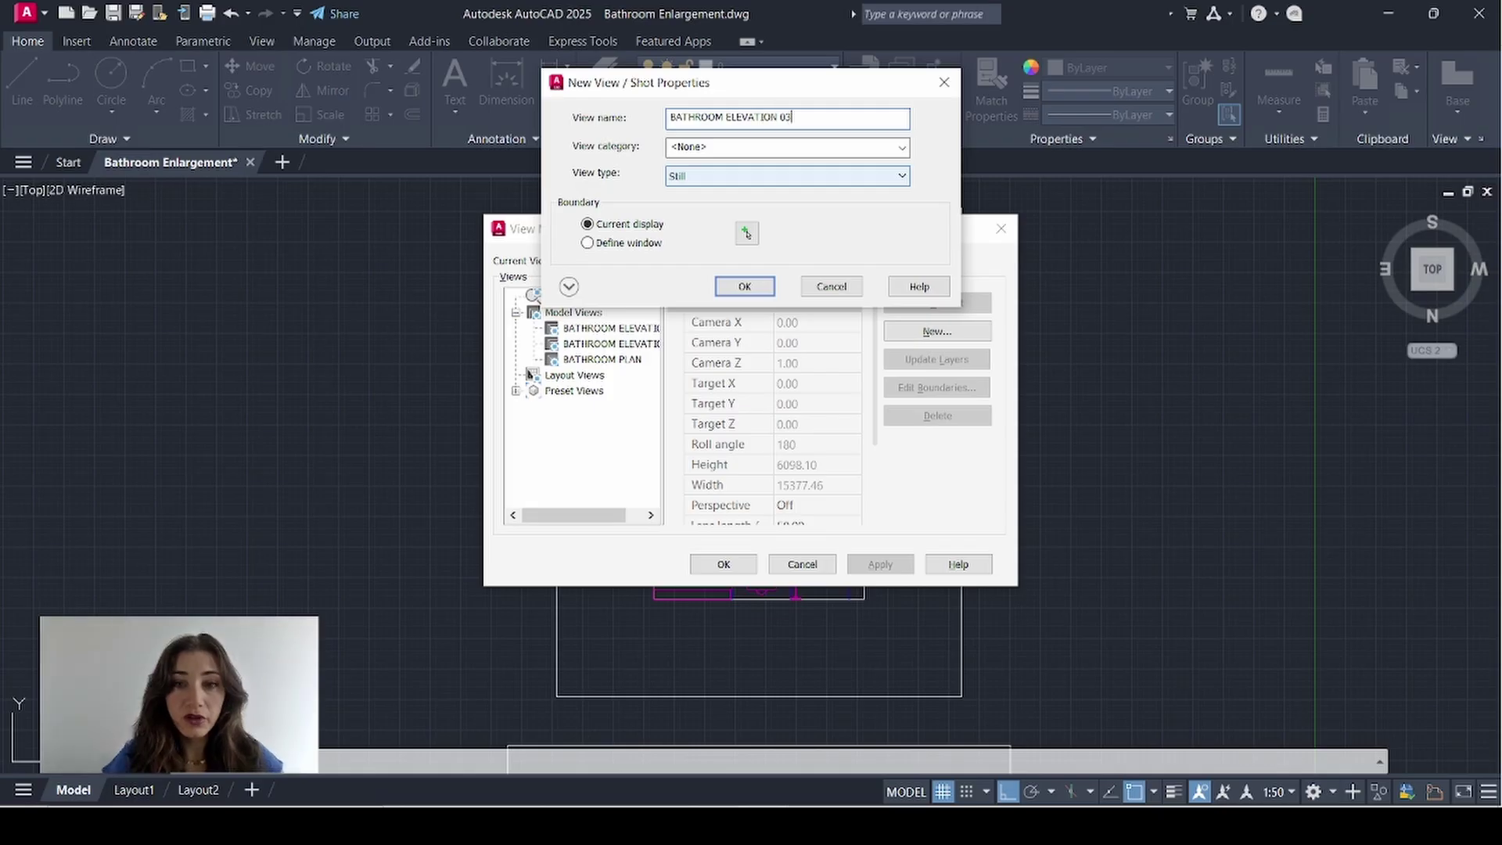
{"action": "left_click", "coordinate": [586, 243]}
{"action": "left_click", "coordinate": [747, 233]}
{"action": "left_click", "coordinate": [654, 339]}
{"action": "left_click", "coordinate": [745, 287]}
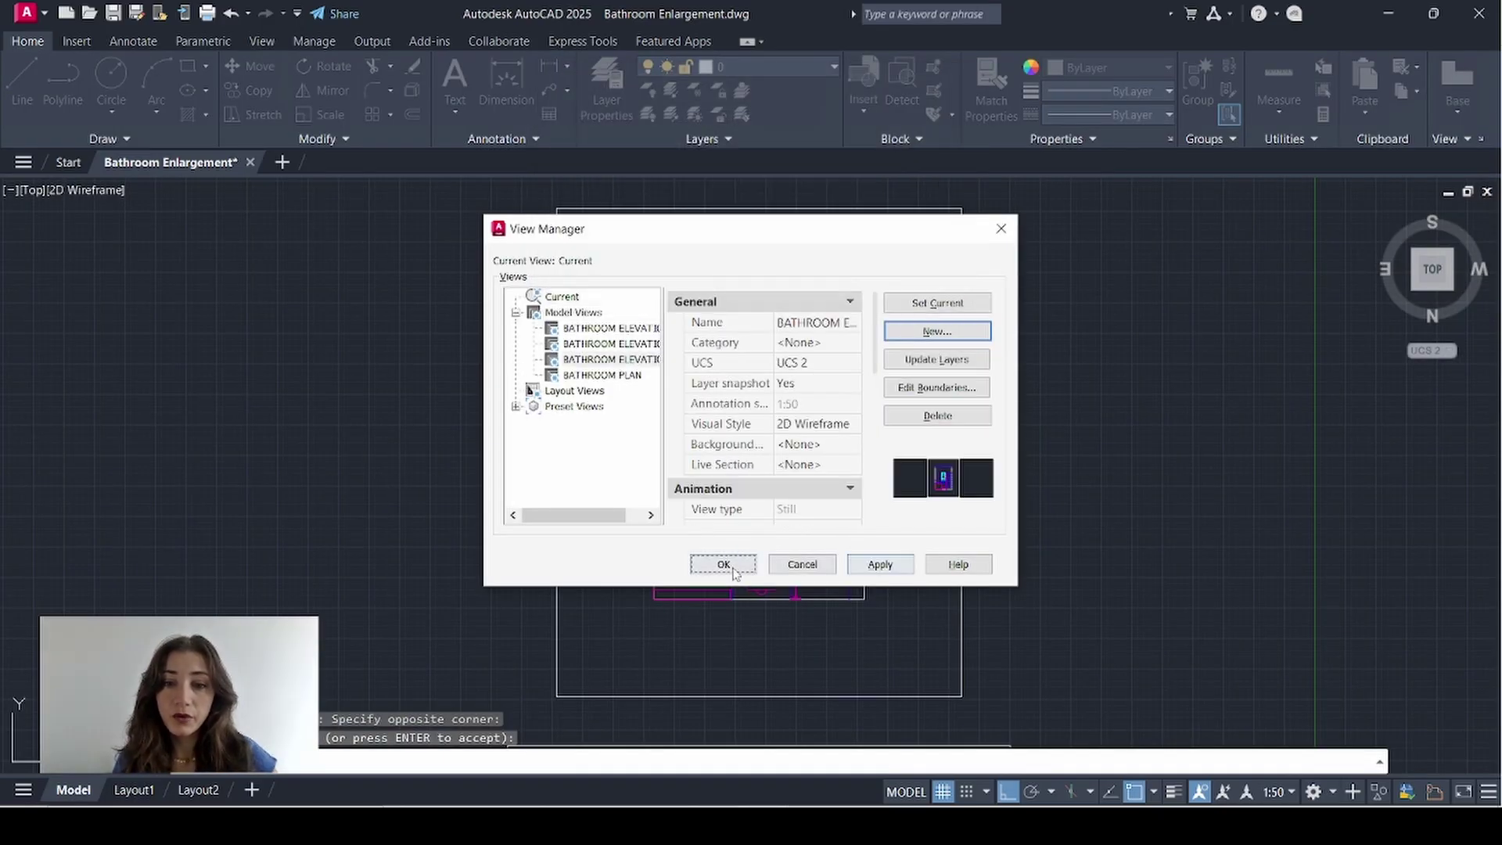
{"action": "left_click", "coordinate": [724, 565]}
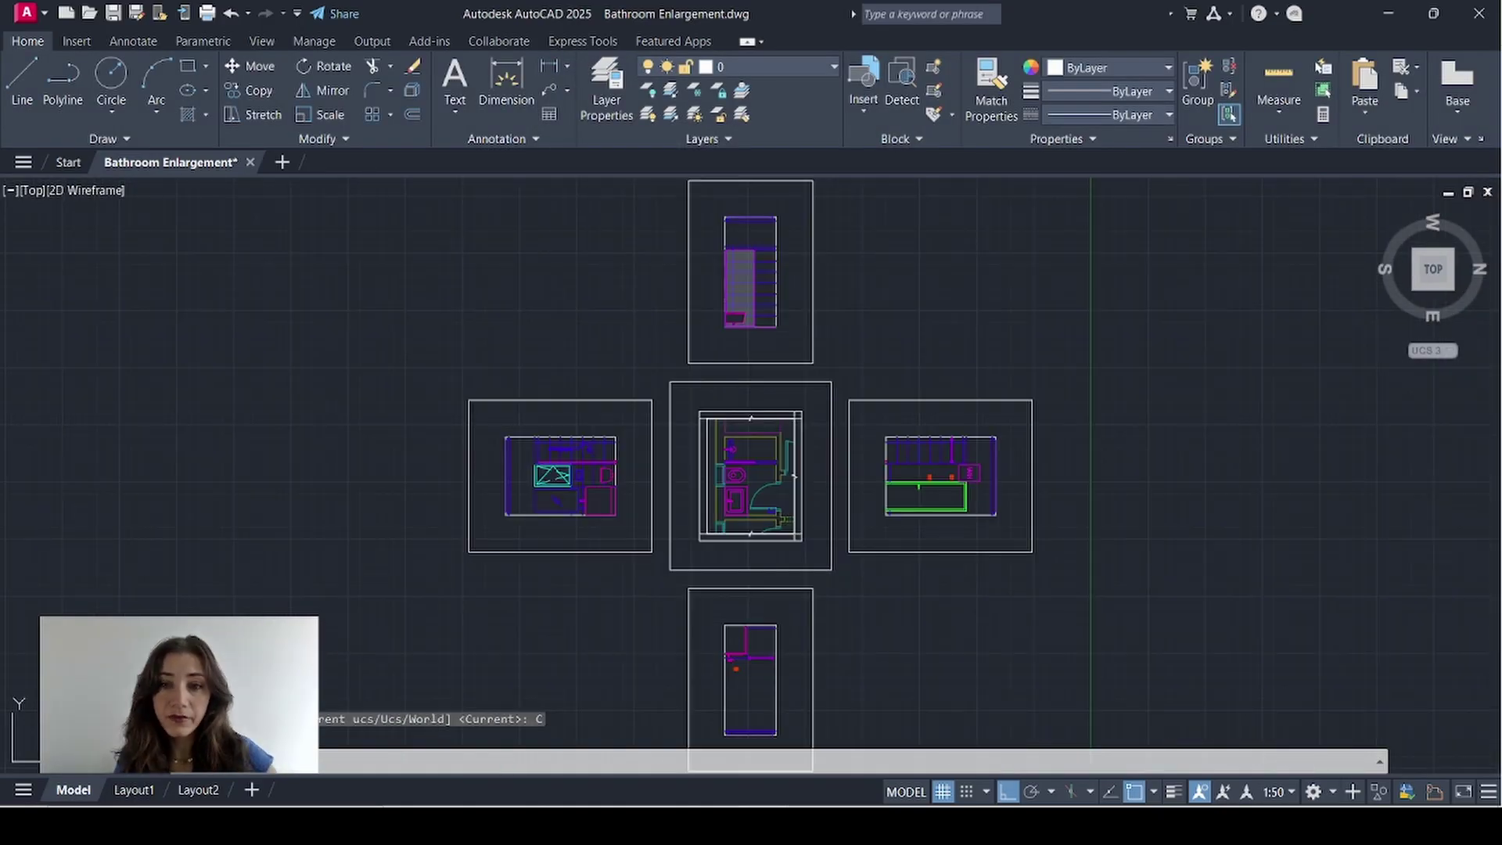
Step: Create the fourth bathroom elevation's named view in UCS 3, bounded by the outer frame of the elevation with the grey panel
{"action": "type", "text": "V"}
{"action": "key", "text": "Return"}
{"action": "left_click", "coordinate": [937, 331]}
{"action": "type", "text": "BATHROOM ELEVATION"}
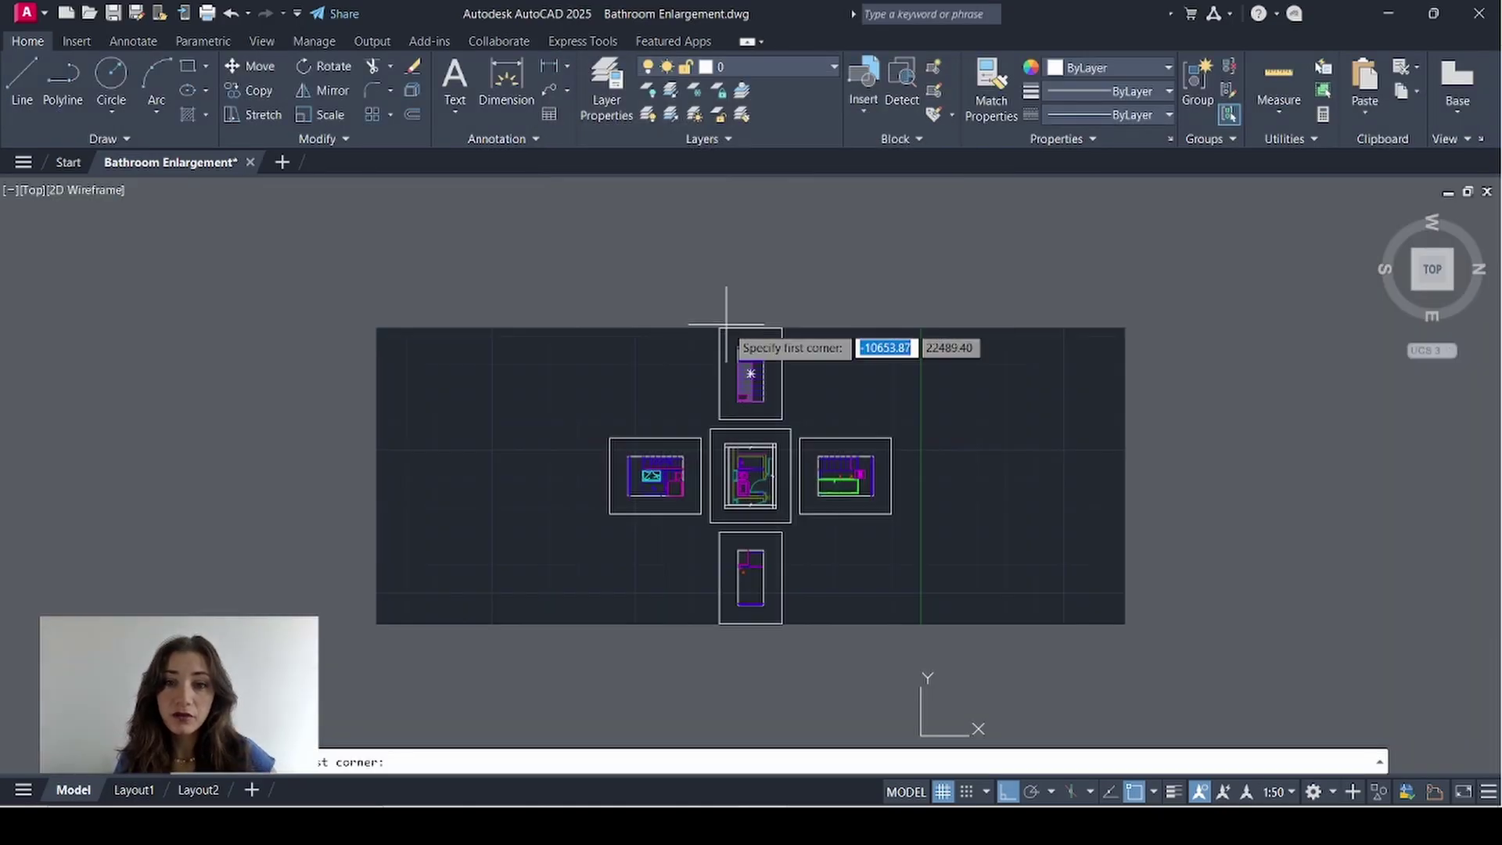
{"action": "left_click", "coordinate": [717, 325]}
{"action": "left_click", "coordinate": [784, 422]}
{"action": "left_click", "coordinate": [745, 287]}
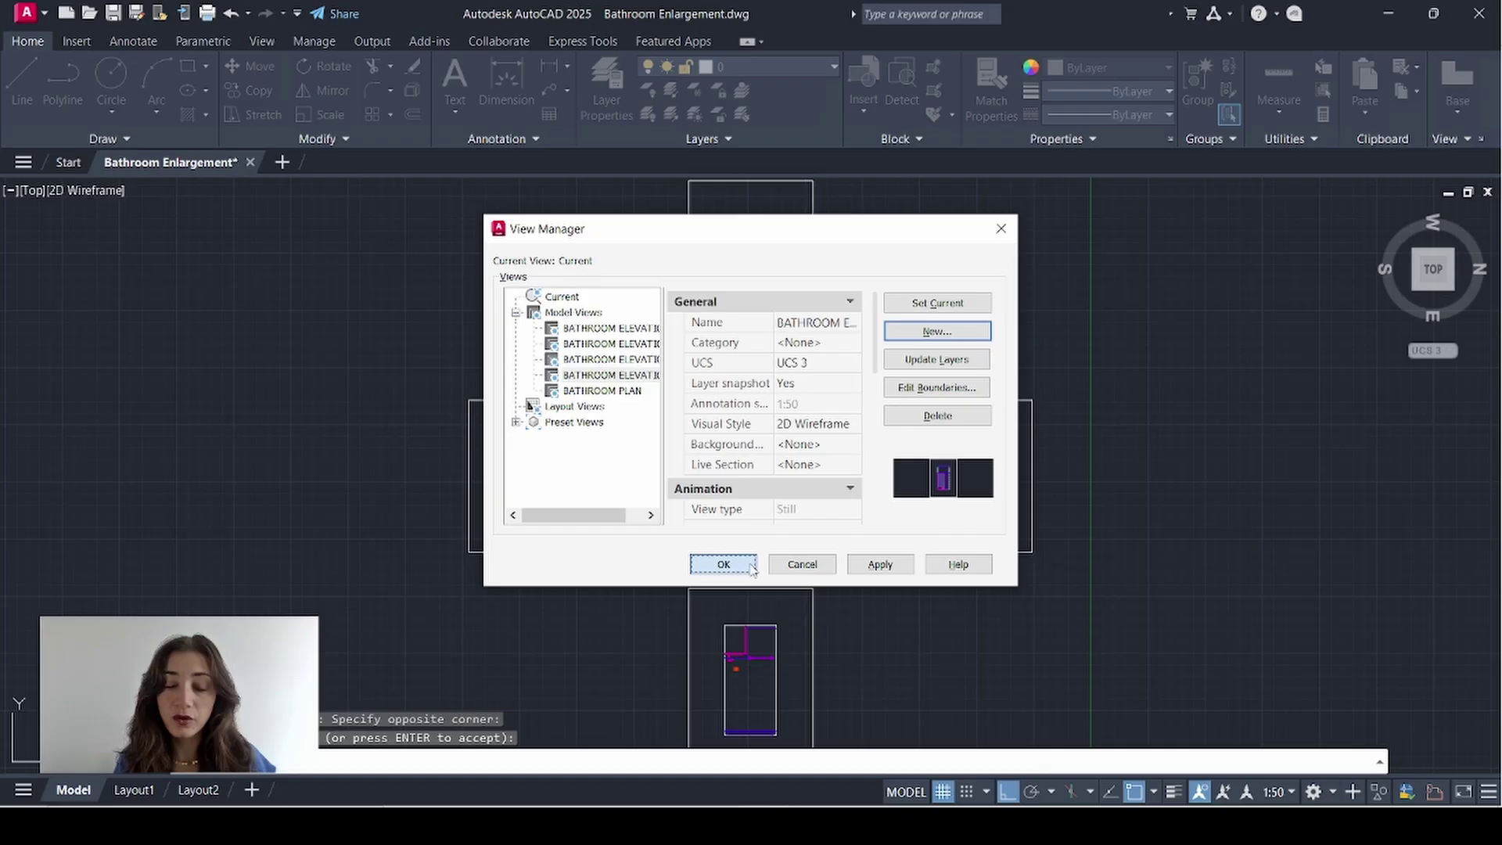
{"action": "left_click", "coordinate": [724, 564]}
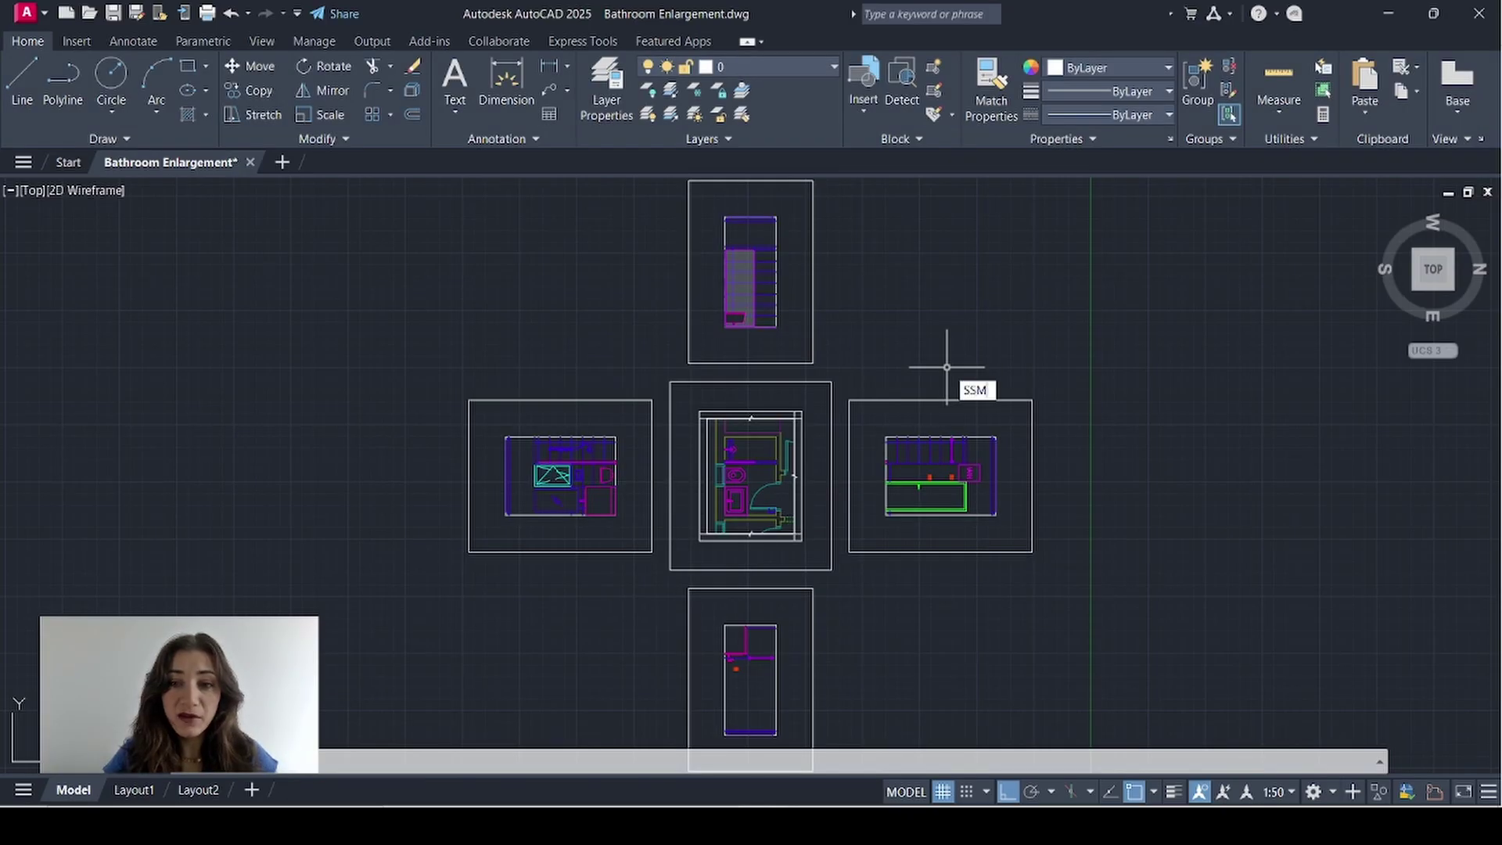
Step: Open the recent Lukal Sheet Set in the Sheet Set Manager
{"action": "type", "text": "SSM"}
{"action": "key", "text": "Return"}
{"action": "left_click", "coordinate": [129, 222]}
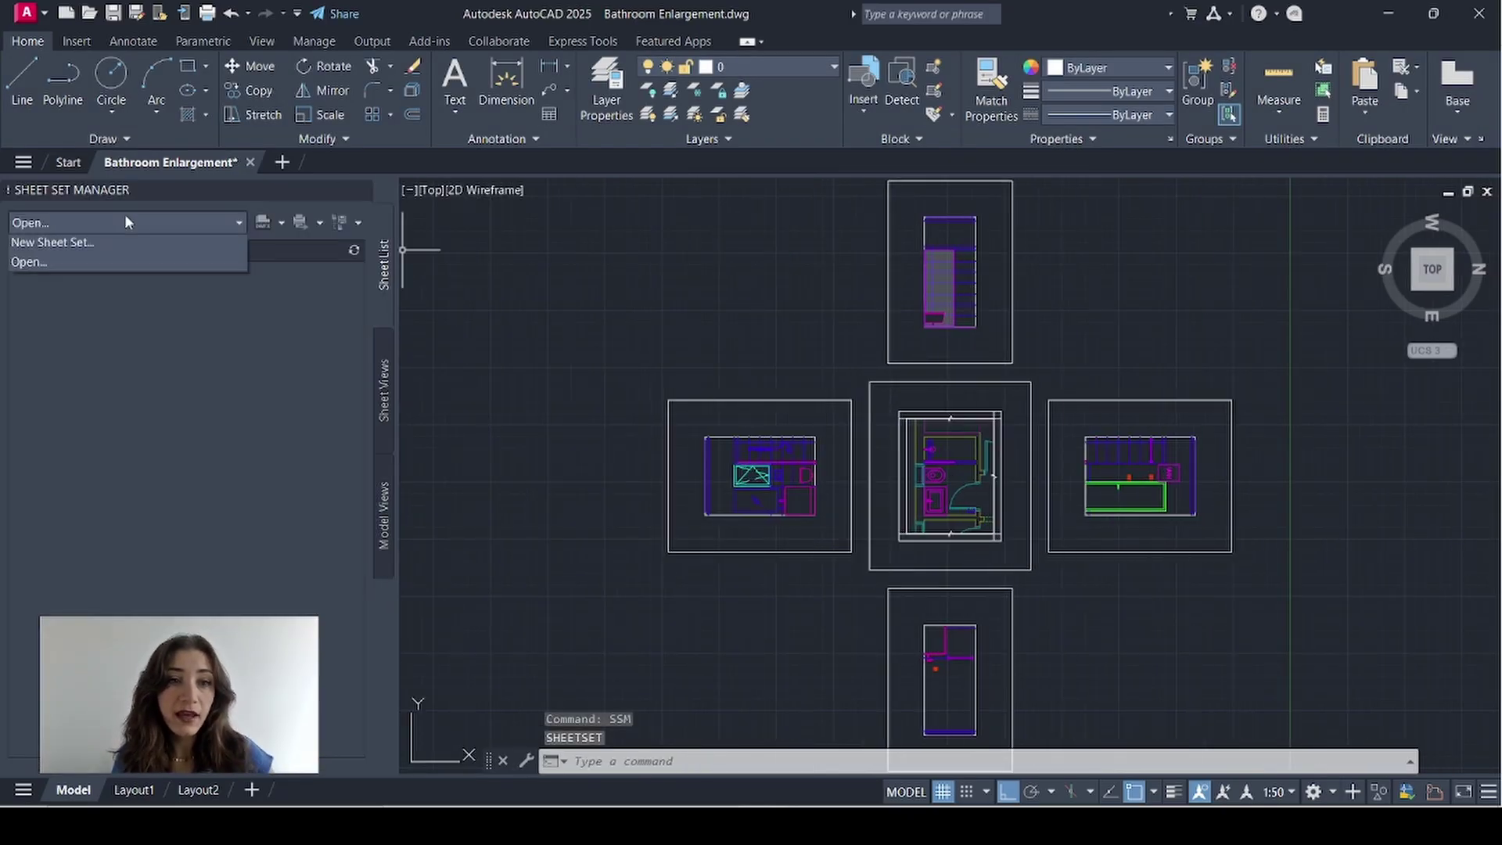
{"action": "mouse_move", "coordinate": [129, 245]}
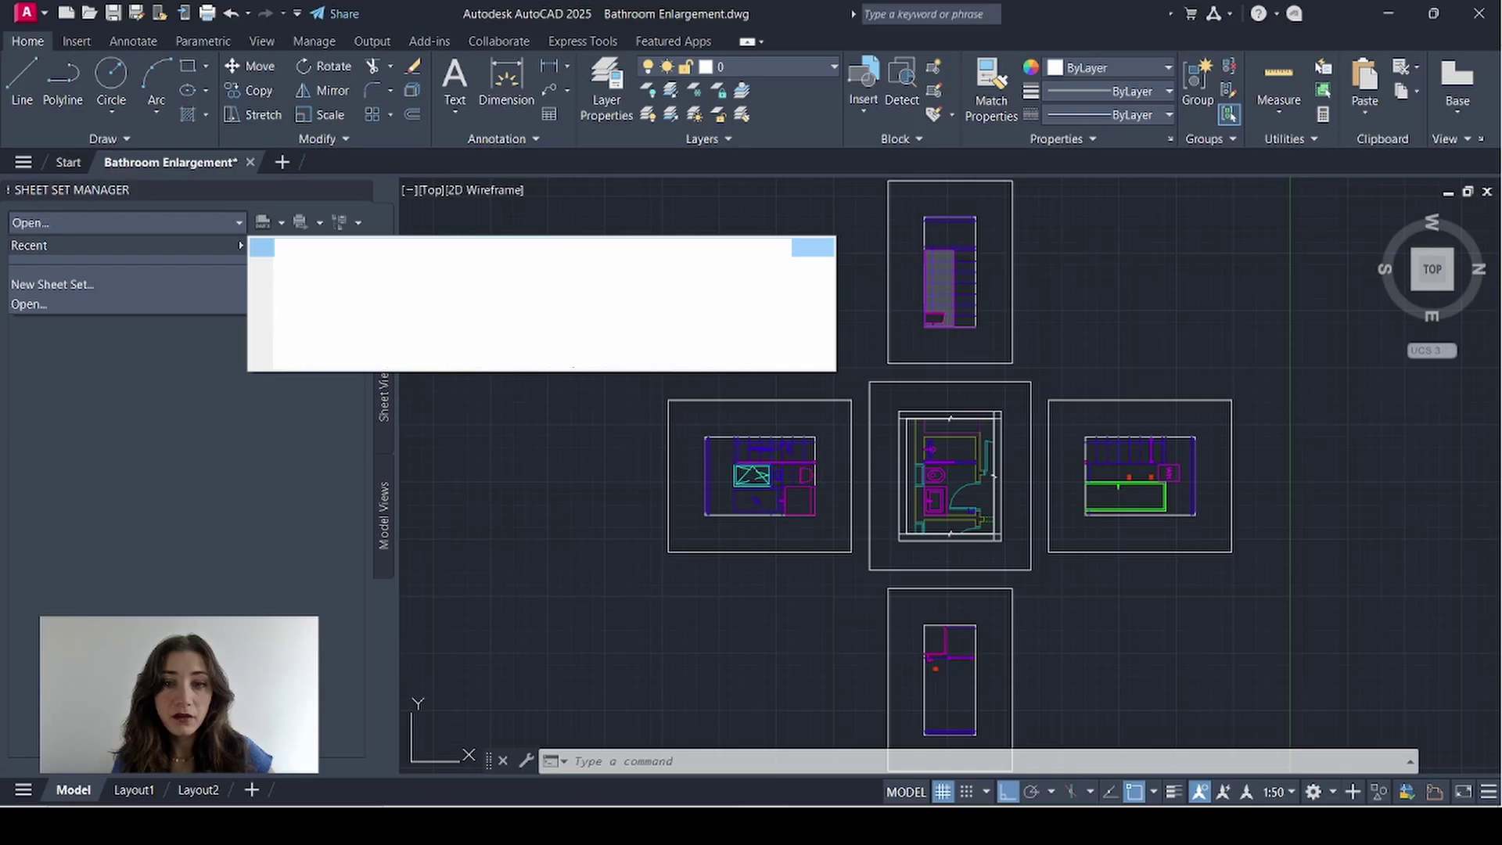
{"action": "left_click", "coordinate": [266, 341]}
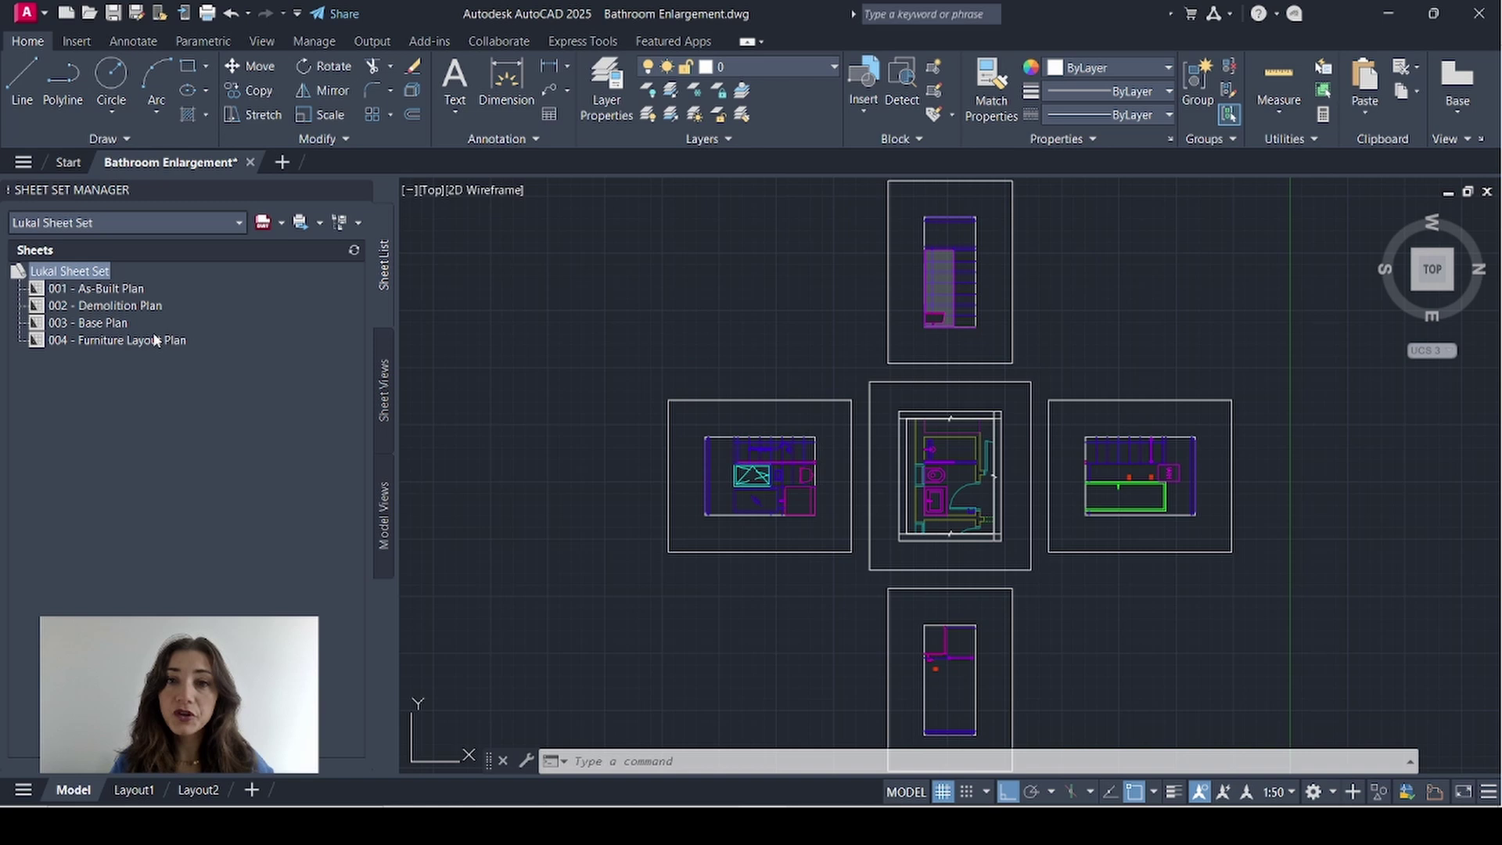
Step: Add a new subset named PLANS to the Lukal Sheet Set, keeping the other subset properties at their defaults
{"action": "right_click", "coordinate": [79, 270]}
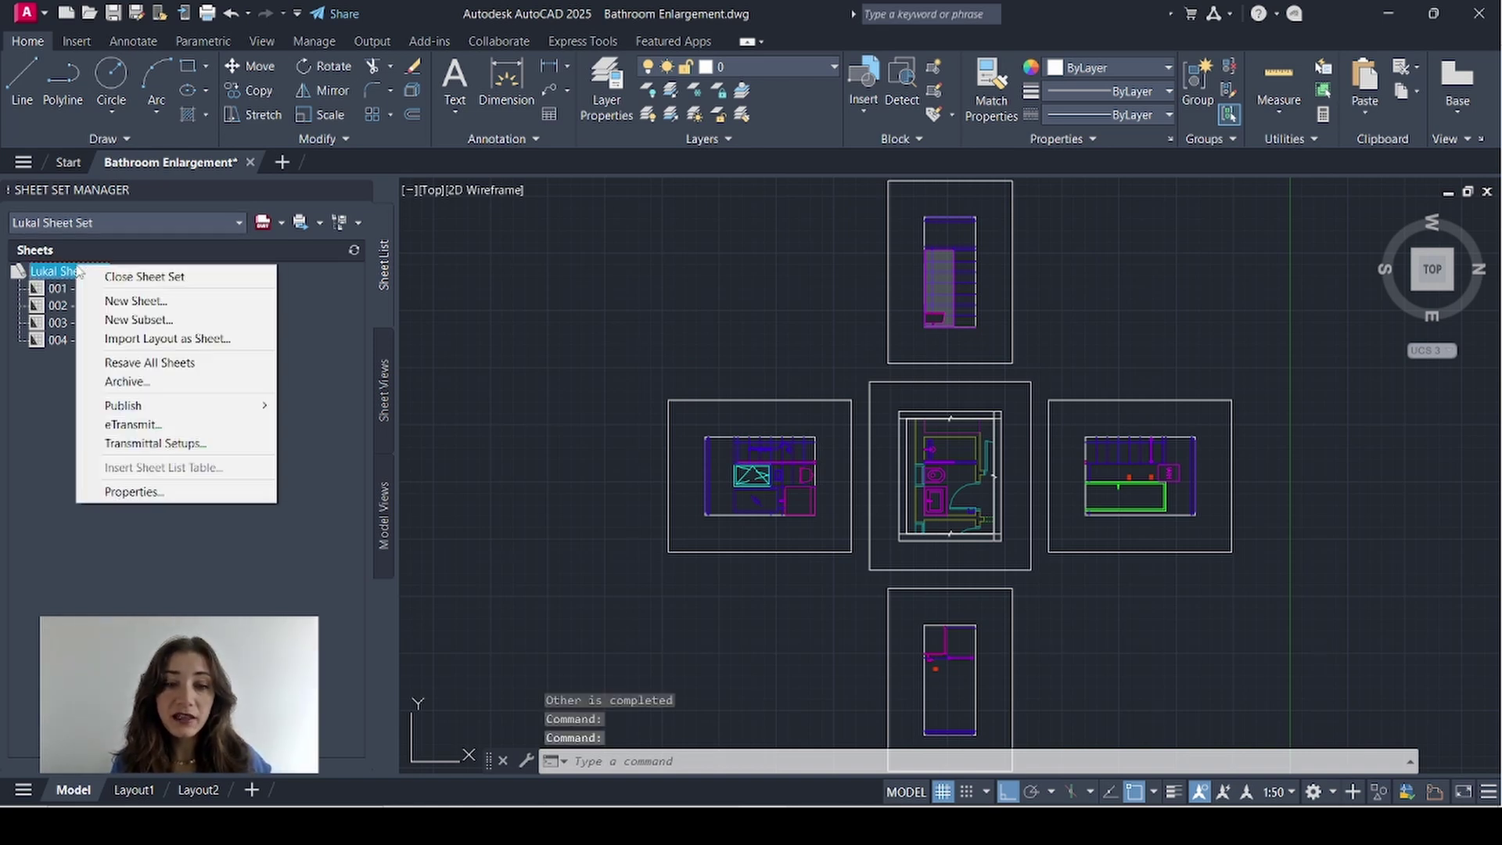
{"action": "left_click", "coordinate": [139, 319]}
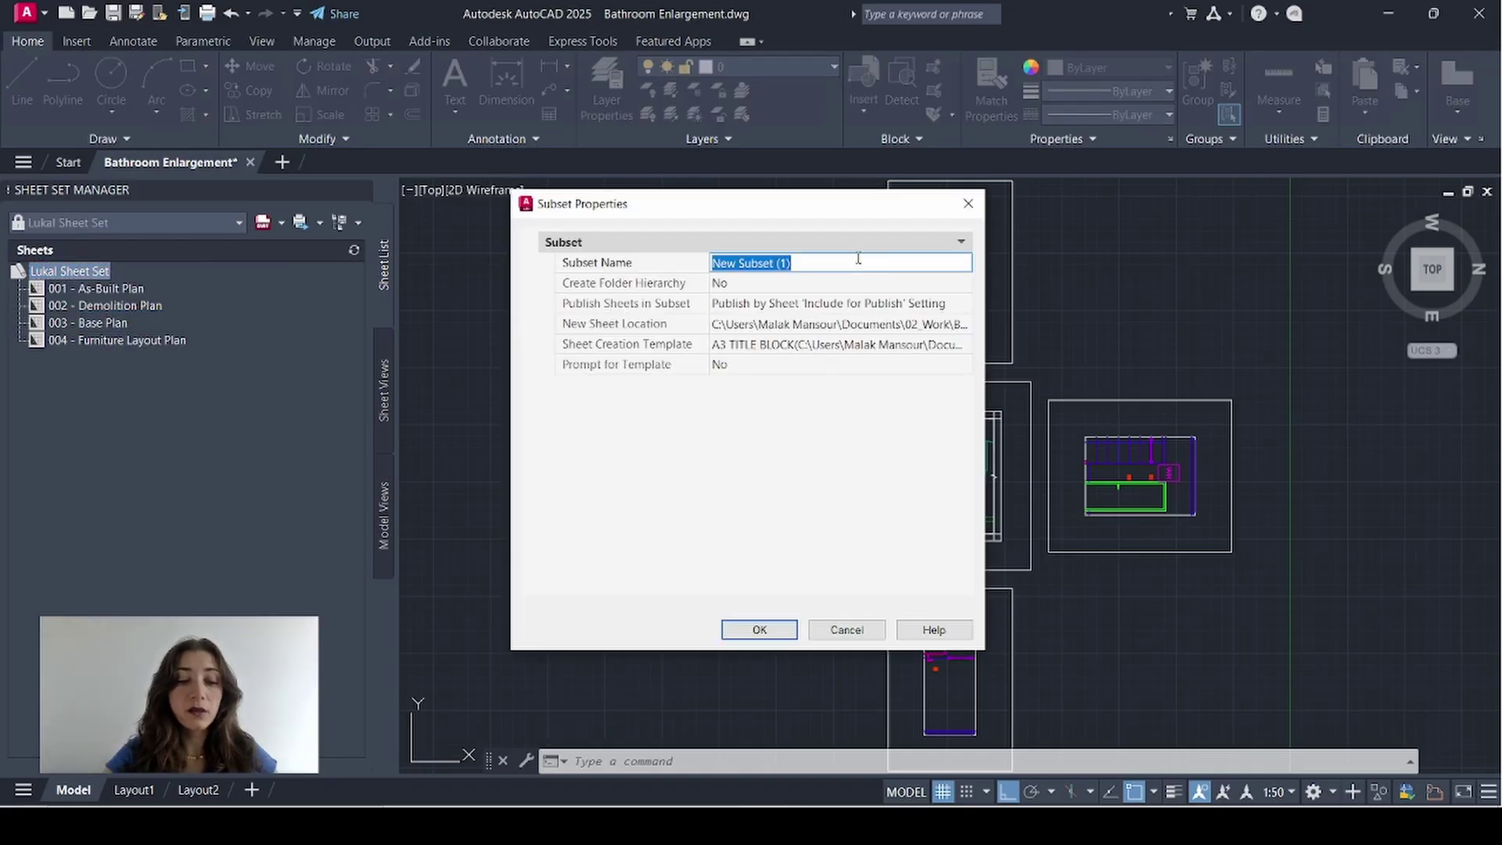
{"action": "type", "text": "PLANS"}
{"action": "key", "text": "Tab"}
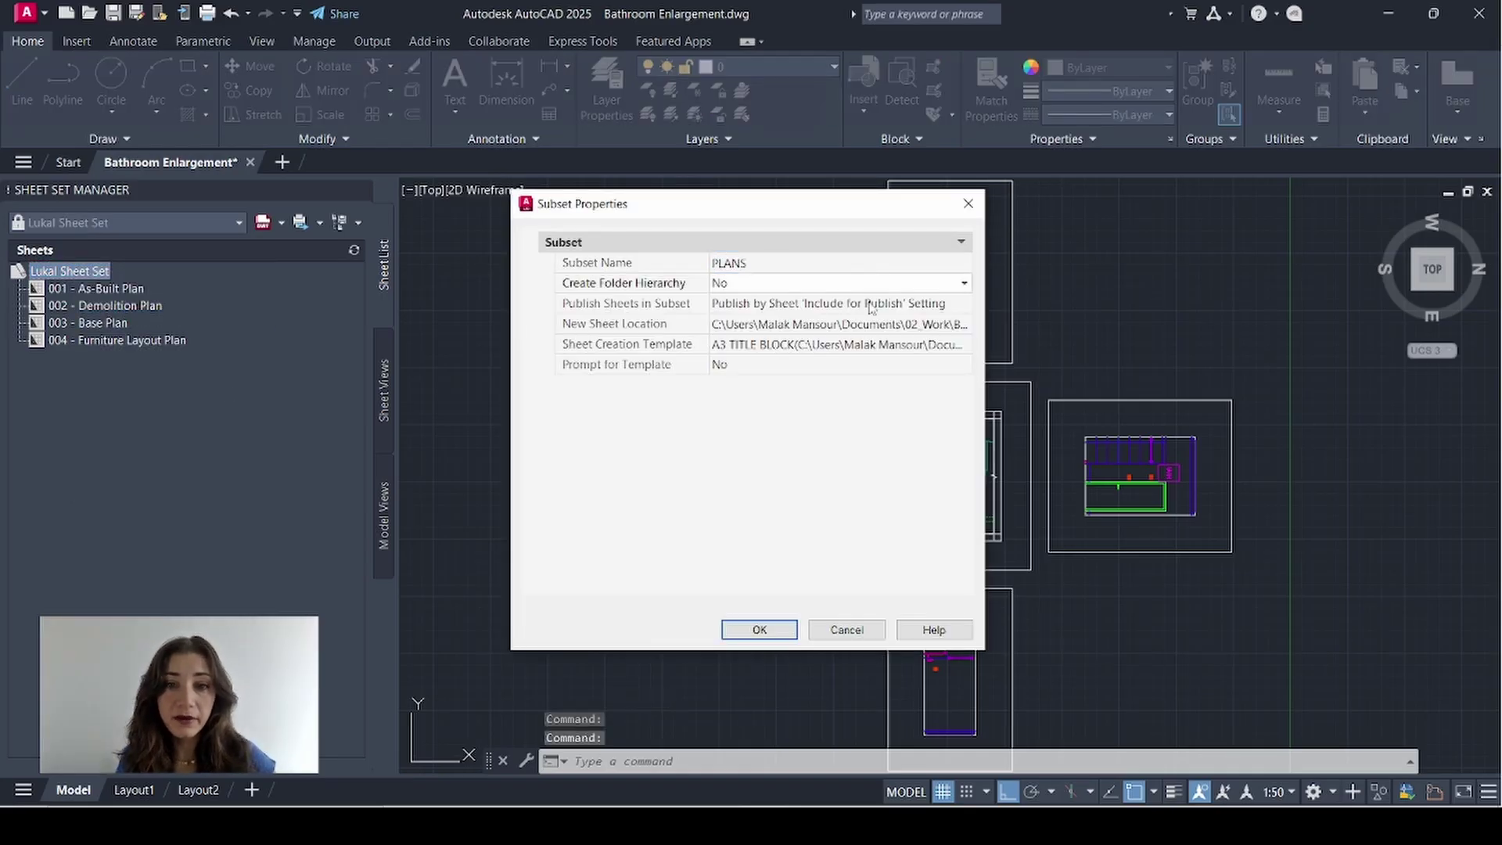
{"action": "key", "text": "Return"}
Step: Move sheets 001 to 004, from As-Built Plan to Furniture Layout Plan, into the PLANS subset
{"action": "left_click", "coordinate": [117, 340]}
{"action": "left_click", "coordinate": [107, 325], "text": "ctrl"}
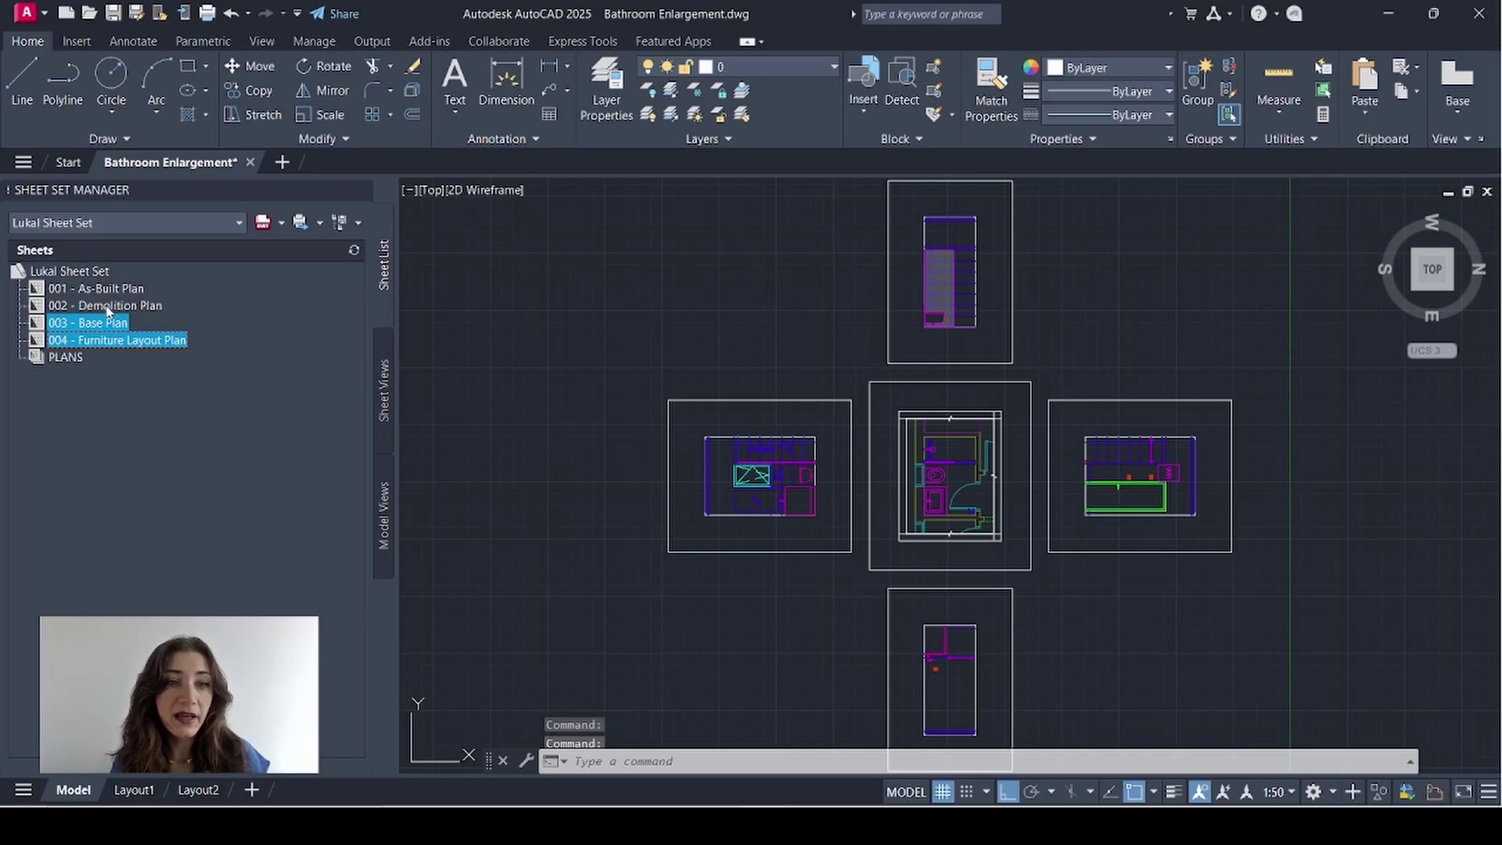
{"action": "left_click", "coordinate": [107, 308], "text": "ctrl"}
{"action": "left_click", "coordinate": [97, 291], "text": "ctrl"}
{"action": "left_click_drag", "start_coordinate": [84, 322], "coordinate": [32, 357]}
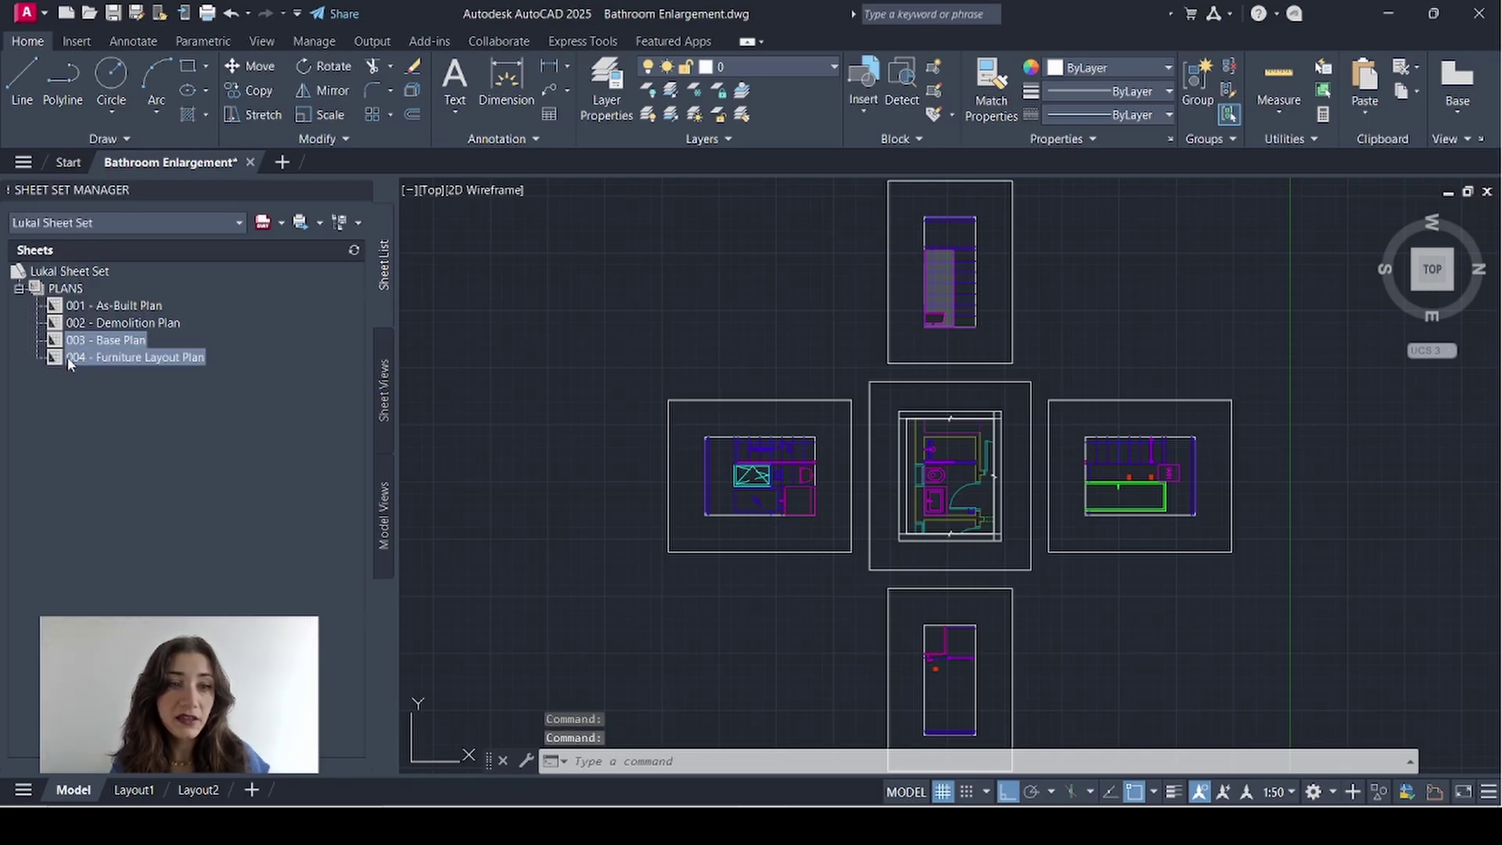
Step: Add a new subset named WET AREA ENLARGEMENTS to the Lukal Sheet Set, keeping its other properties at their defaults
{"action": "left_click", "coordinate": [77, 271]}
{"action": "right_click", "coordinate": [78, 271]}
{"action": "left_click", "coordinate": [137, 326]}
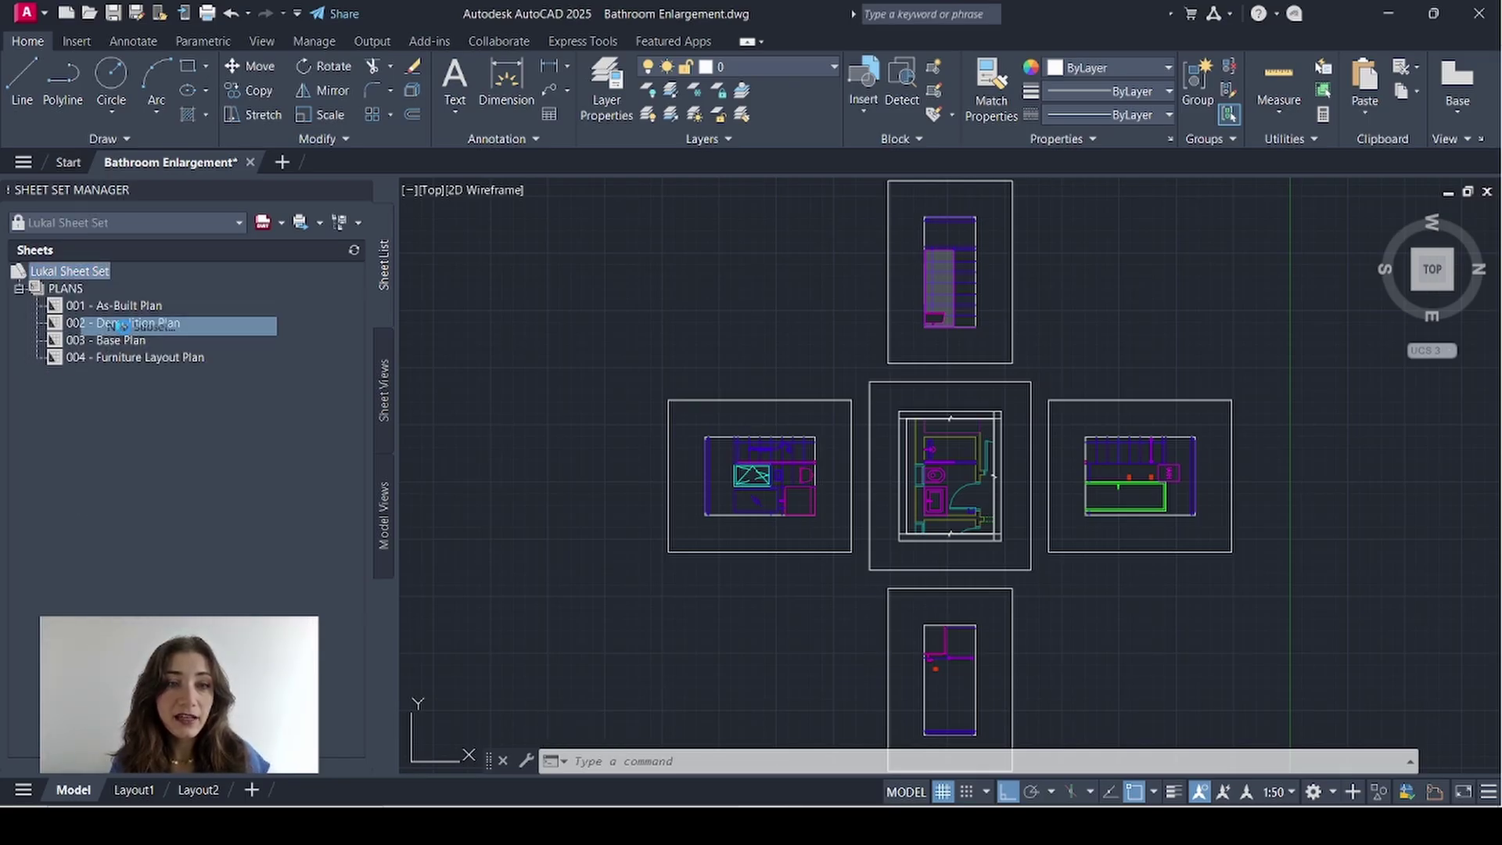
{"action": "left_click", "coordinate": [838, 280]}
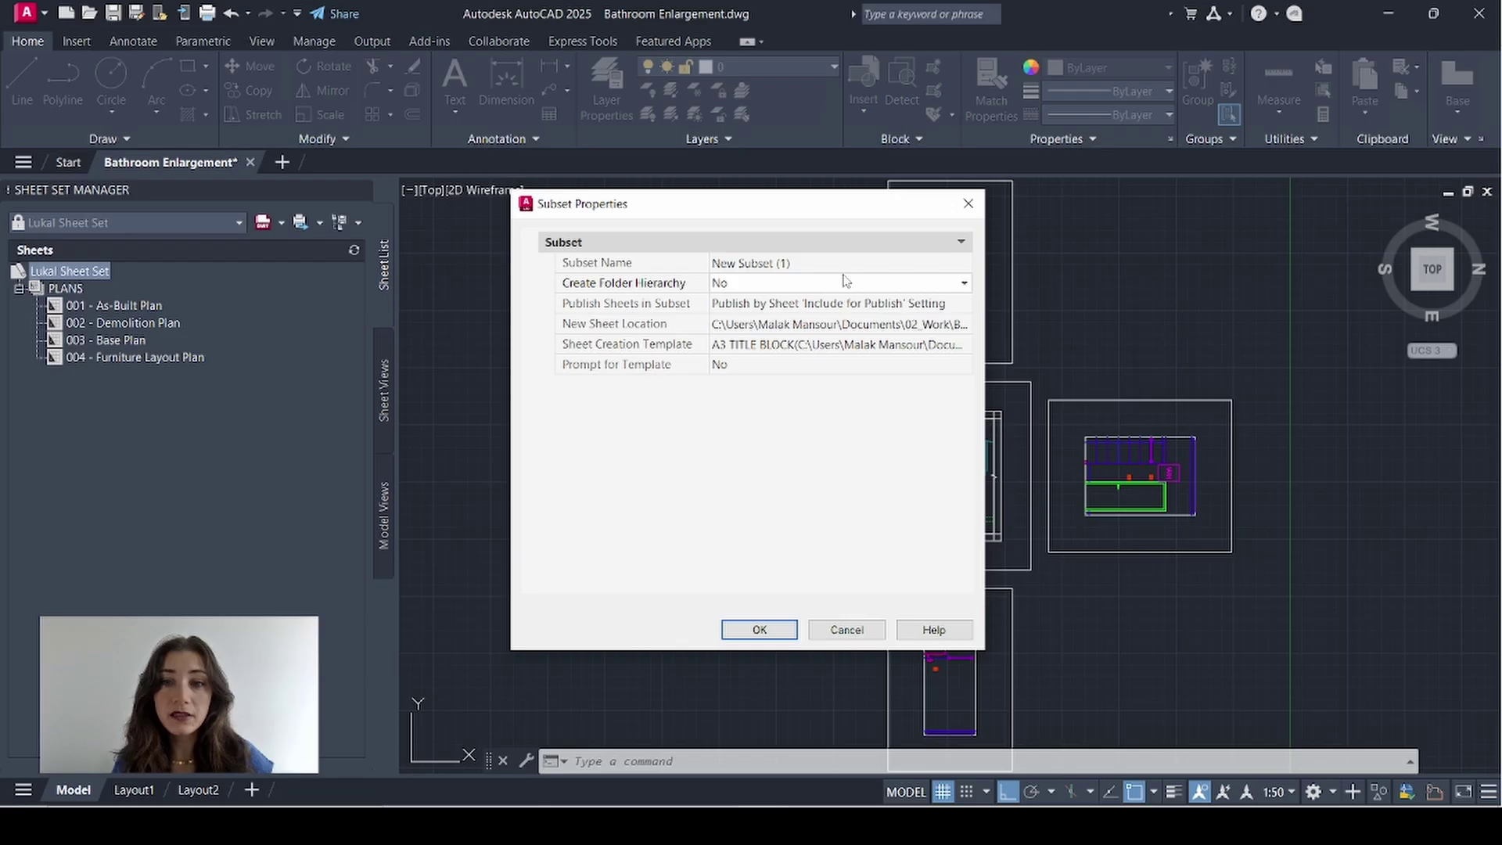
{"action": "type", "text": "WET AREA ENLARGEMENTS"}
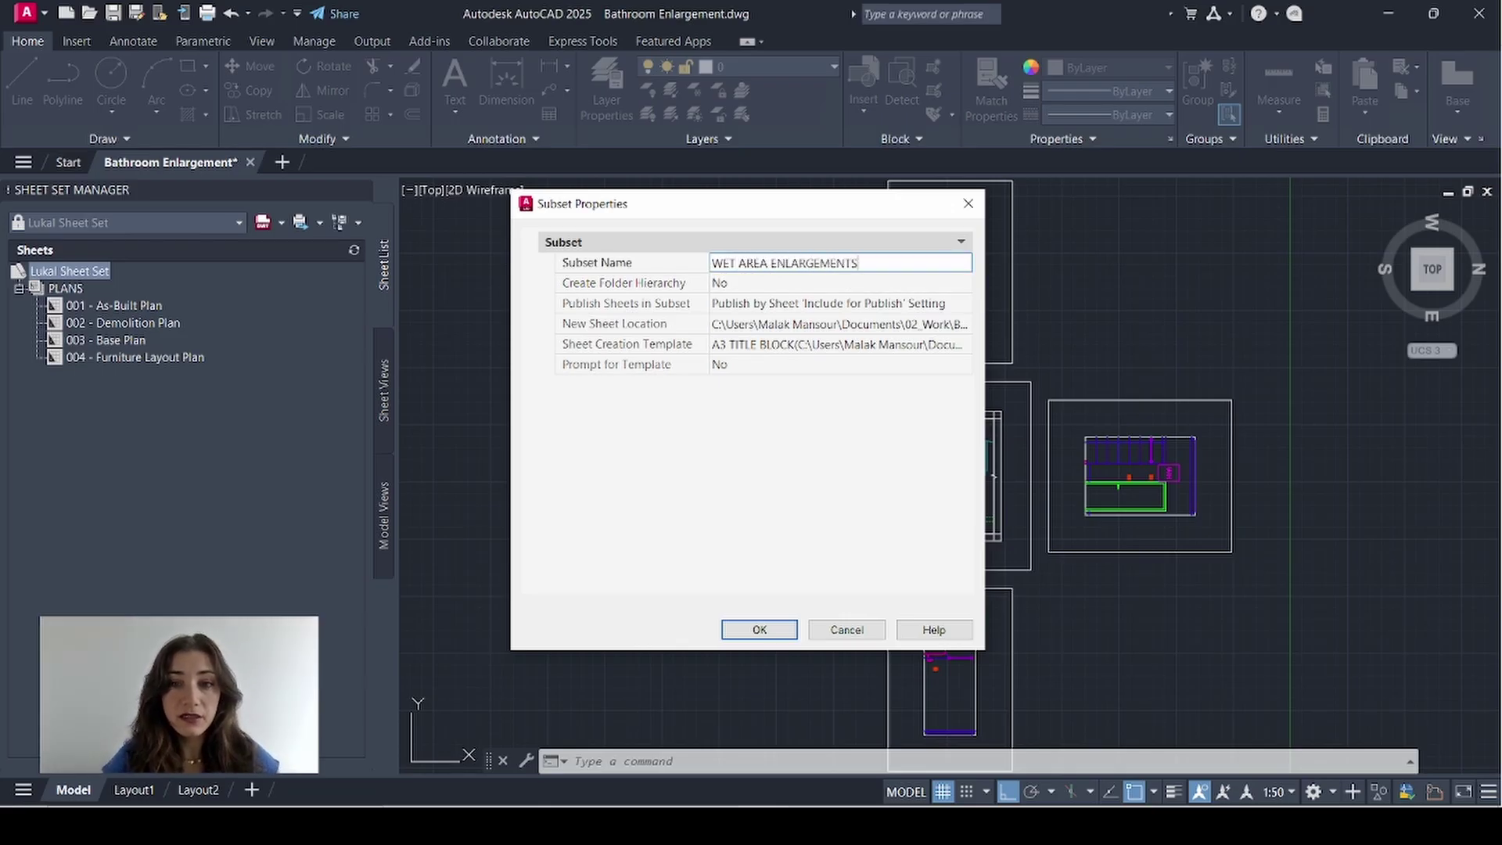
{"action": "left_click", "coordinate": [760, 630]}
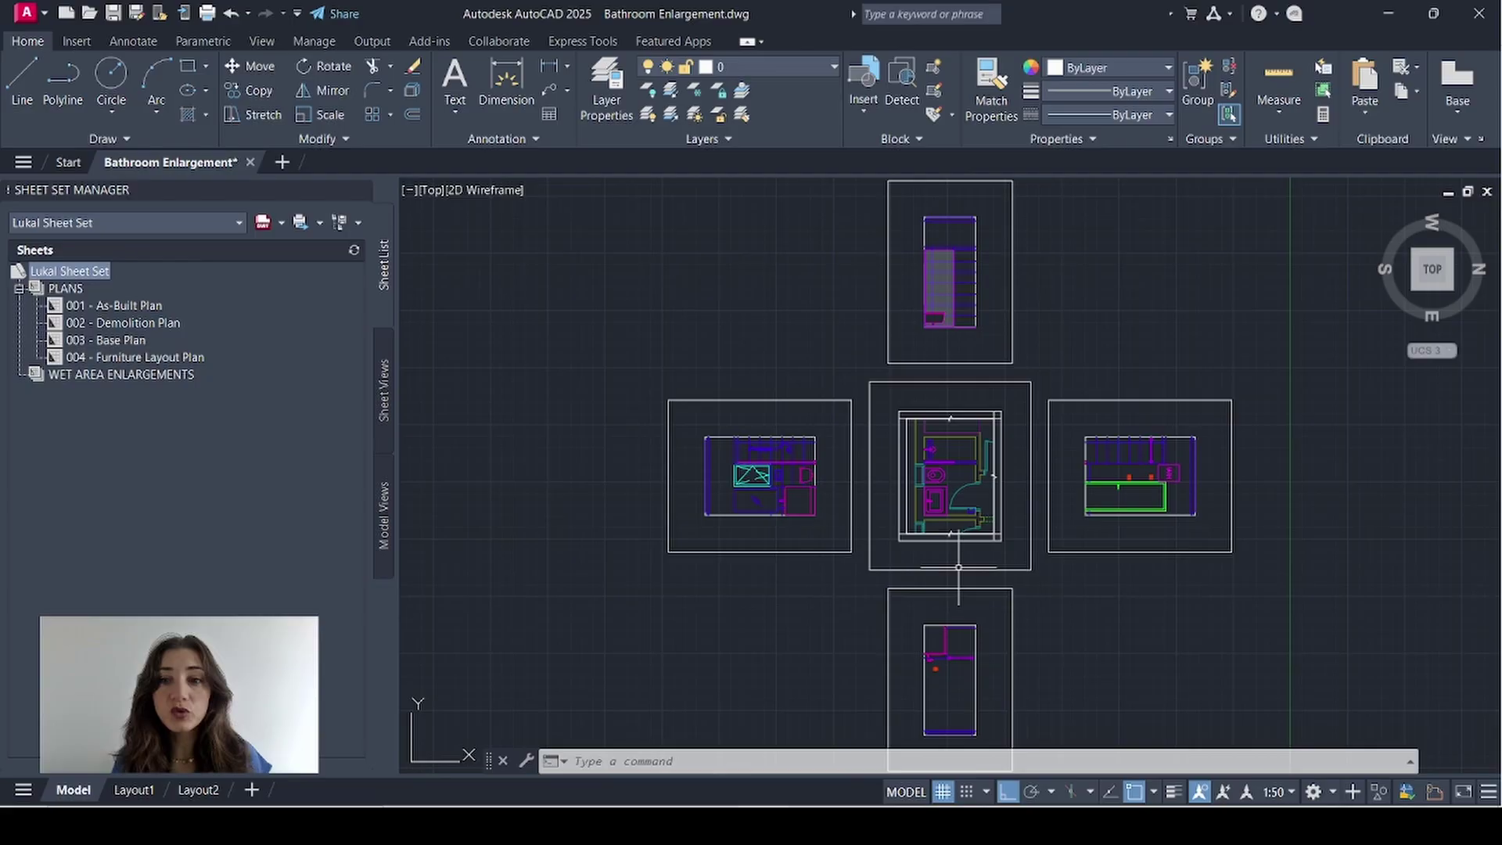
Step: Create sheet 101 titled BATHROOM ENLARGEMENT in the WET AREA ENLARGEMENTS subset and open it in the drawing editor
{"action": "right_click", "coordinate": [83, 376]}
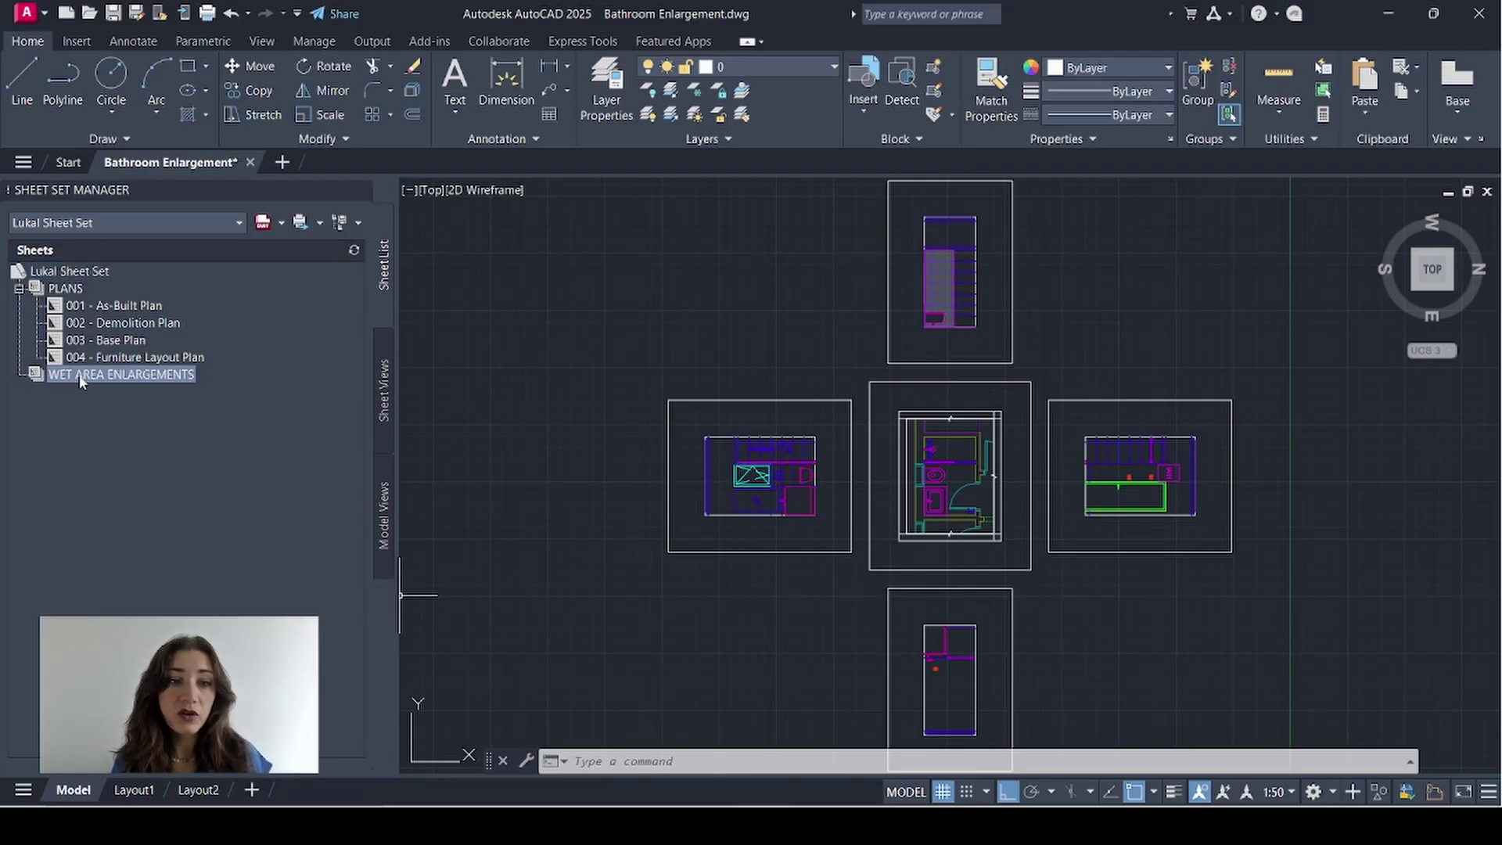
{"action": "left_click", "coordinate": [139, 412]}
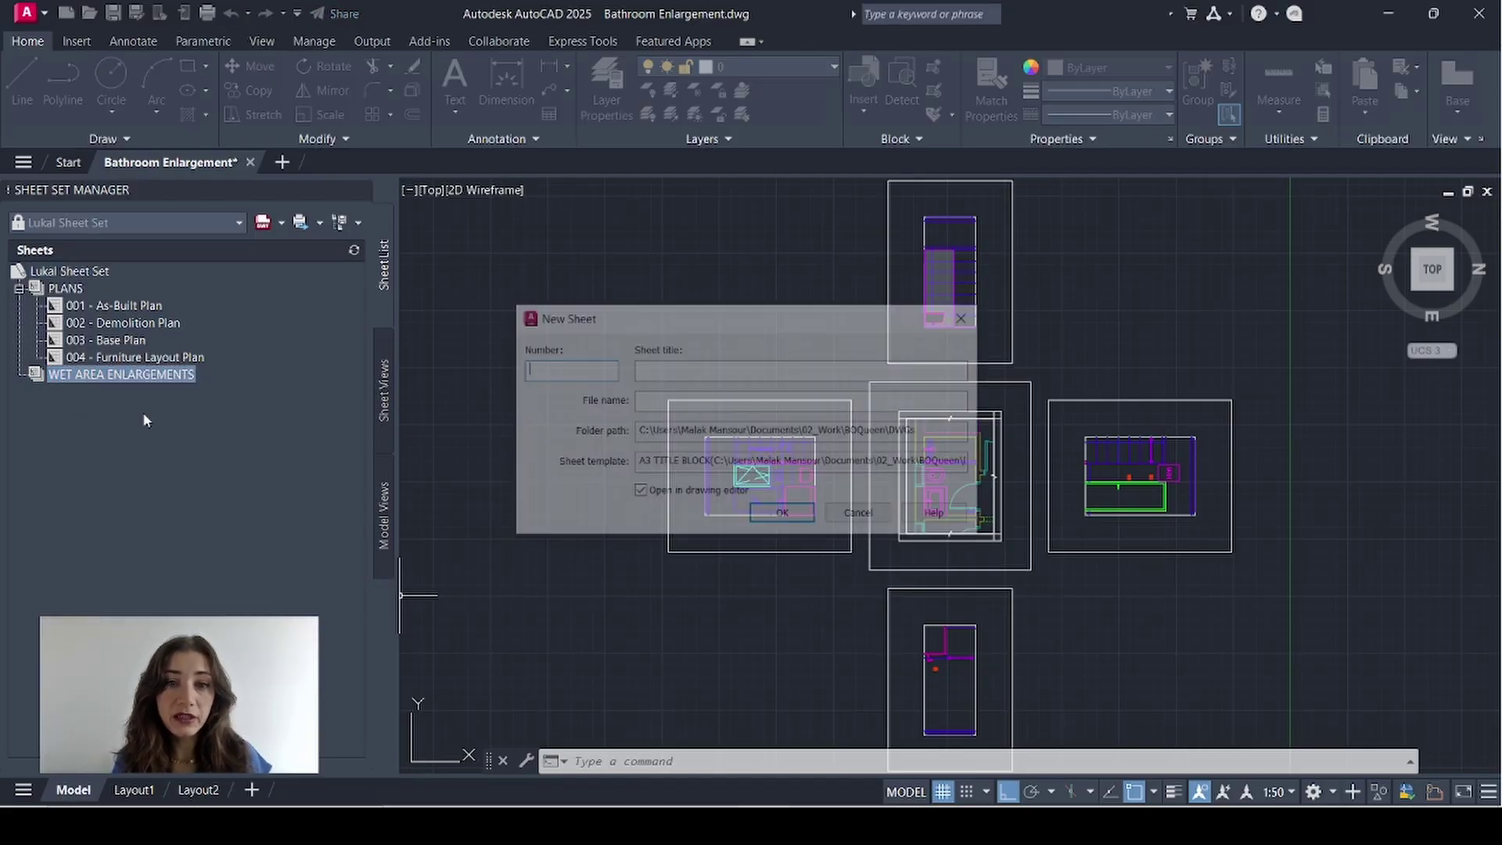
{"action": "type", "text": "101"}
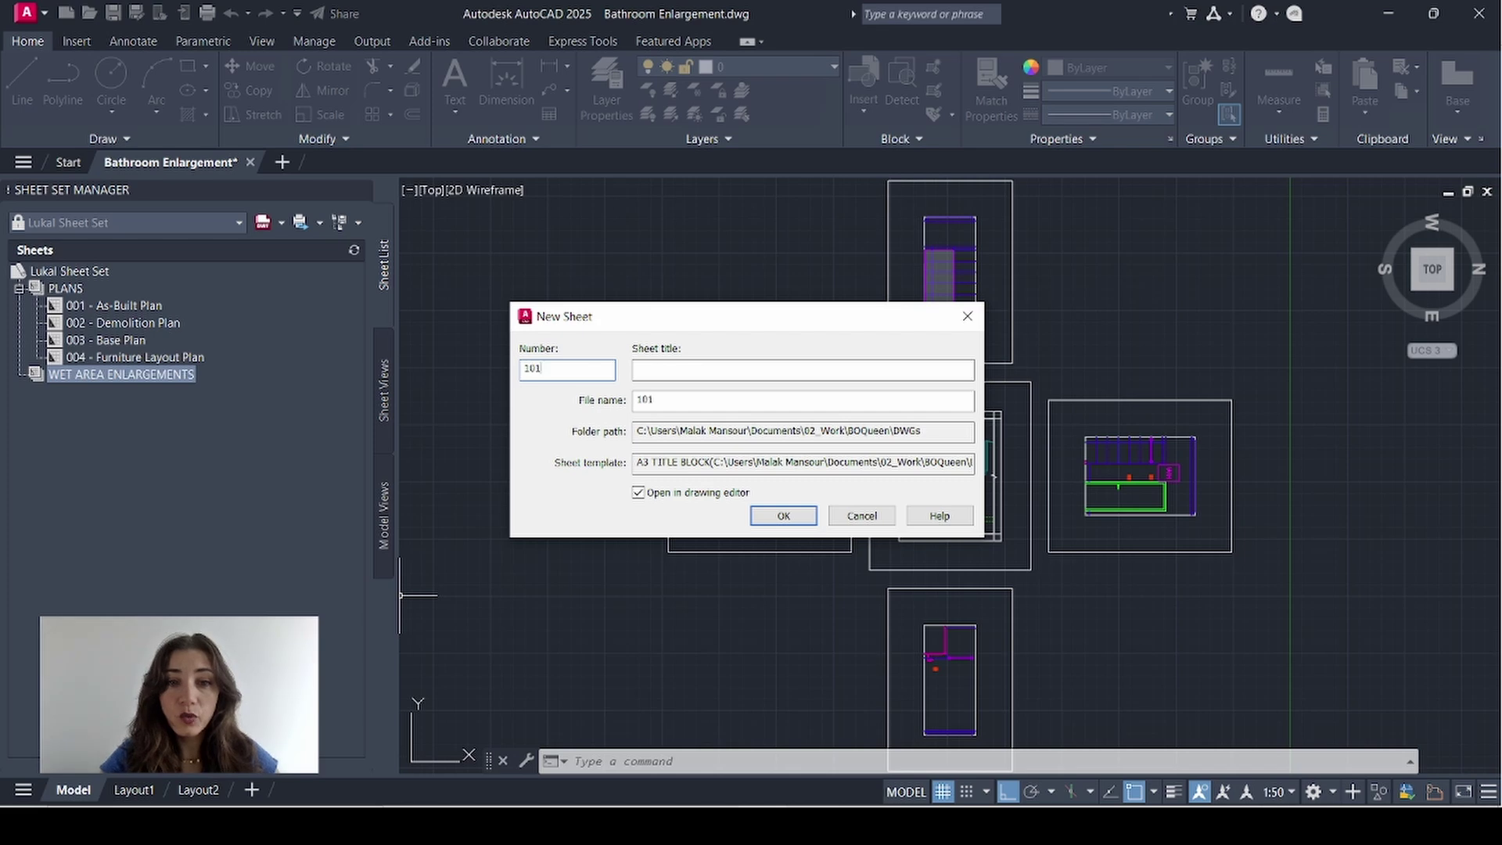
{"action": "left_click", "coordinate": [685, 375]}
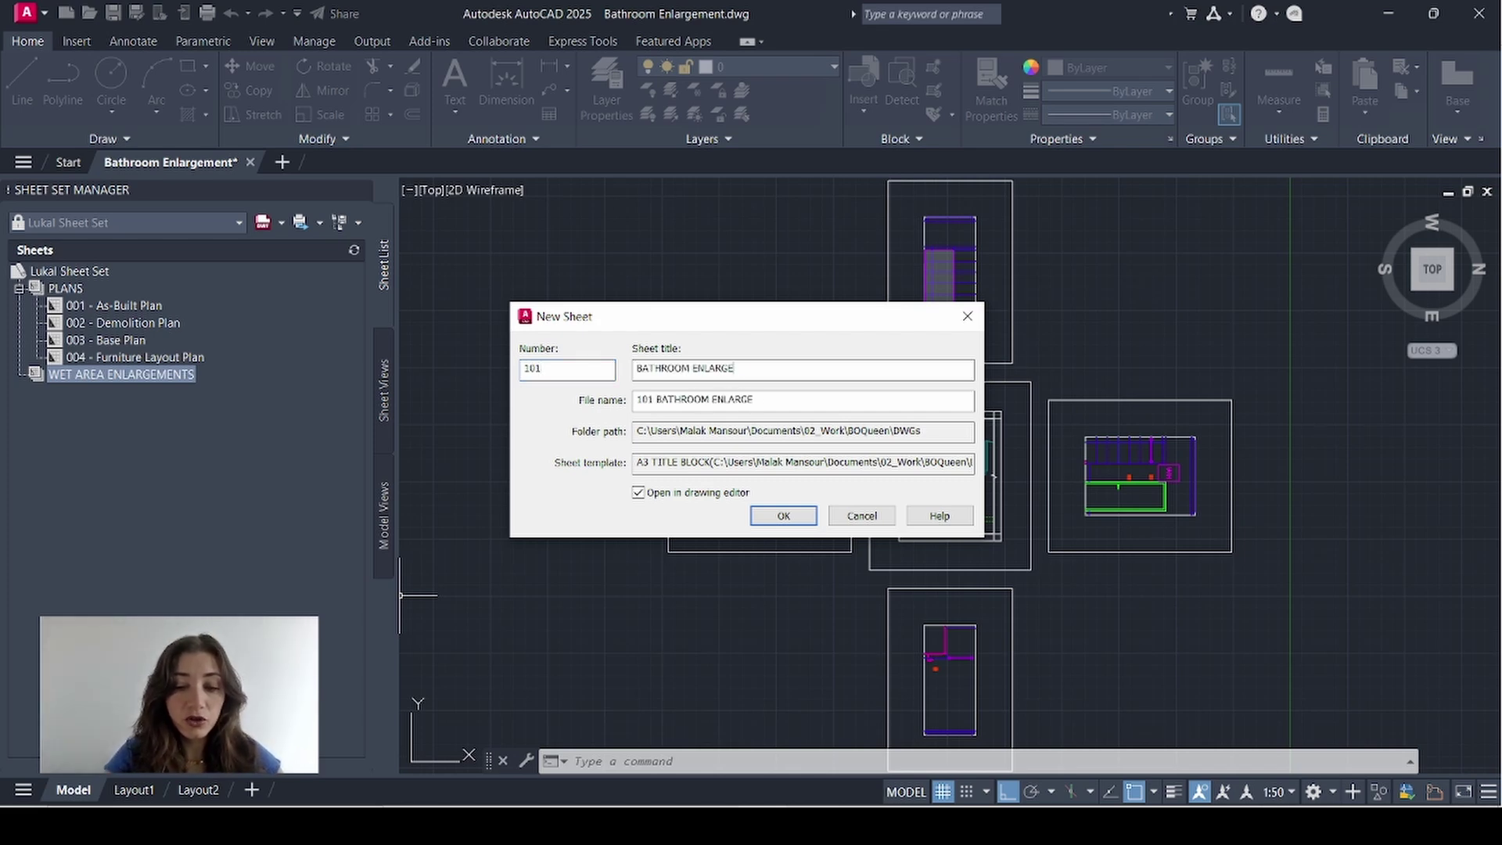
{"action": "type", "text": "BATHROOM ENLARGEMENT"}
{"action": "left_click", "coordinate": [783, 516]}
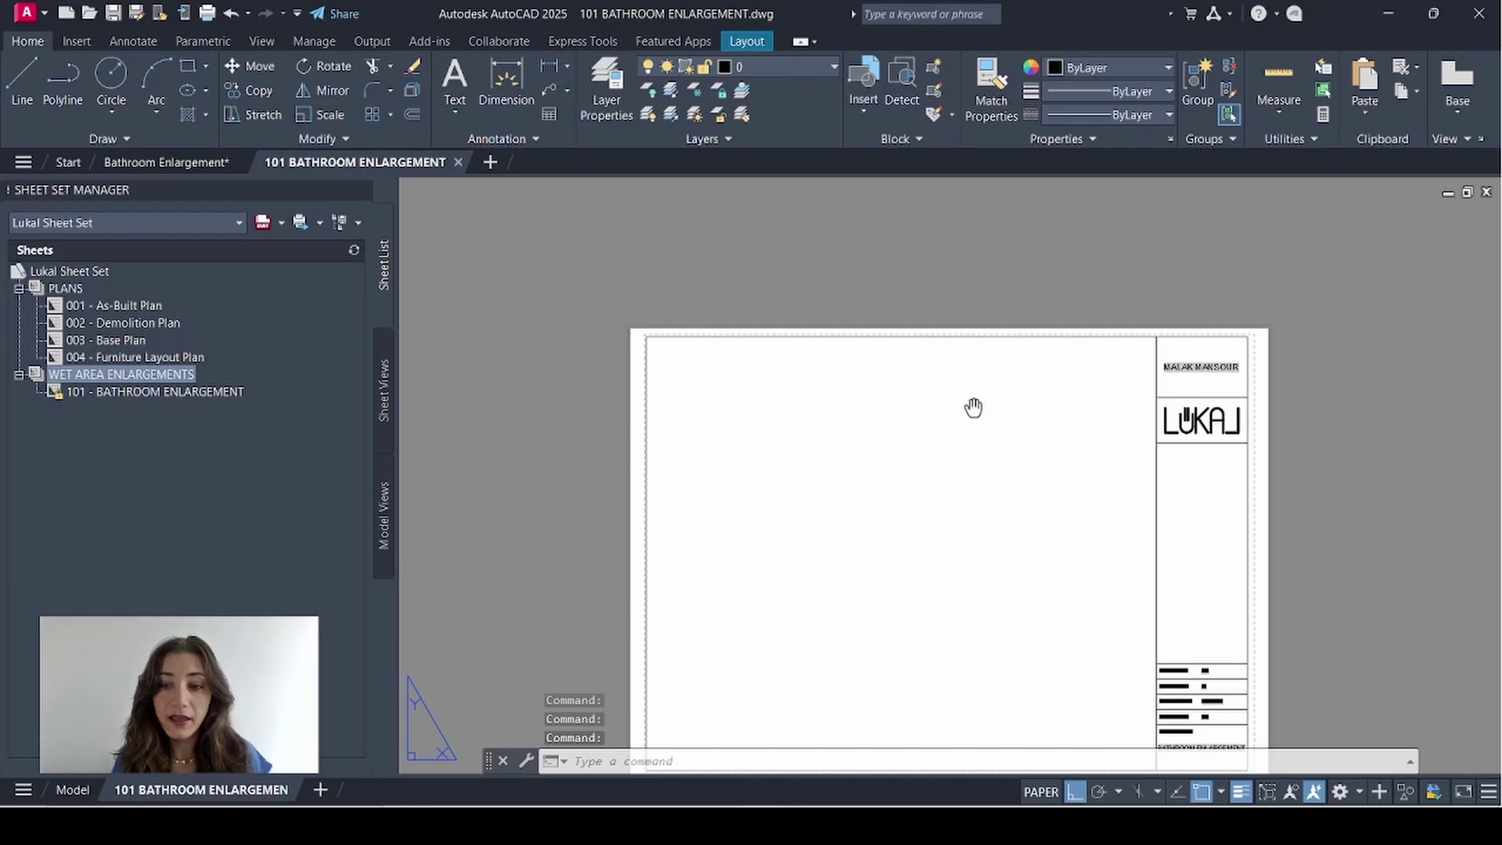
{"action": "middle_click", "coordinate": [835, 436]}
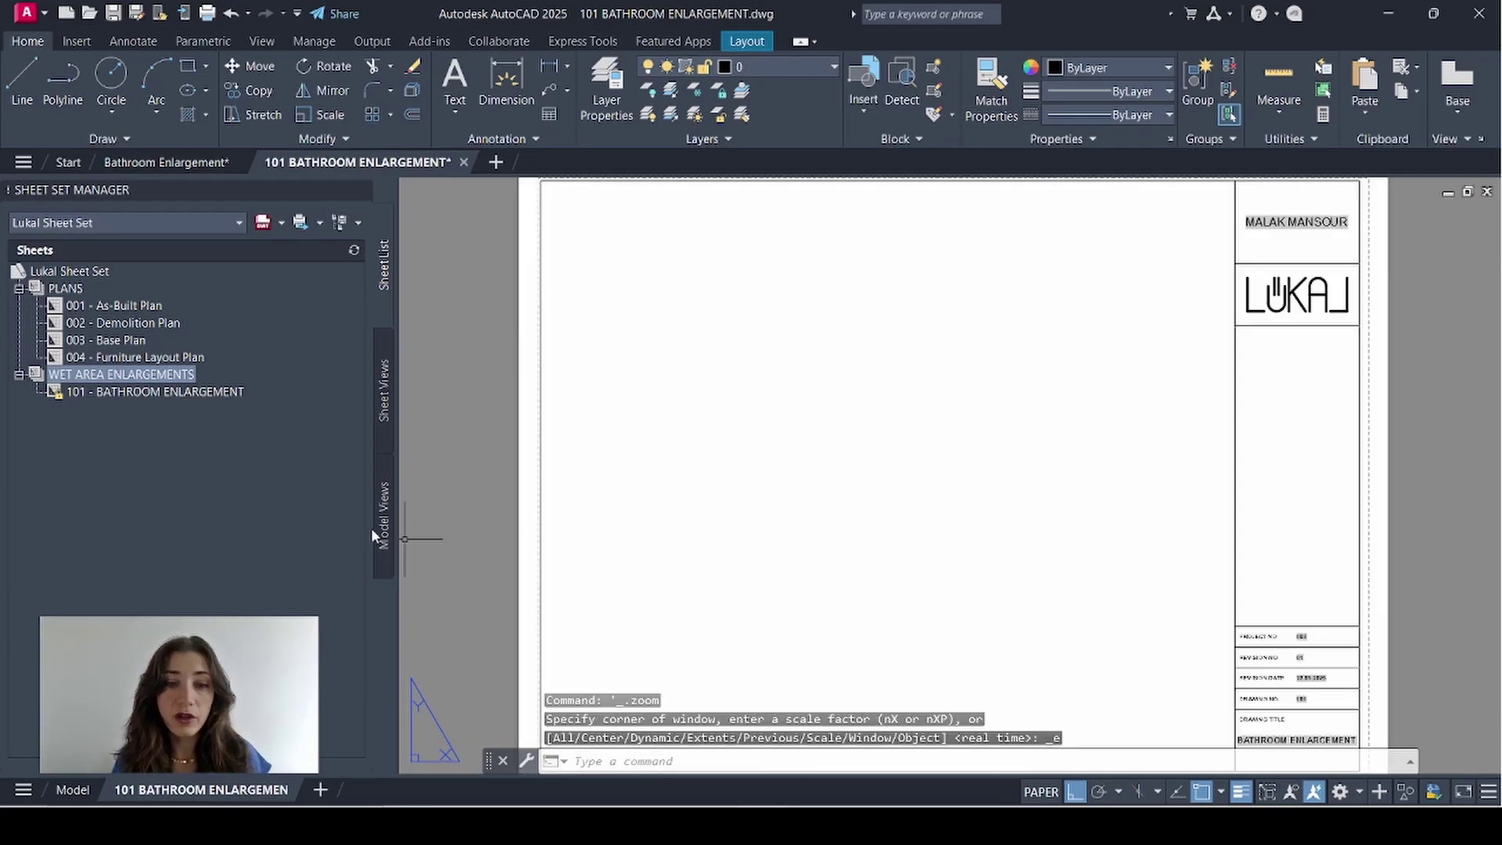
Step: Add the DWGs folder as a model view location and expand Bathroom Enlargement.dwg to list its views
{"action": "left_click", "coordinate": [381, 531]}
{"action": "double_click", "coordinate": [79, 271]}
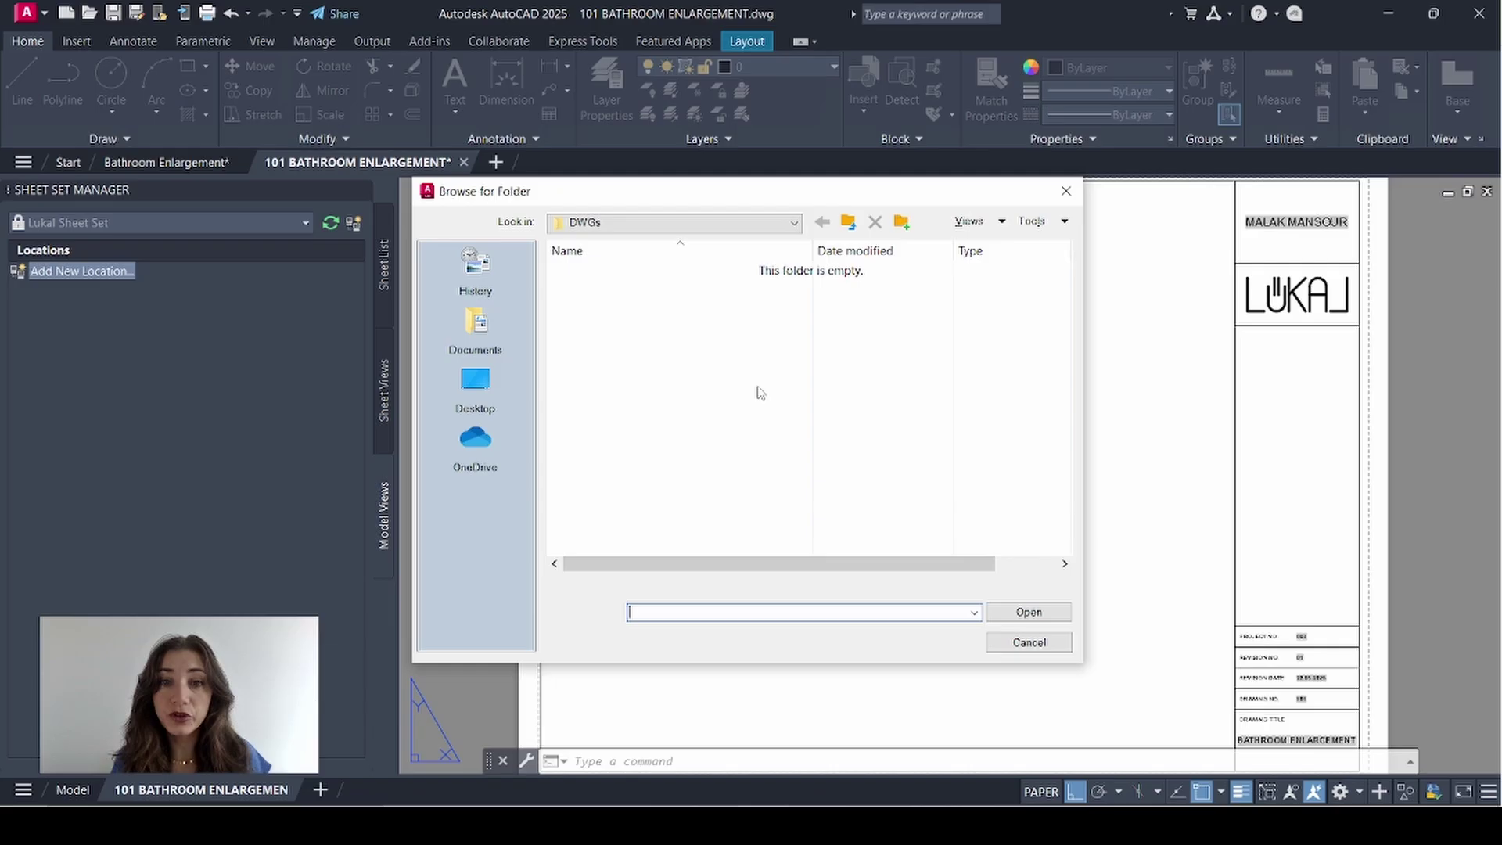
{"action": "left_click", "coordinate": [1024, 613]}
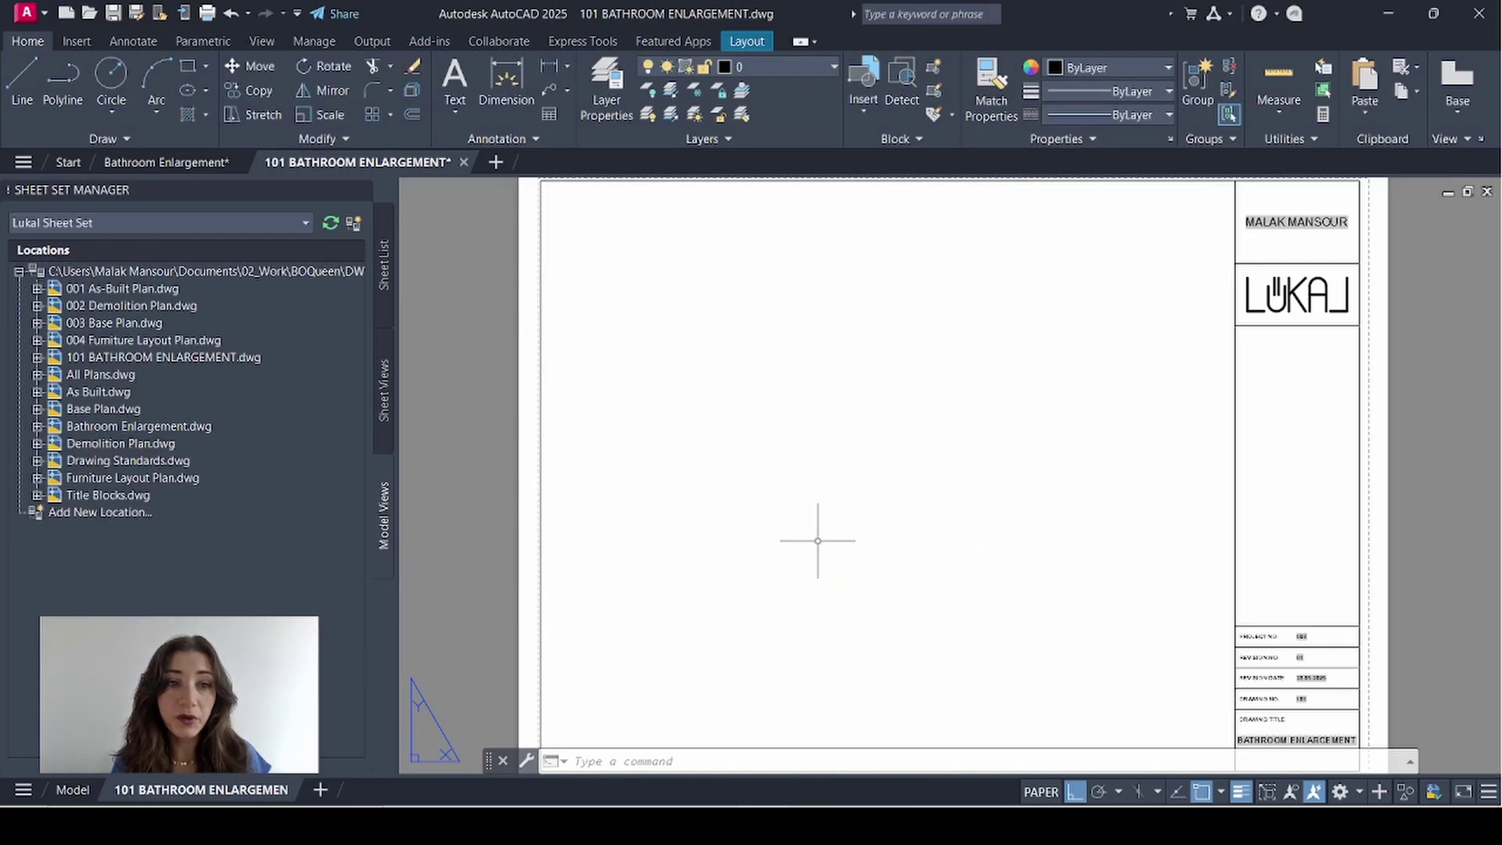
{"action": "left_click", "coordinate": [38, 427]}
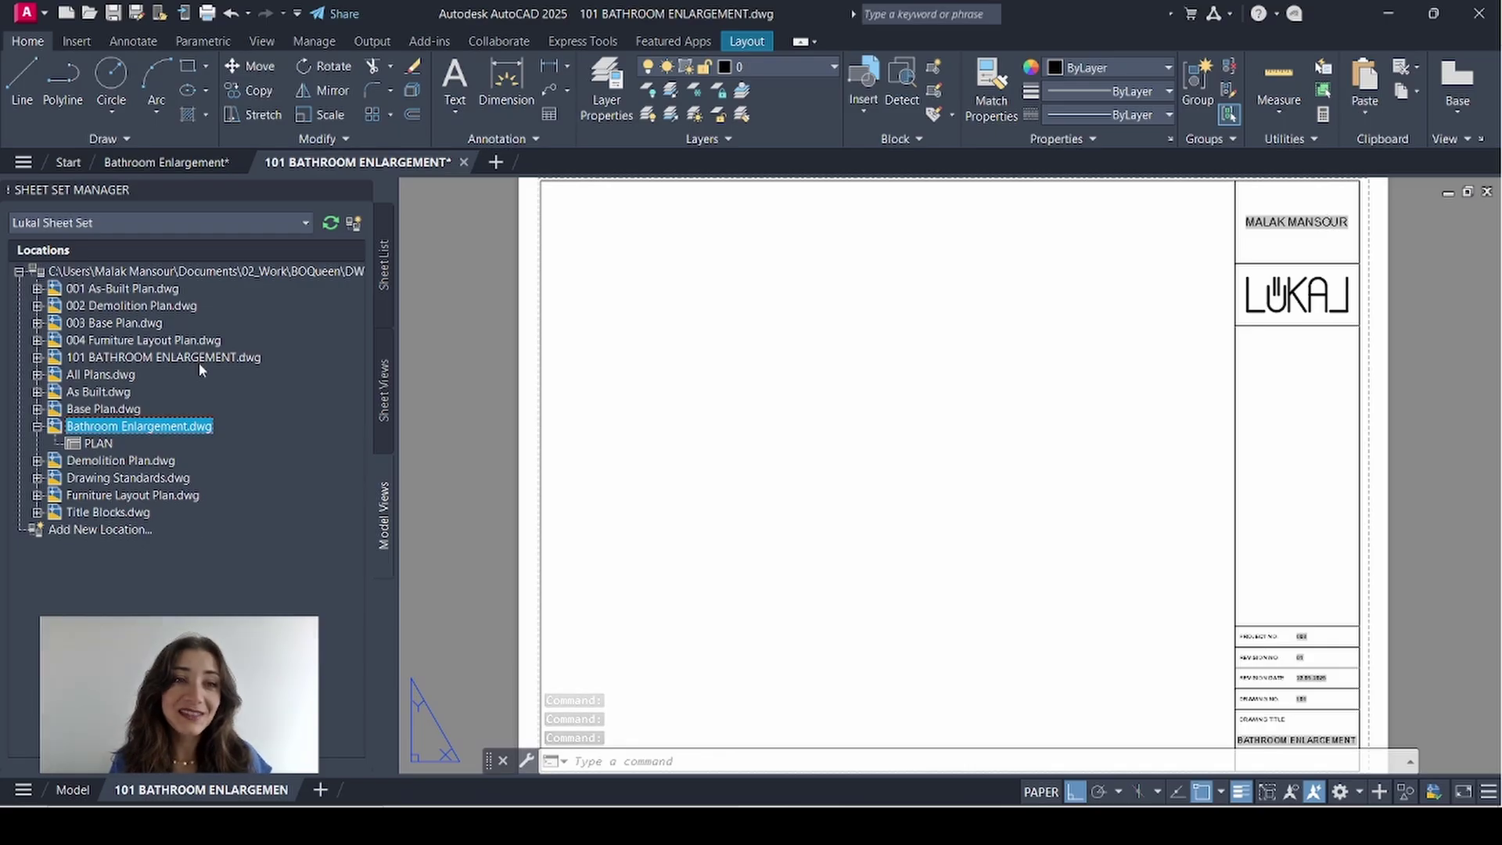
Step: Save the Bathroom Enlargement drawing and refresh the sheet set's model views
{"action": "left_click", "coordinate": [158, 164]}
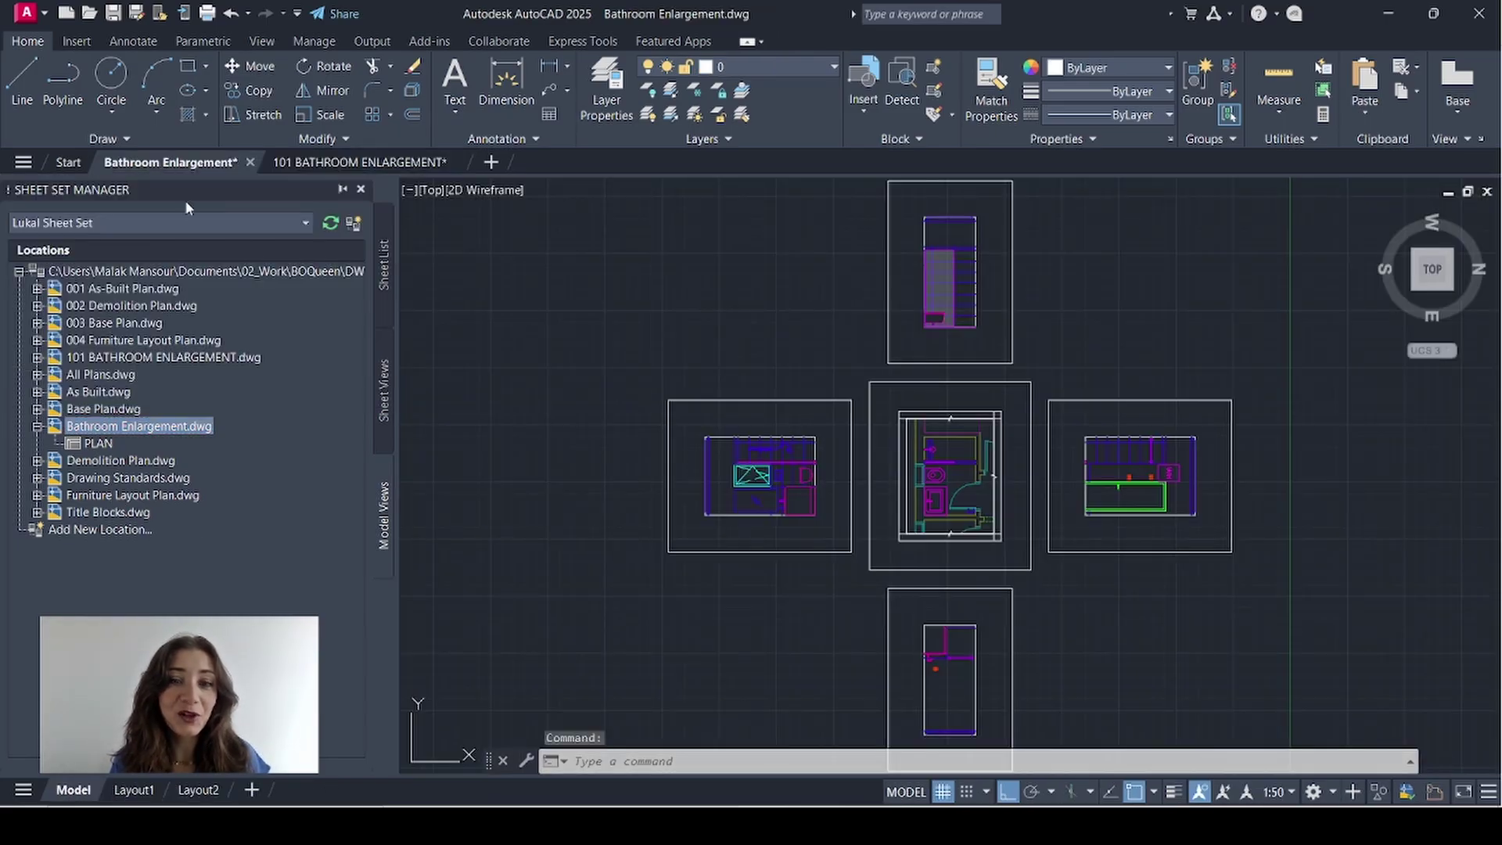
{"action": "key", "text": "ctrl+s"}
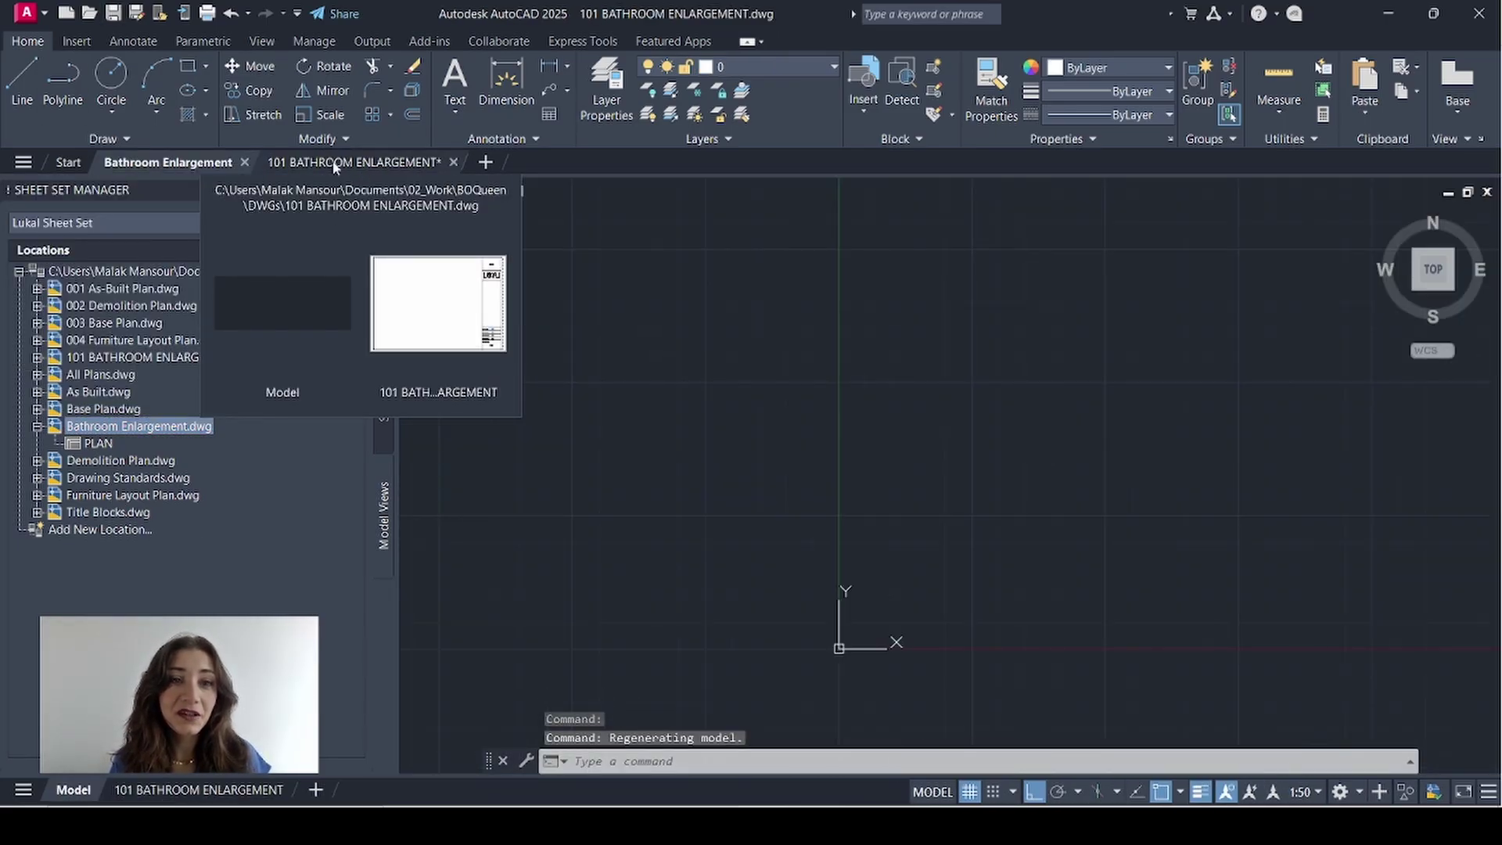
{"action": "left_click", "coordinate": [330, 223]}
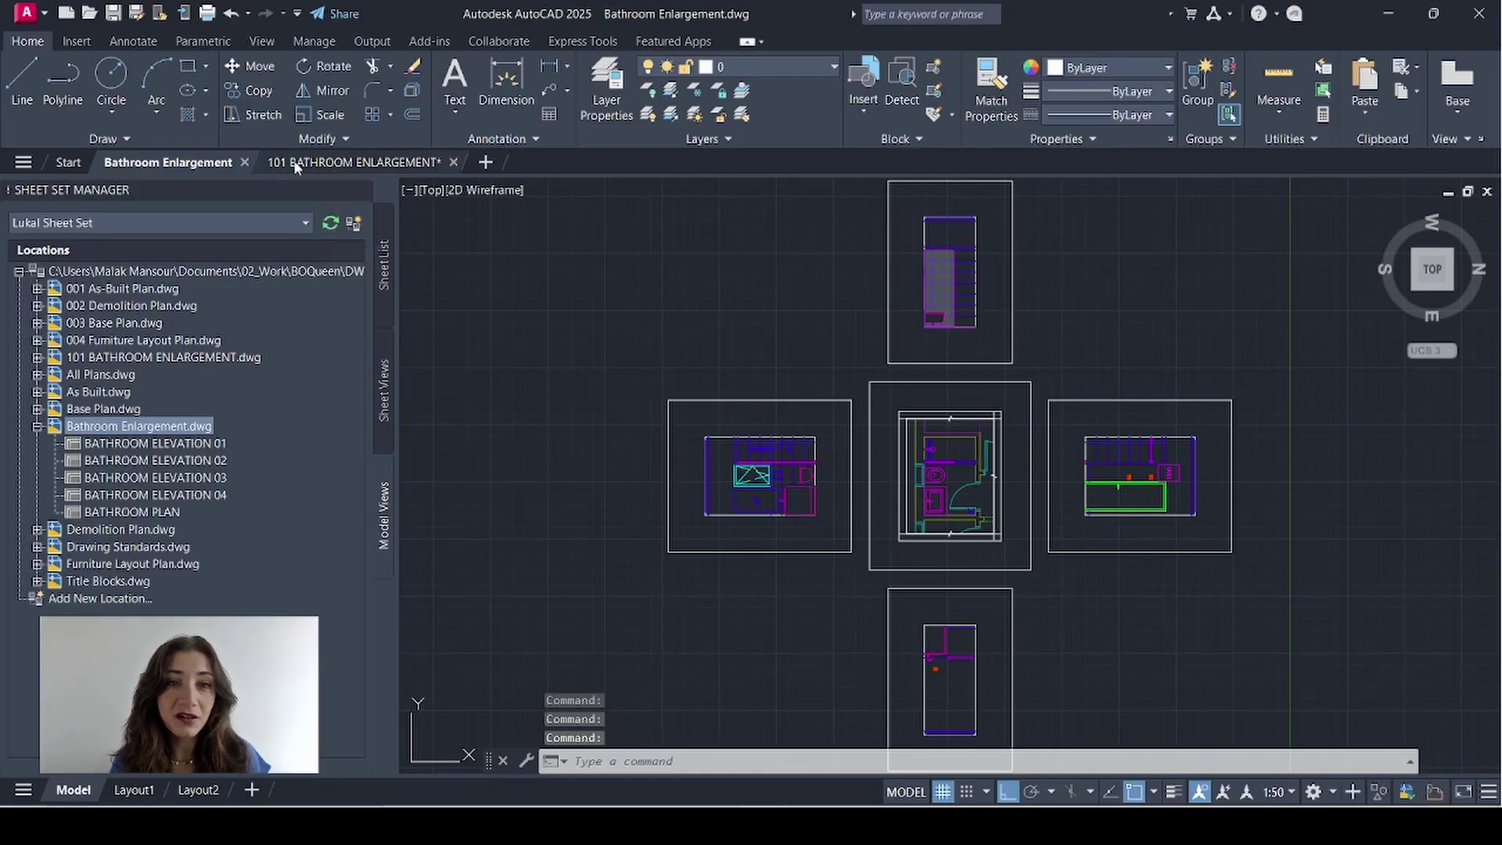
Step: Place the BATHROOM PLAN view in the upper-left area of sheet 101, accepting the default view label attributes
{"action": "left_click", "coordinate": [313, 162]}
{"action": "left_click", "coordinate": [141, 530]}
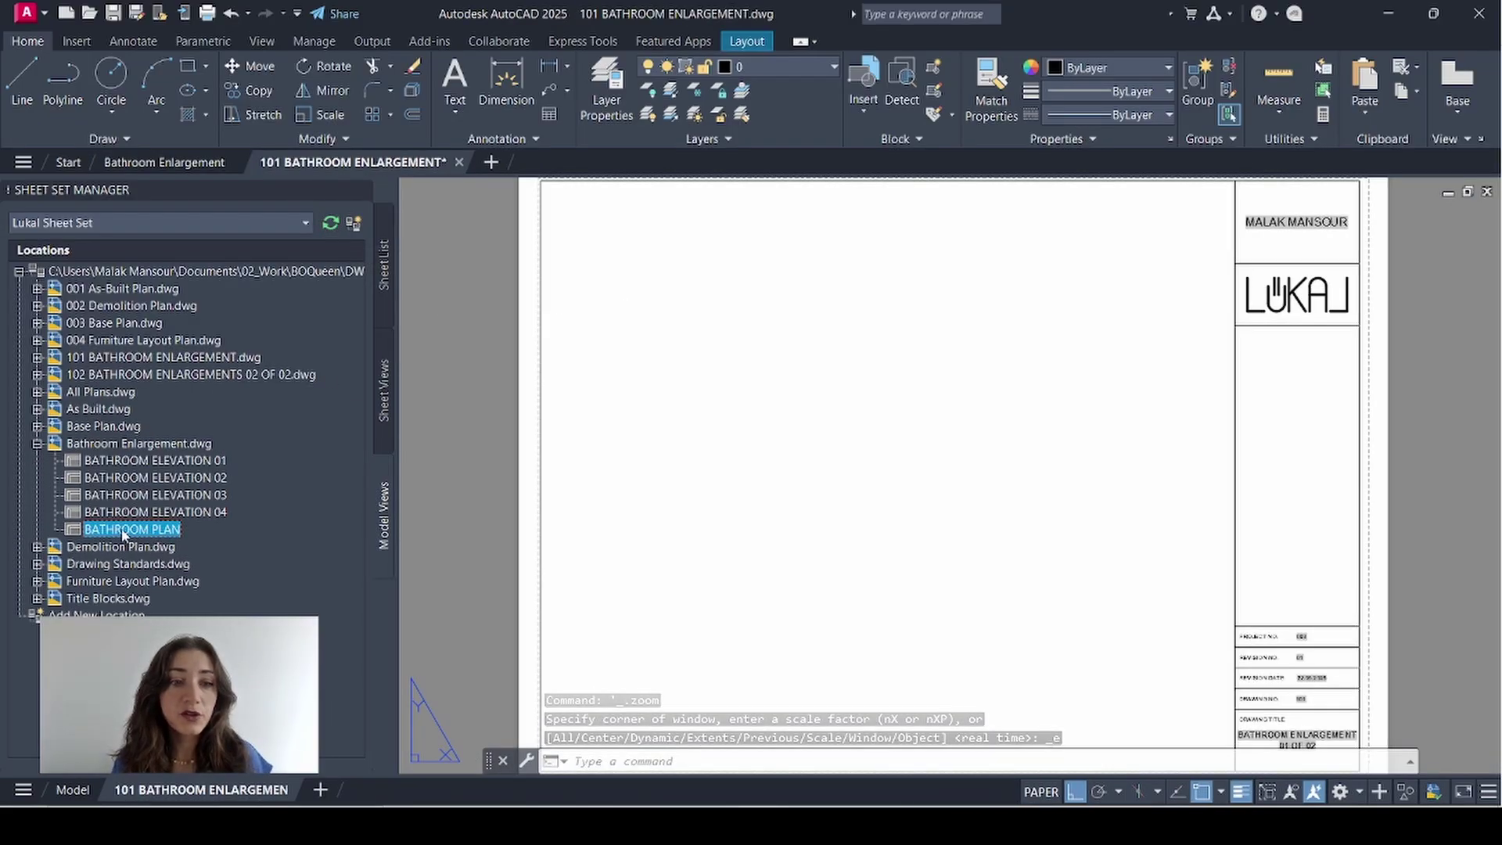
{"action": "left_click_drag", "start_coordinate": [132, 531], "coordinate": [688, 447]}
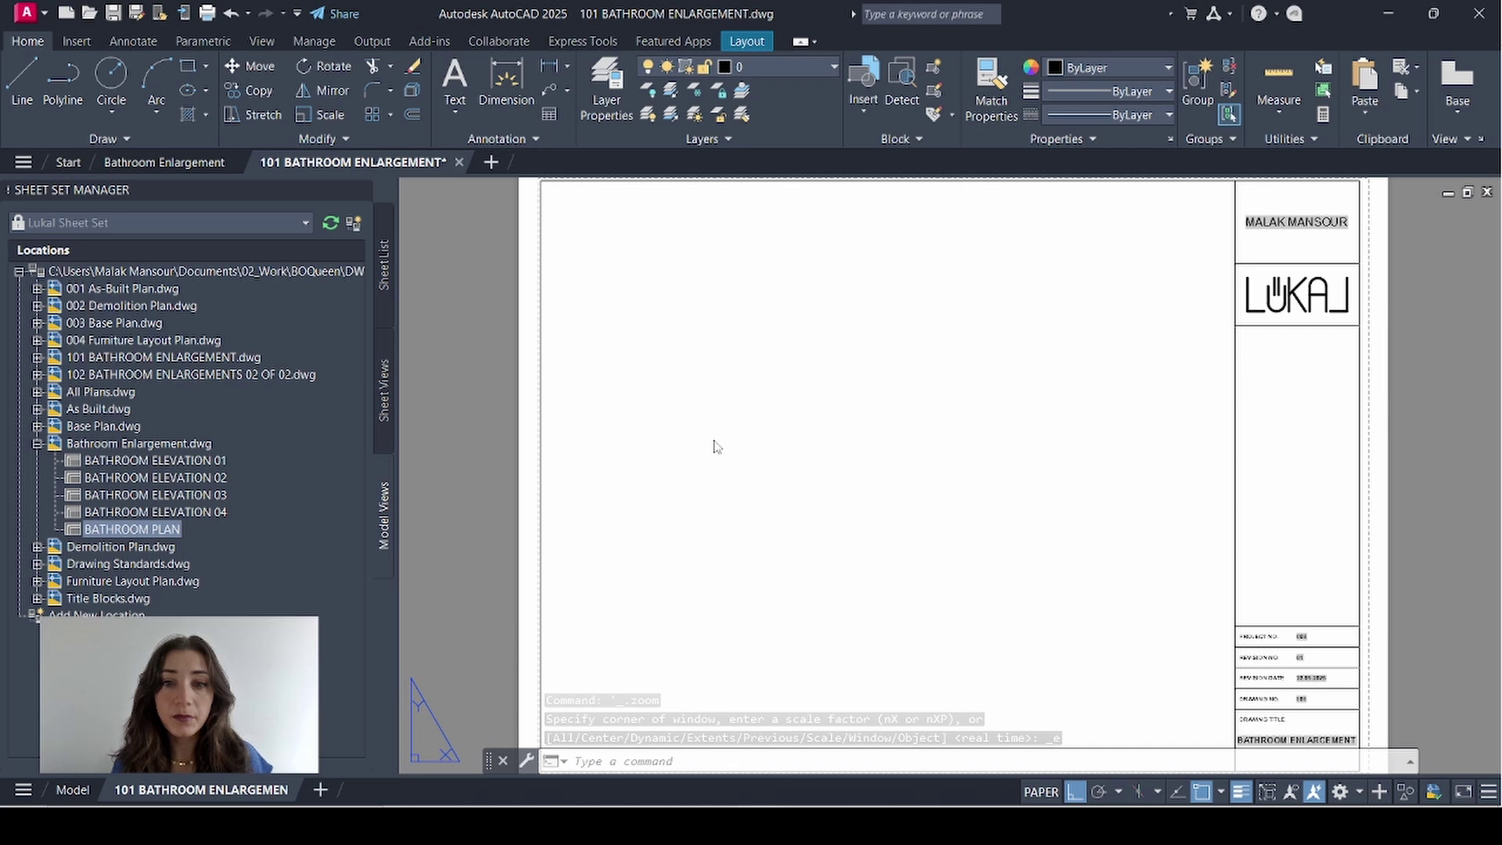
{"action": "left_click", "coordinate": [559, 399]}
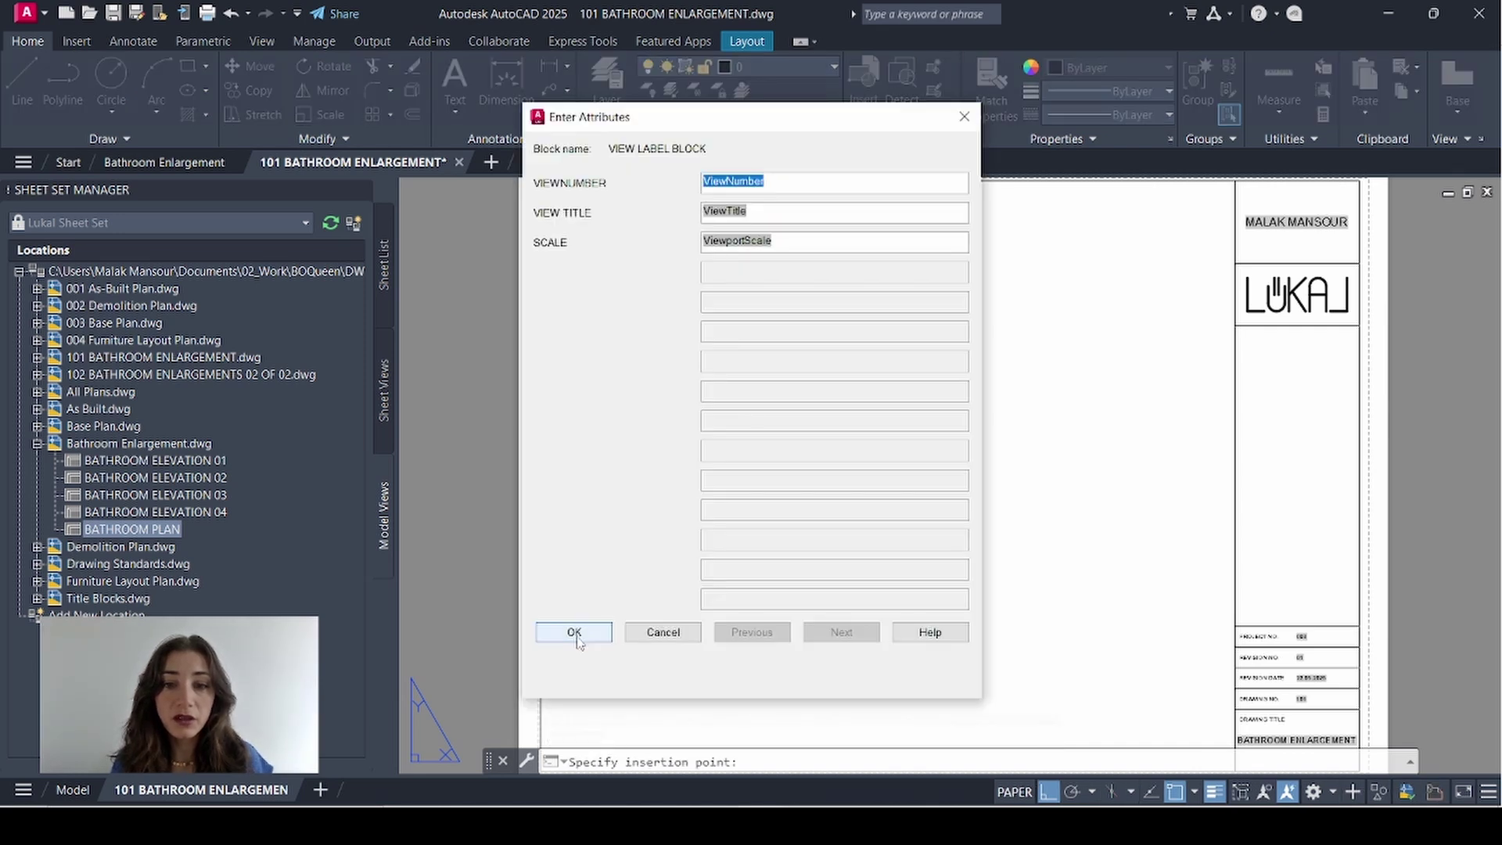
{"action": "left_click", "coordinate": [574, 631]}
Step: Place the BATHROOM ELEVATION 01 view to the right of the plan on sheet 101, keeping the default label attributes
{"action": "left_click", "coordinate": [174, 461]}
{"action": "left_click_drag", "start_coordinate": [153, 466], "coordinate": [737, 439]}
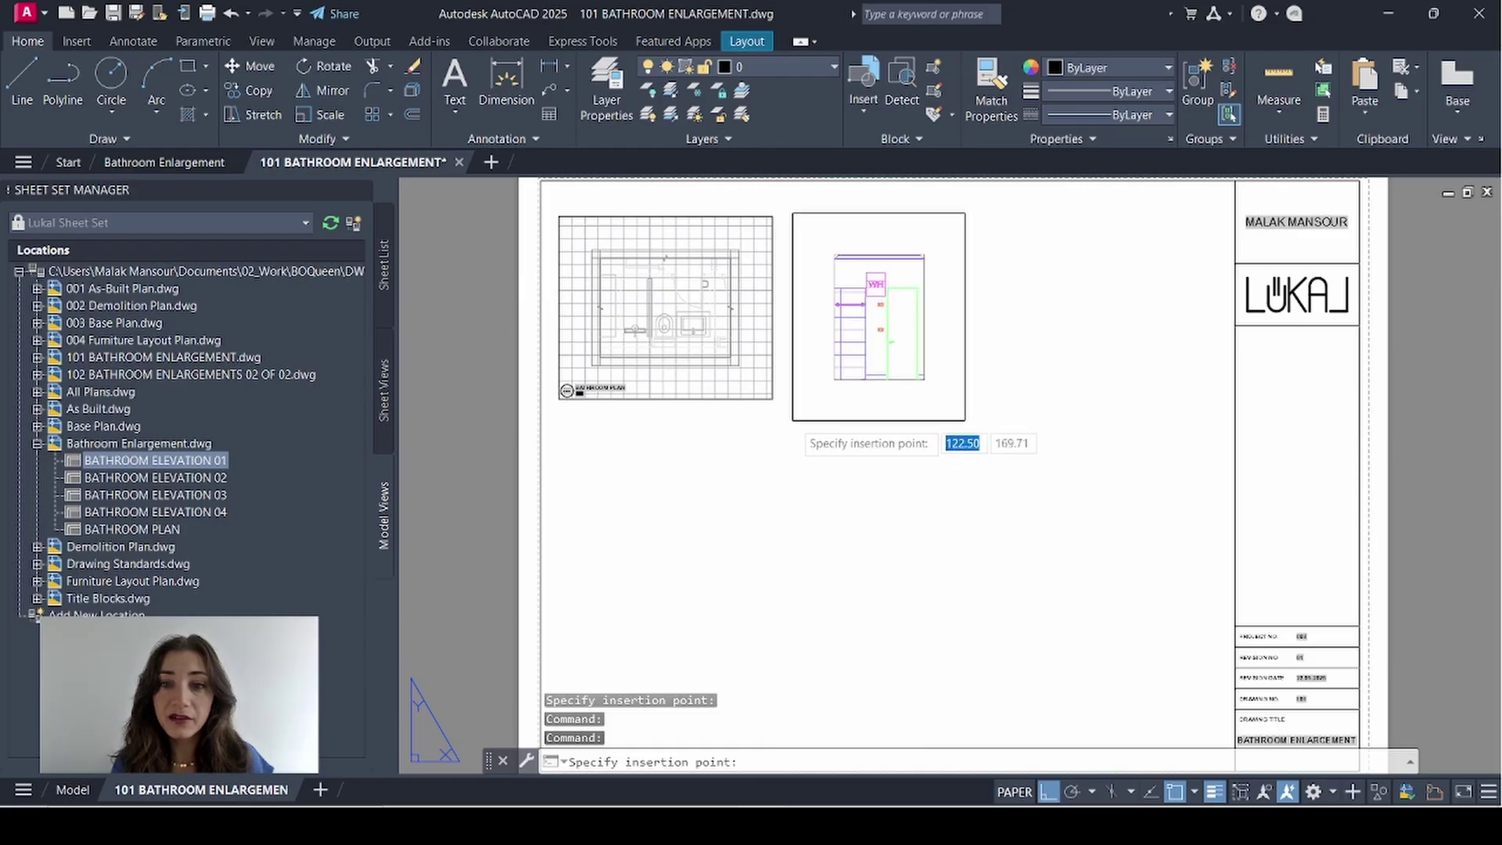
{"action": "left_click", "coordinate": [792, 417]}
{"action": "left_click", "coordinate": [574, 631]}
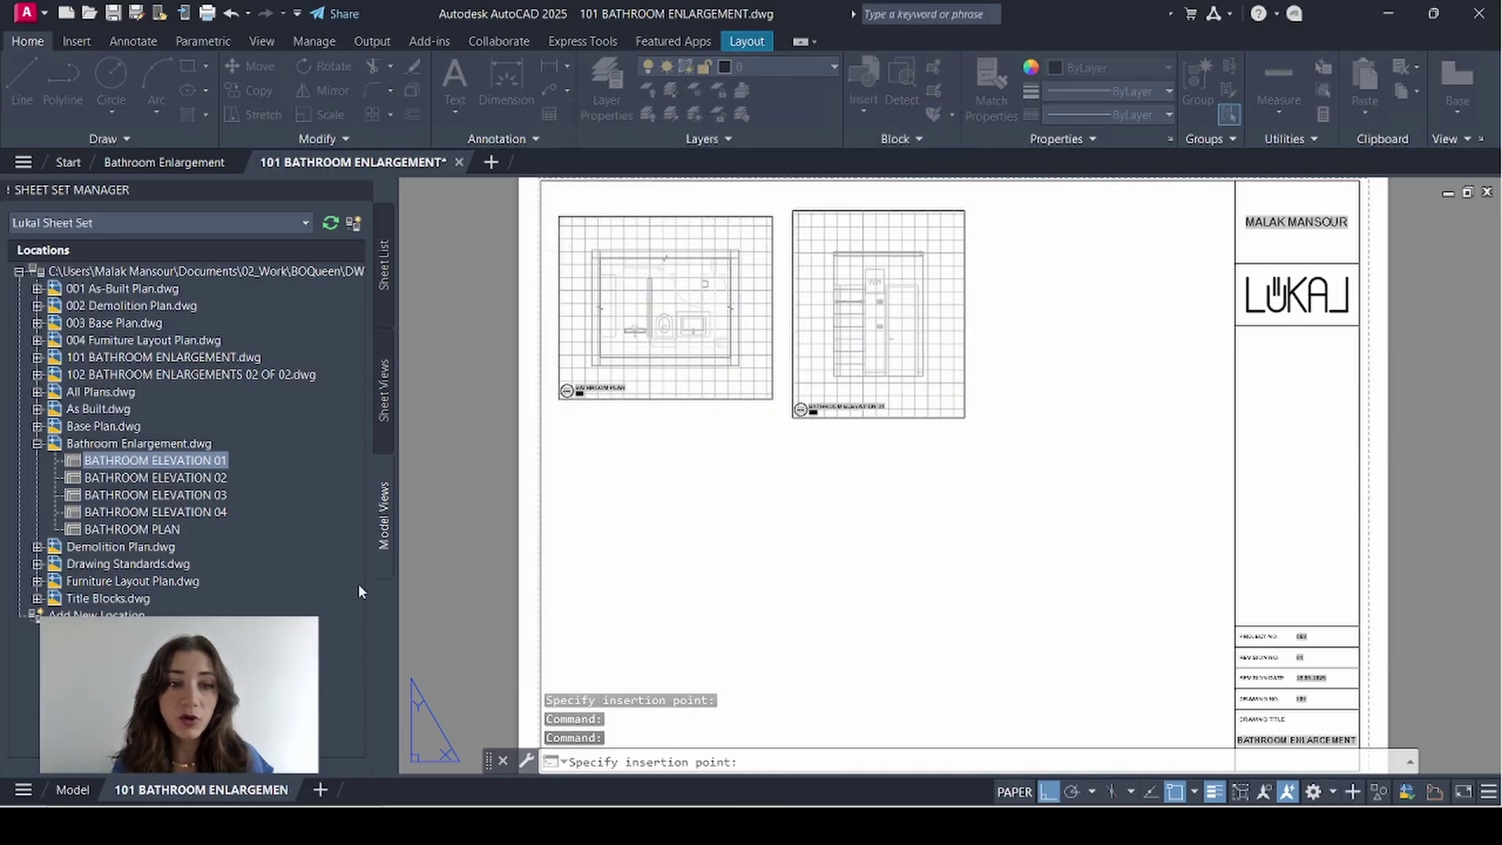
{"action": "left_click_drag", "start_coordinate": [154, 479], "coordinate": [1427, 382]}
{"action": "left_click", "coordinate": [1426, 382]}
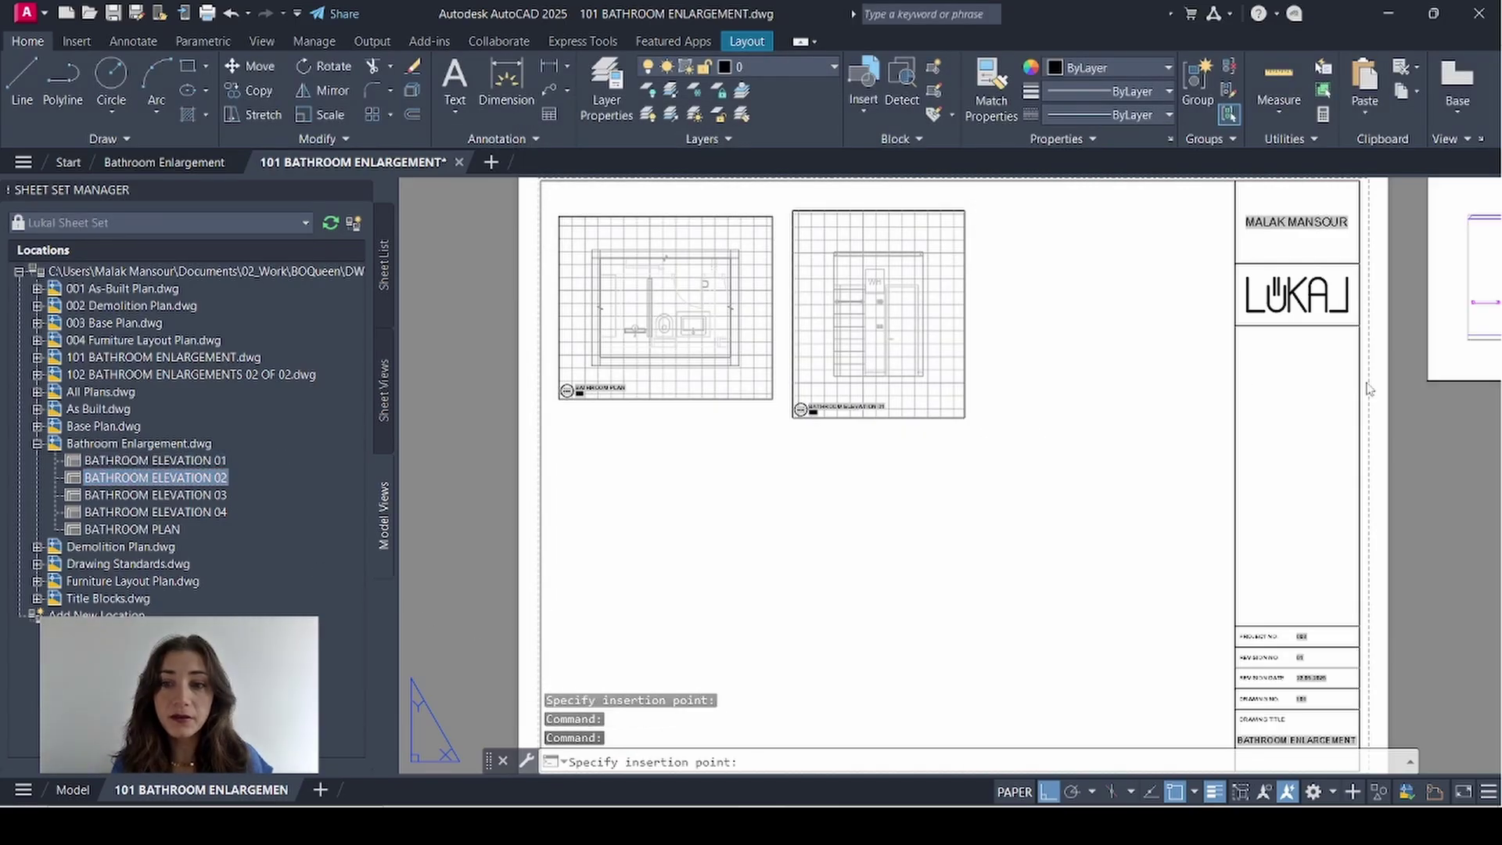
{"action": "left_click", "coordinate": [681, 640]}
{"action": "key", "text": "ctrl+z"}
Step: Place the BATHROOM ELEVATION 02 view to the right of elevation 01, keeping the default label attributes
{"action": "left_click_drag", "start_coordinate": [158, 482], "coordinate": [1021, 424]}
{"action": "left_click", "coordinate": [1023, 421]}
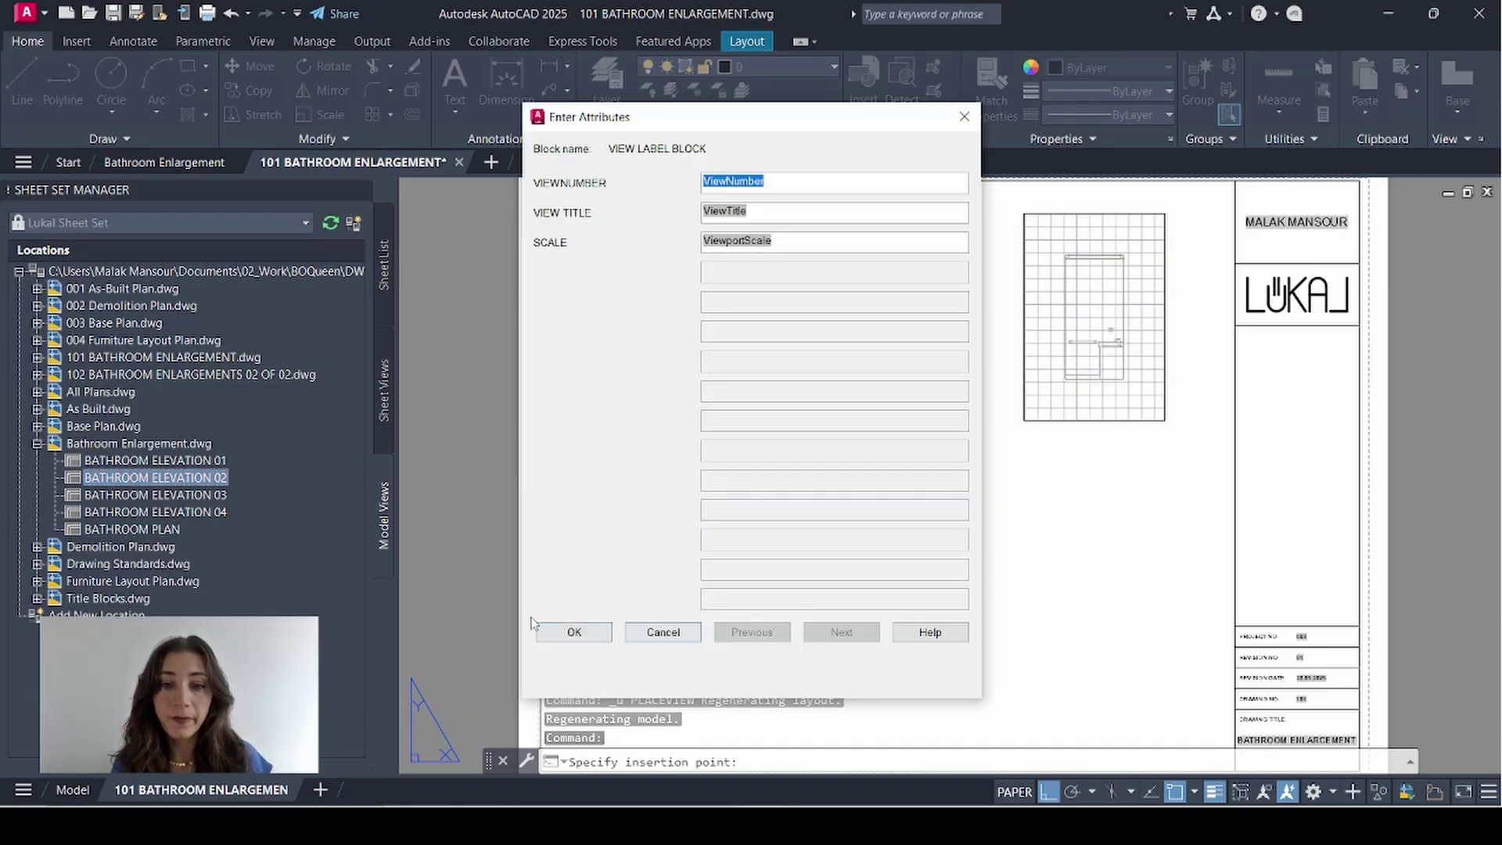
{"action": "left_click", "coordinate": [574, 632]}
Step: Place the BATHROOM ELEVATION 03 view below the bathroom plan on sheet 101, keeping the default label attributes
{"action": "left_click_drag", "start_coordinate": [163, 500], "coordinate": [728, 550]}
{"action": "scroll", "coordinate": [591, 441], "scroll_direction": "down", "scroll_amount": 2}
{"action": "scroll", "coordinate": [591, 609], "scroll_direction": "up", "scroll_amount": 2}
{"action": "left_click", "coordinate": [575, 612]}
{"action": "left_click", "coordinate": [574, 632]}
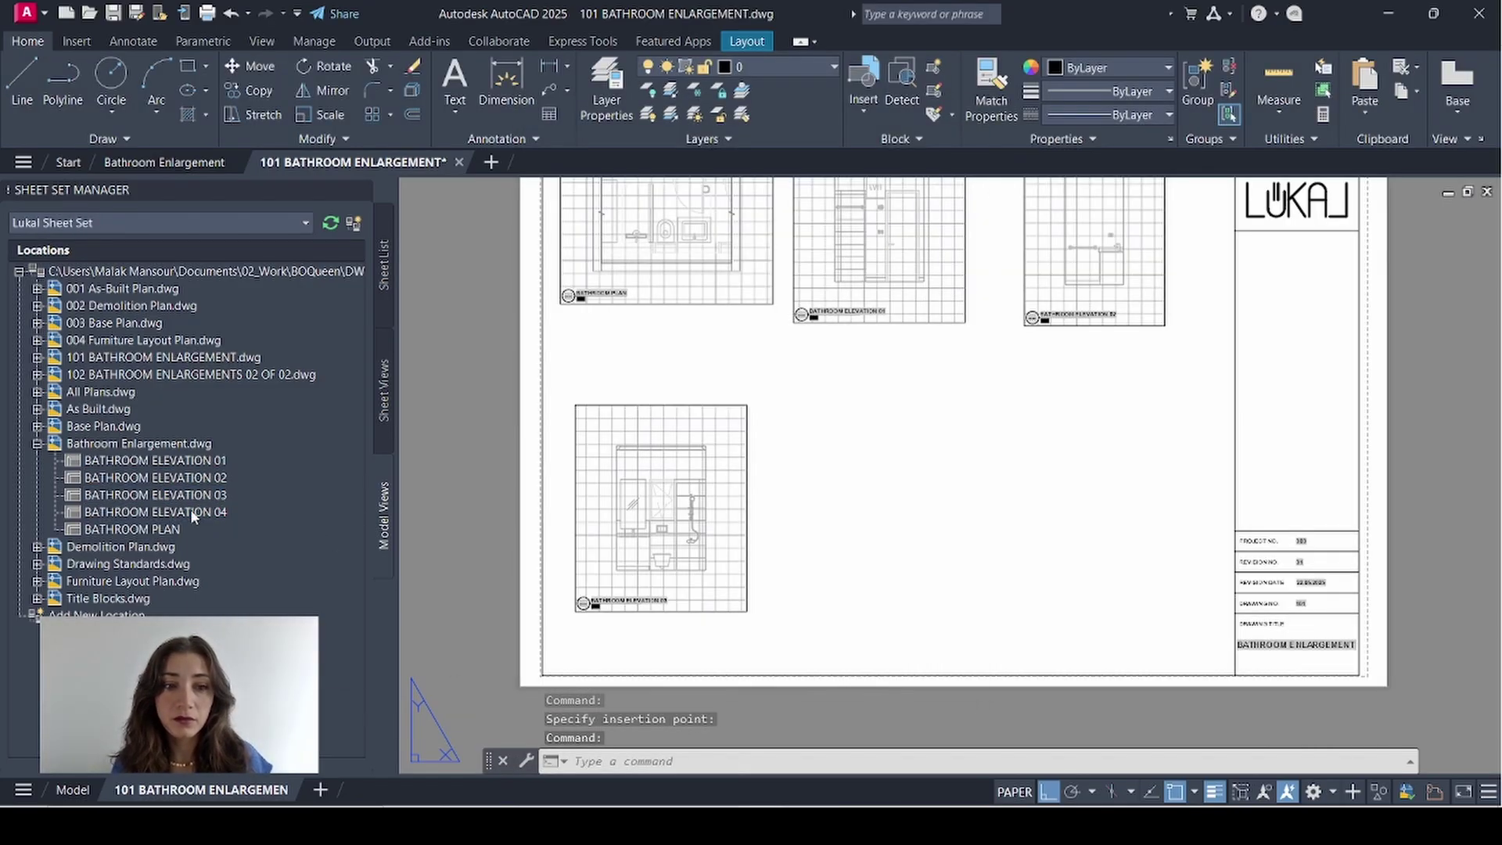
Step: Place the BATHROOM ELEVATION 04 view below elevation 02 on sheet 101, keeping the default label attributes
{"action": "left_click_drag", "start_coordinate": [191, 513], "coordinate": [988, 597]}
{"action": "left_click", "coordinate": [1018, 606]}
{"action": "left_click", "coordinate": [574, 631]}
{"action": "middle_click_drag", "start_coordinate": [939, 446], "coordinate": [889, 498]}
{"action": "left_click", "coordinate": [1154, 306]}
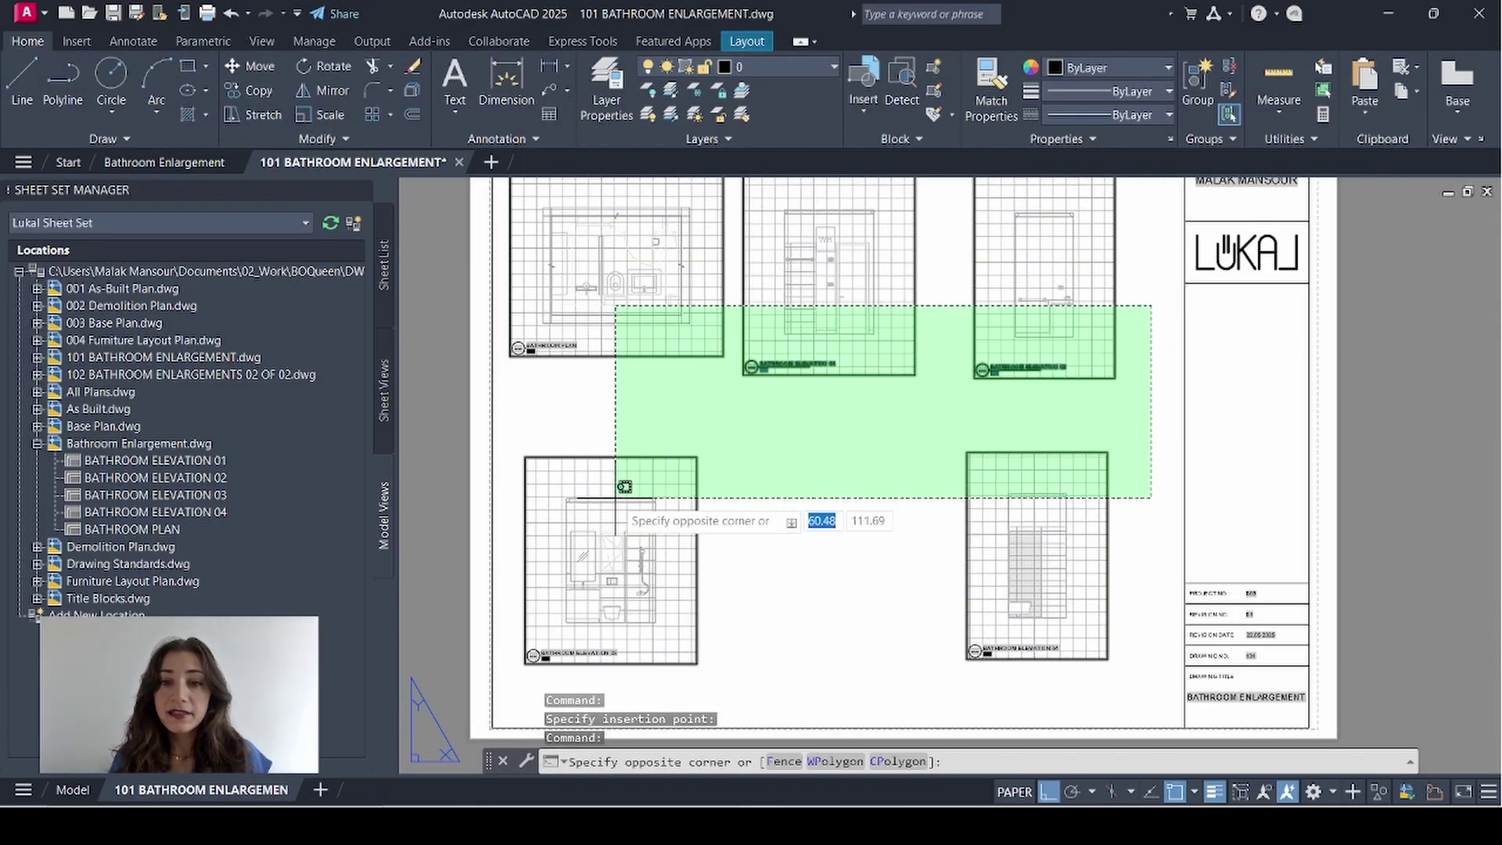
{"action": "left_click", "coordinate": [613, 500]}
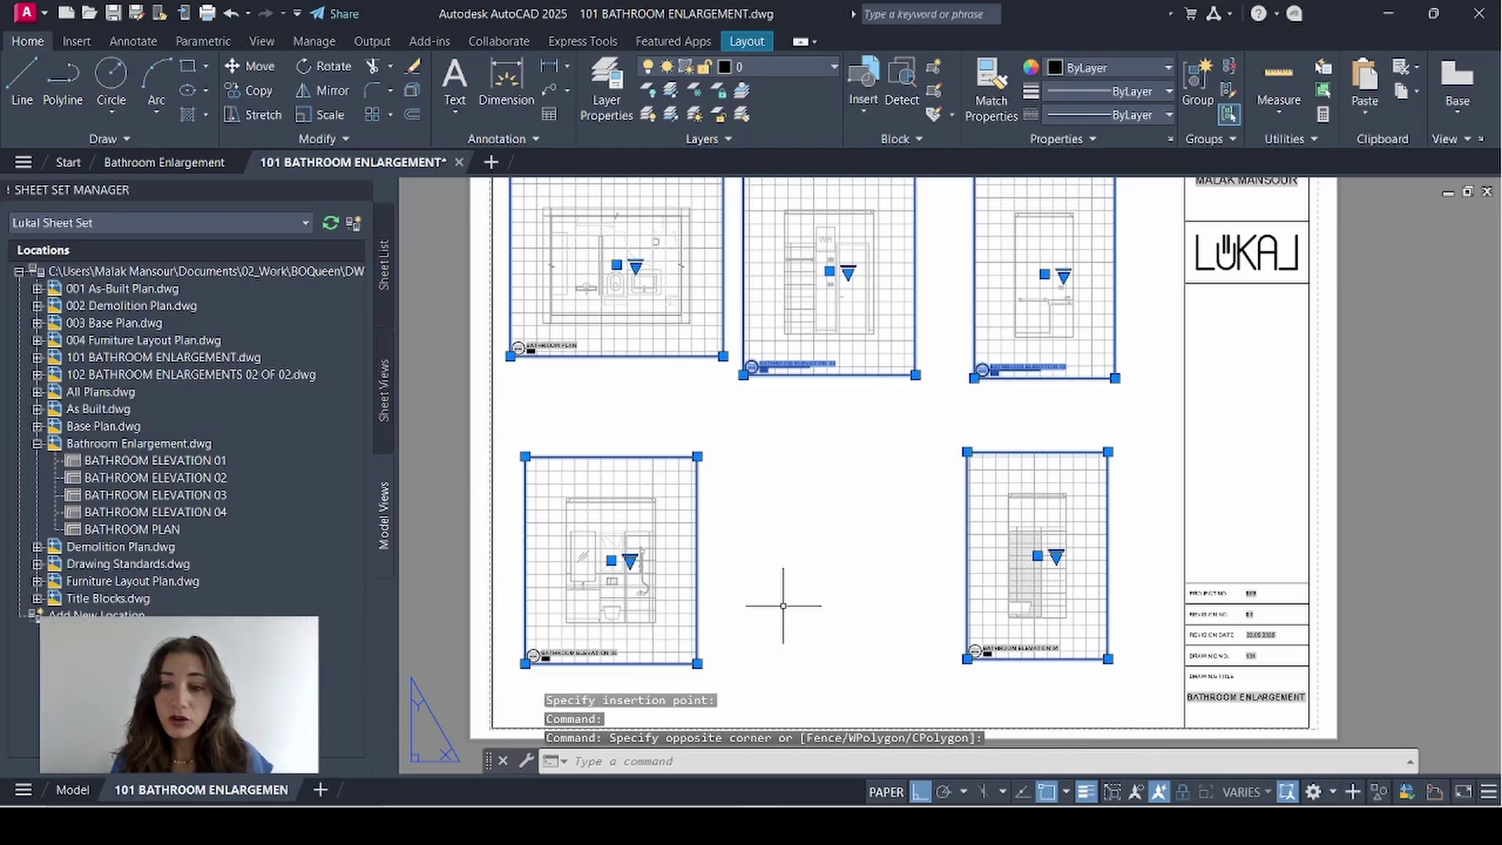
{"action": "key", "text": "Escape"}
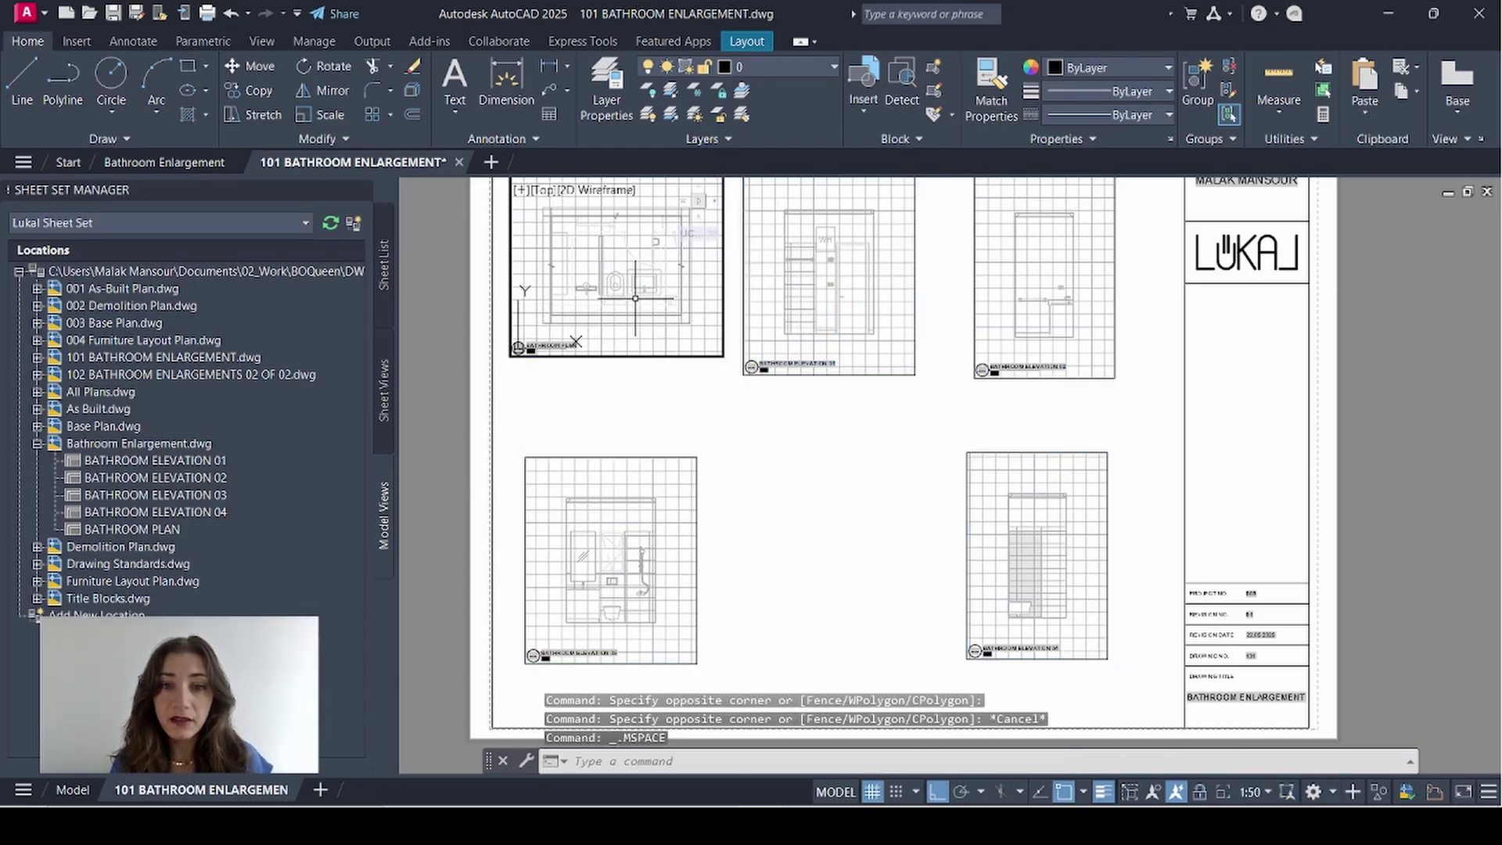
Step: Turn off the grid in the plan viewport and all four elevation viewports, and return to paper space
{"action": "left_click", "coordinate": [885, 792]}
{"action": "left_click", "coordinate": [778, 268]}
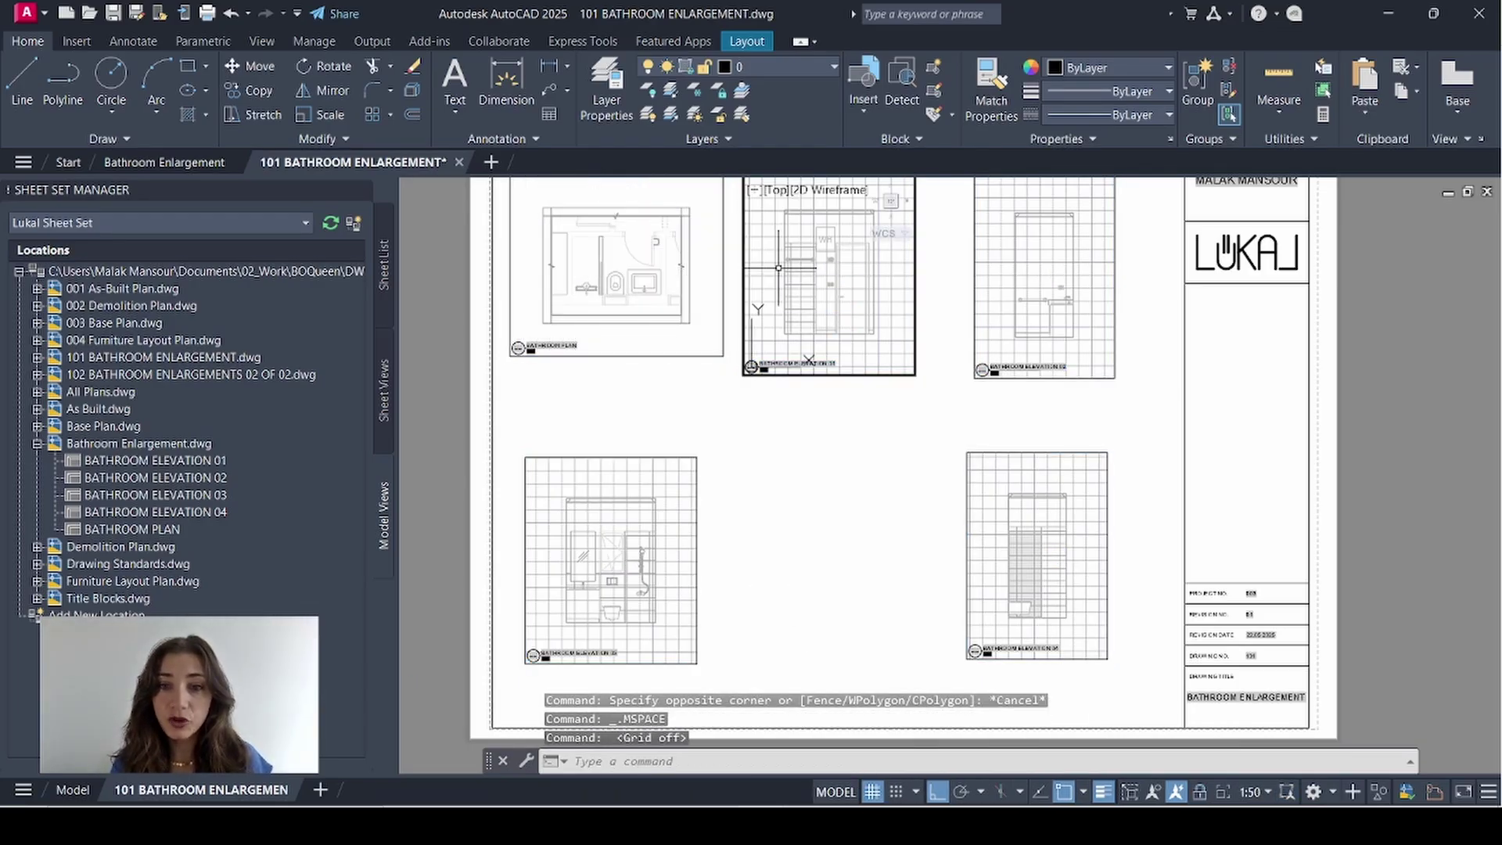
{"action": "left_click", "coordinate": [874, 792]}
{"action": "left_click", "coordinate": [998, 311]}
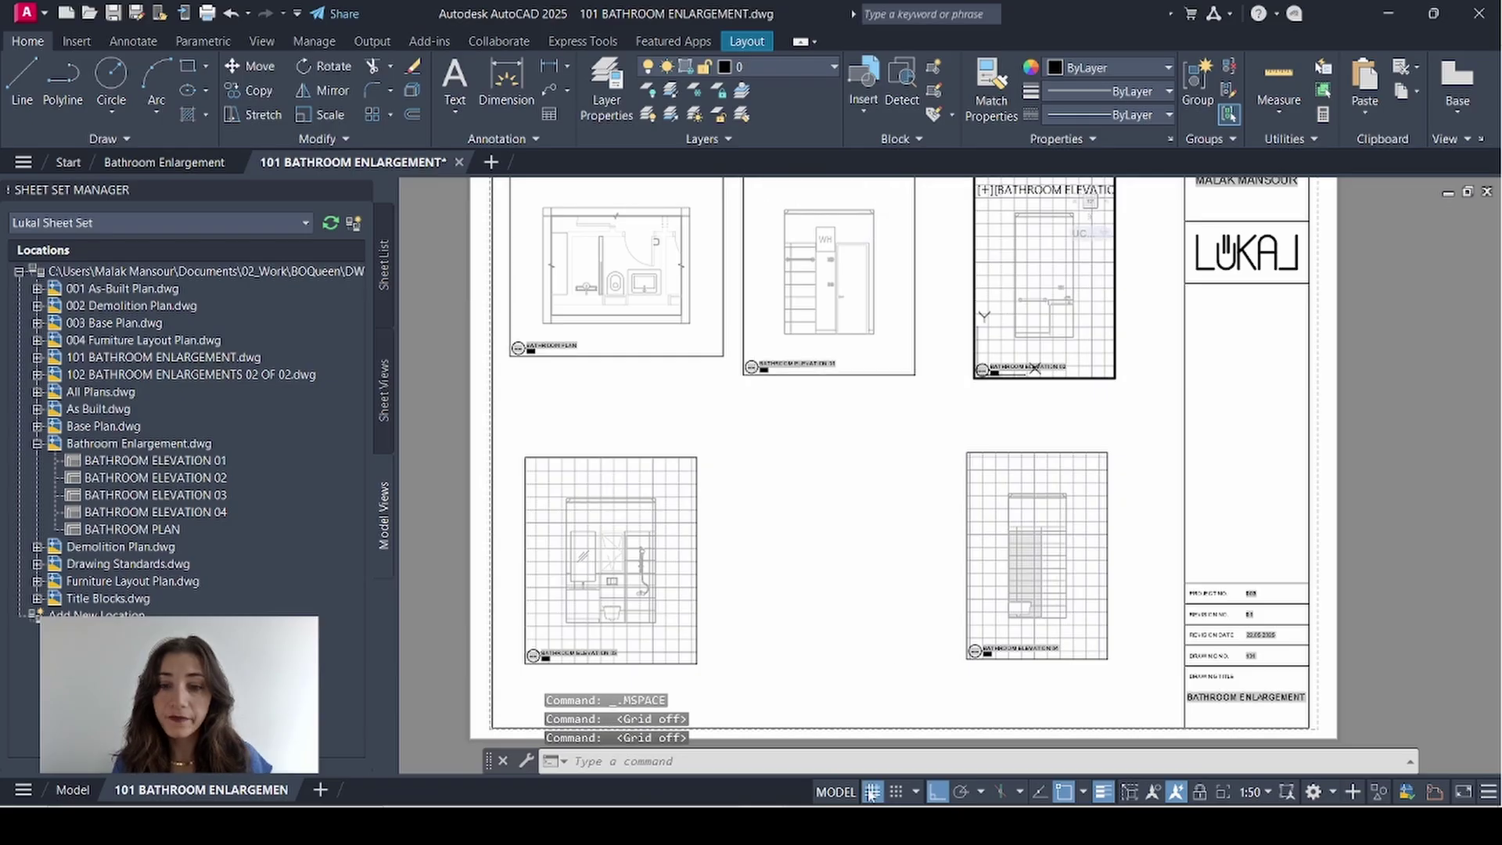
{"action": "left_click", "coordinate": [872, 791]}
{"action": "left_click", "coordinate": [665, 618]}
{"action": "left_click", "coordinate": [873, 792]}
{"action": "left_click", "coordinate": [989, 626]}
{"action": "left_click", "coordinate": [872, 792]}
{"action": "double_click", "coordinate": [936, 610]}
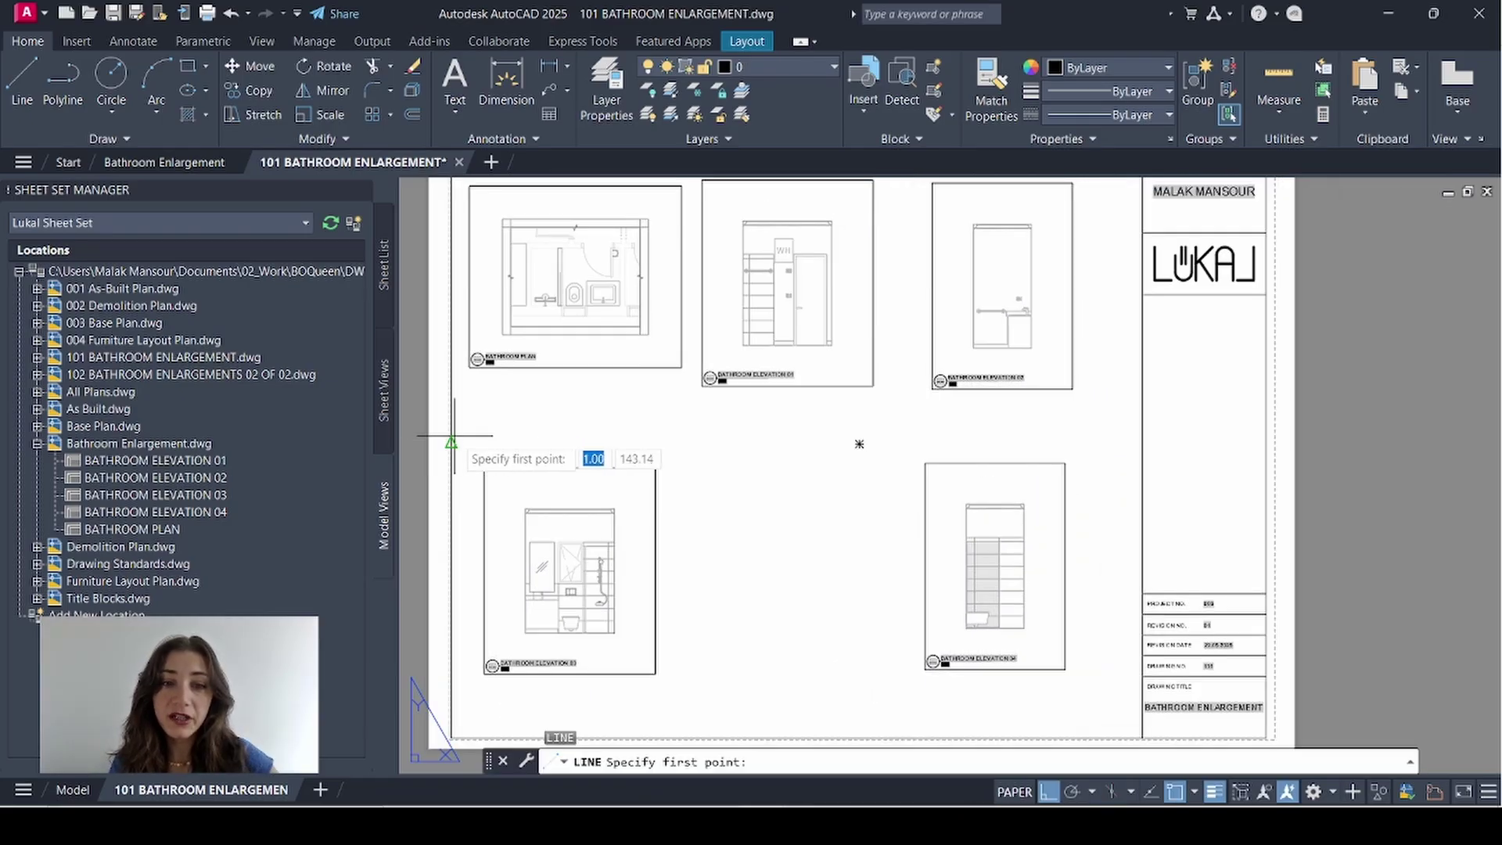
Step: Draw a horizontal guide line across the sheet's mid-height and position vertical guides that split the drawing area into three columns
{"action": "left_click", "coordinate": [451, 445]}
{"action": "left_click", "coordinate": [1143, 445]}
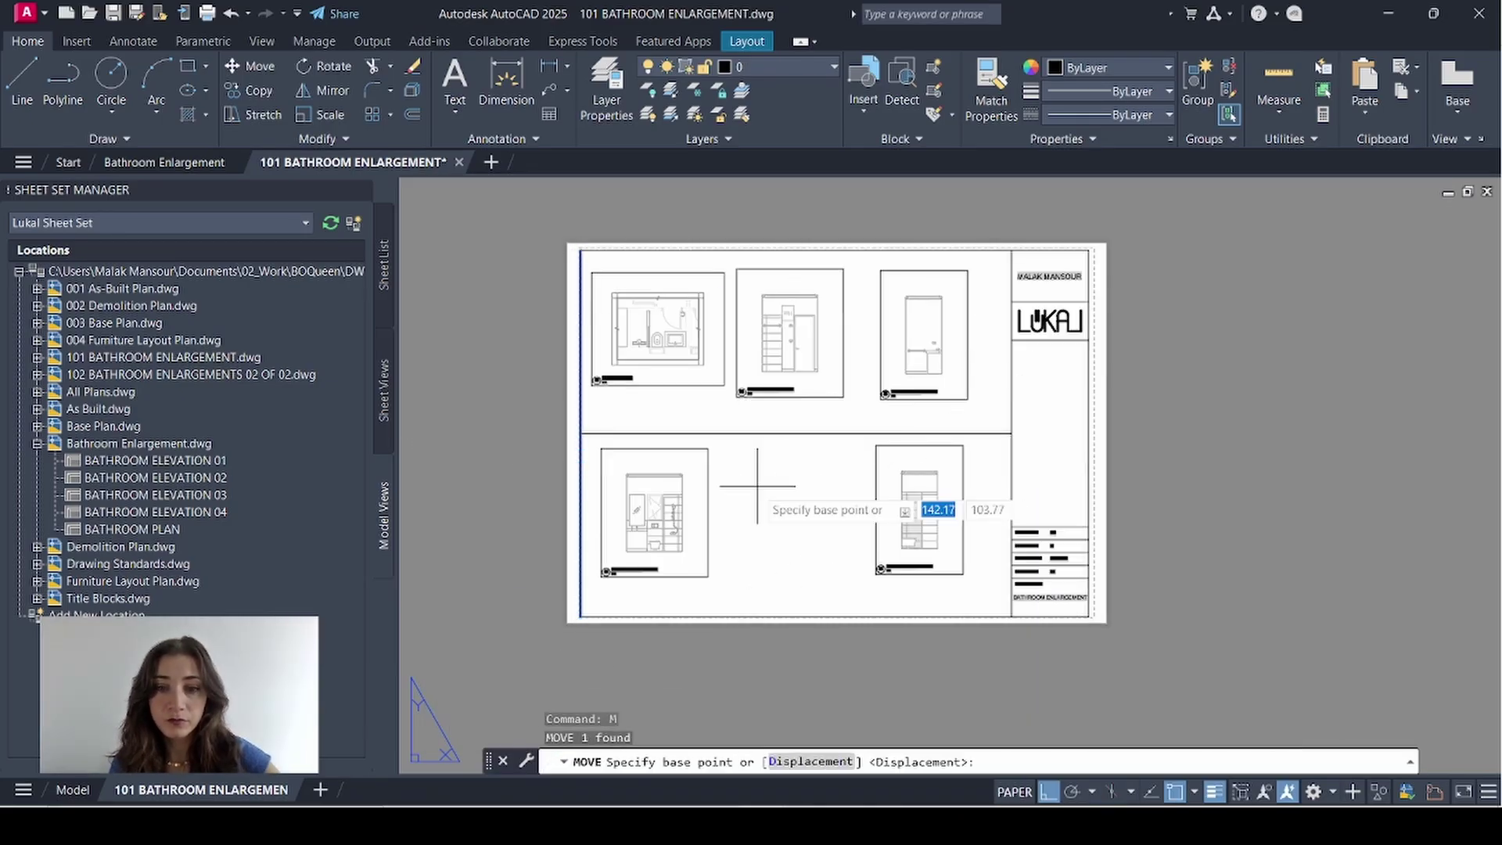
{"action": "left_click", "coordinate": [764, 479]}
{"action": "left_click", "coordinate": [906, 480]}
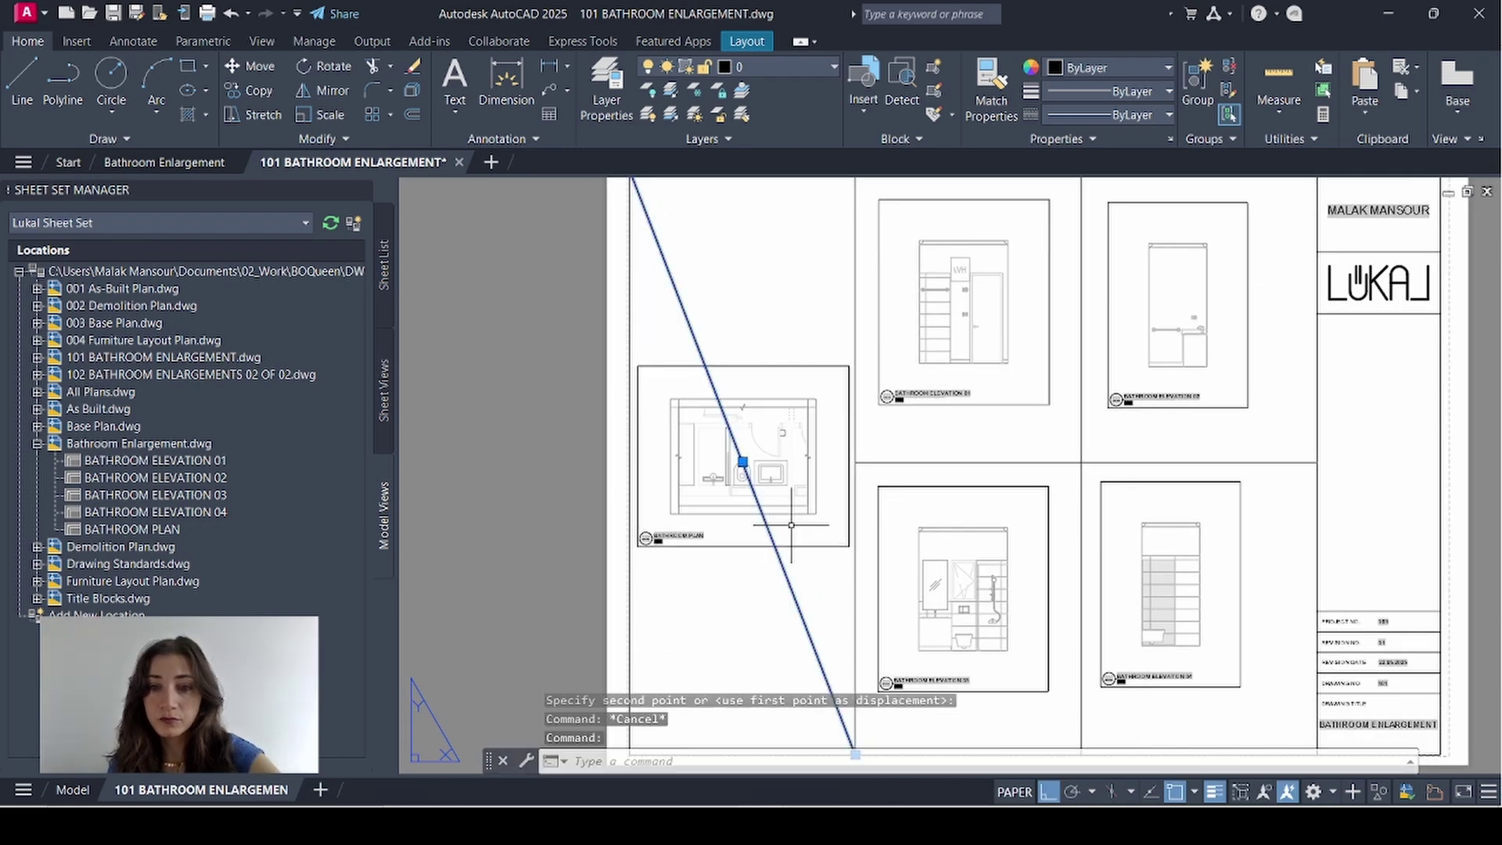
Step: Move the plan to the middle of the left column and elevation 03 below elevation 01, with diagonal guides across the four elevation cells
{"action": "left_click", "coordinate": [736, 524]}
{"action": "left_click", "coordinate": [961, 235]}
{"action": "left_click", "coordinate": [1197, 525]}
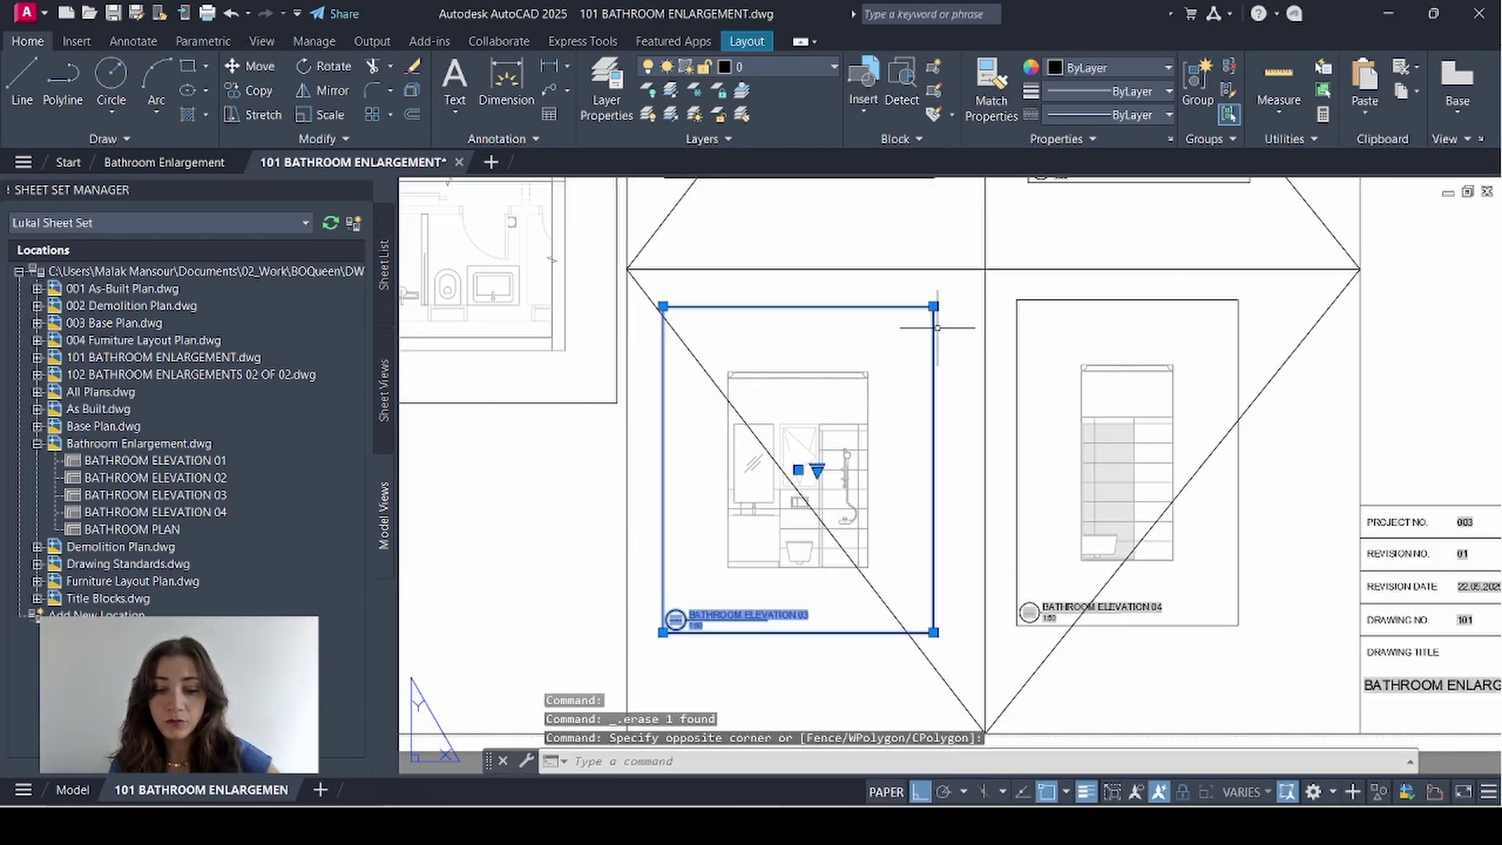
Step: Move the viewports of elevations 03, 04 and 01 with their labels towards the diagonal midpoints of their guide cells
{"action": "left_click", "coordinate": [1066, 486]}
{"action": "scroll", "coordinate": [1067, 486], "scroll_direction": "up", "scroll_amount": 3}
{"action": "key", "text": "m"}
{"action": "key", "text": "Return"}
{"action": "left_click", "coordinate": [849, 380]}
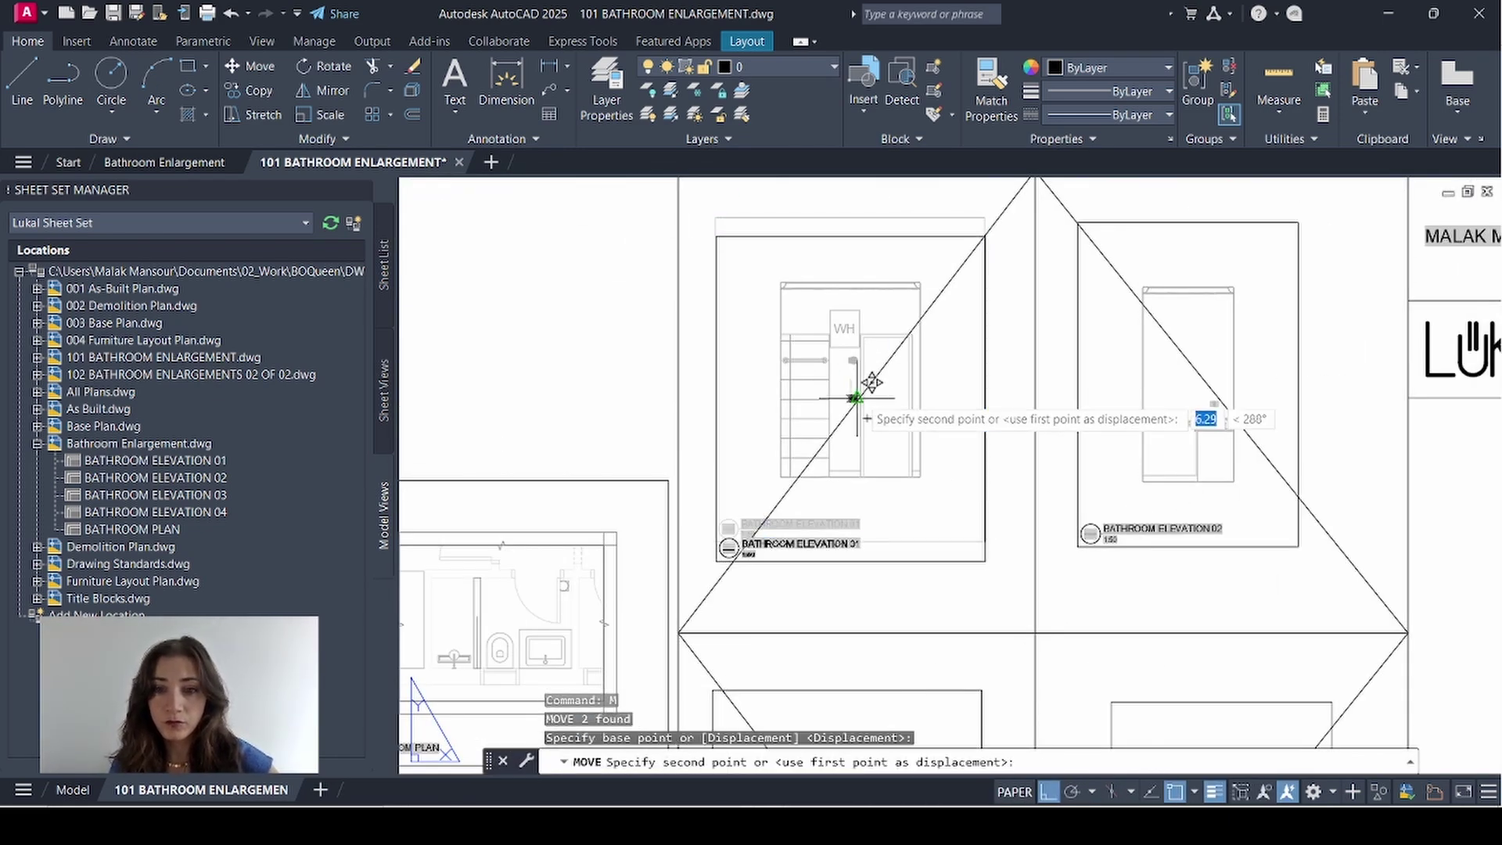
{"action": "left_click", "coordinate": [858, 403]}
Step: Move the elevation 02 viewport and its label so it is centred on the diagonal midpoint of its guide cell
{"action": "middle_click_drag", "start_coordinate": [1079, 214], "coordinate": [922, 302]}
{"action": "key", "text": "m"}
{"action": "key", "text": "Return"}
{"action": "left_click", "coordinate": [1033, 474]}
{"action": "left_click", "coordinate": [1068, 490]}
Step: Move the elevation 01 viewport and its label onto the diagonal midpoint of its guide cell, and delete the diagonal guides
{"action": "left_click", "coordinate": [906, 290]}
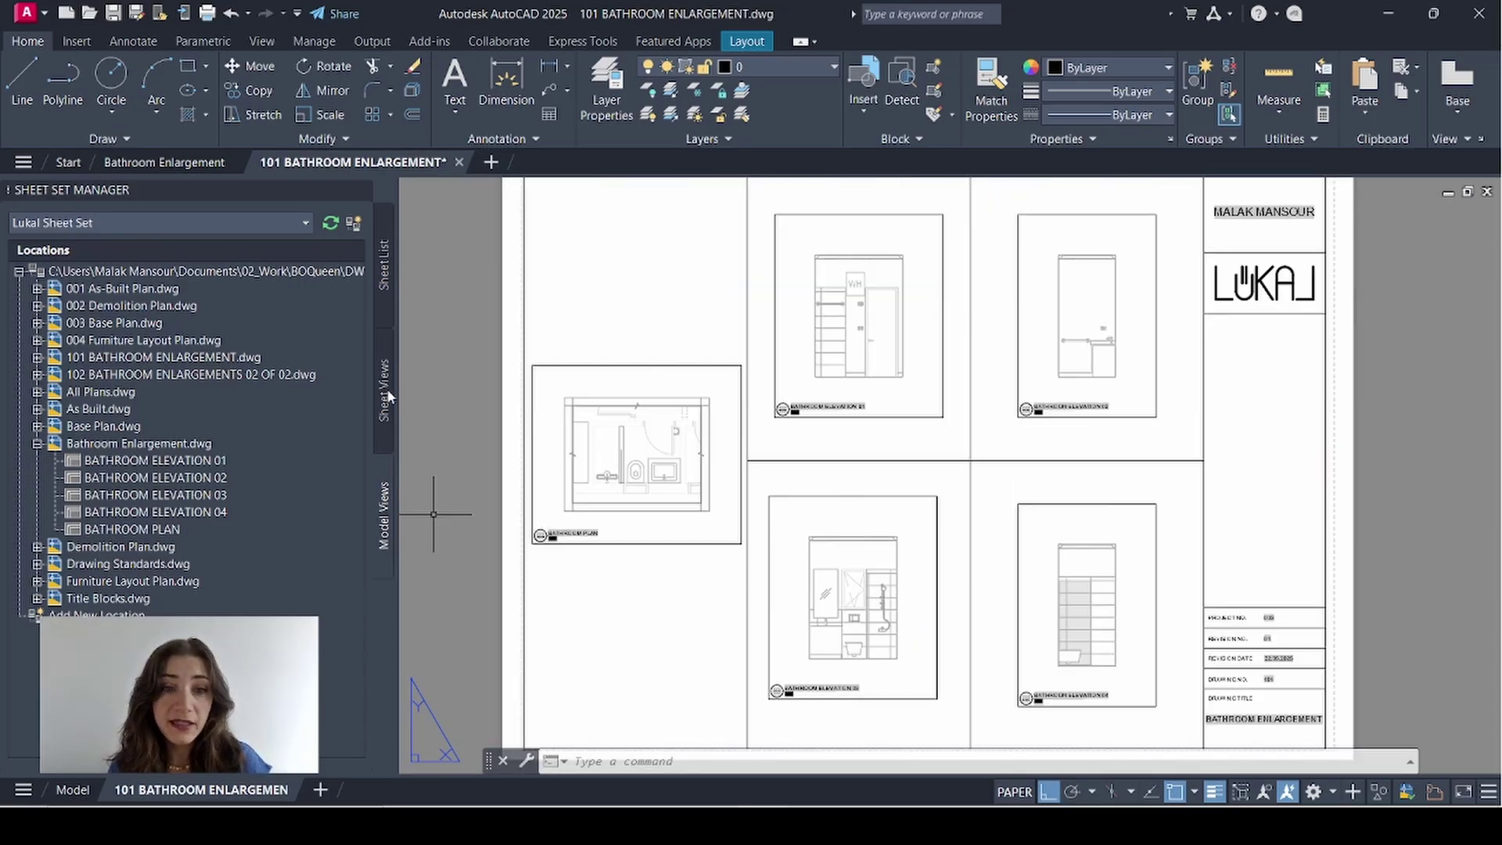
Step: Show the set's sheet views and number the BATHROOM PLAN view of sheet 101 as 01
{"action": "left_click", "coordinate": [388, 396]}
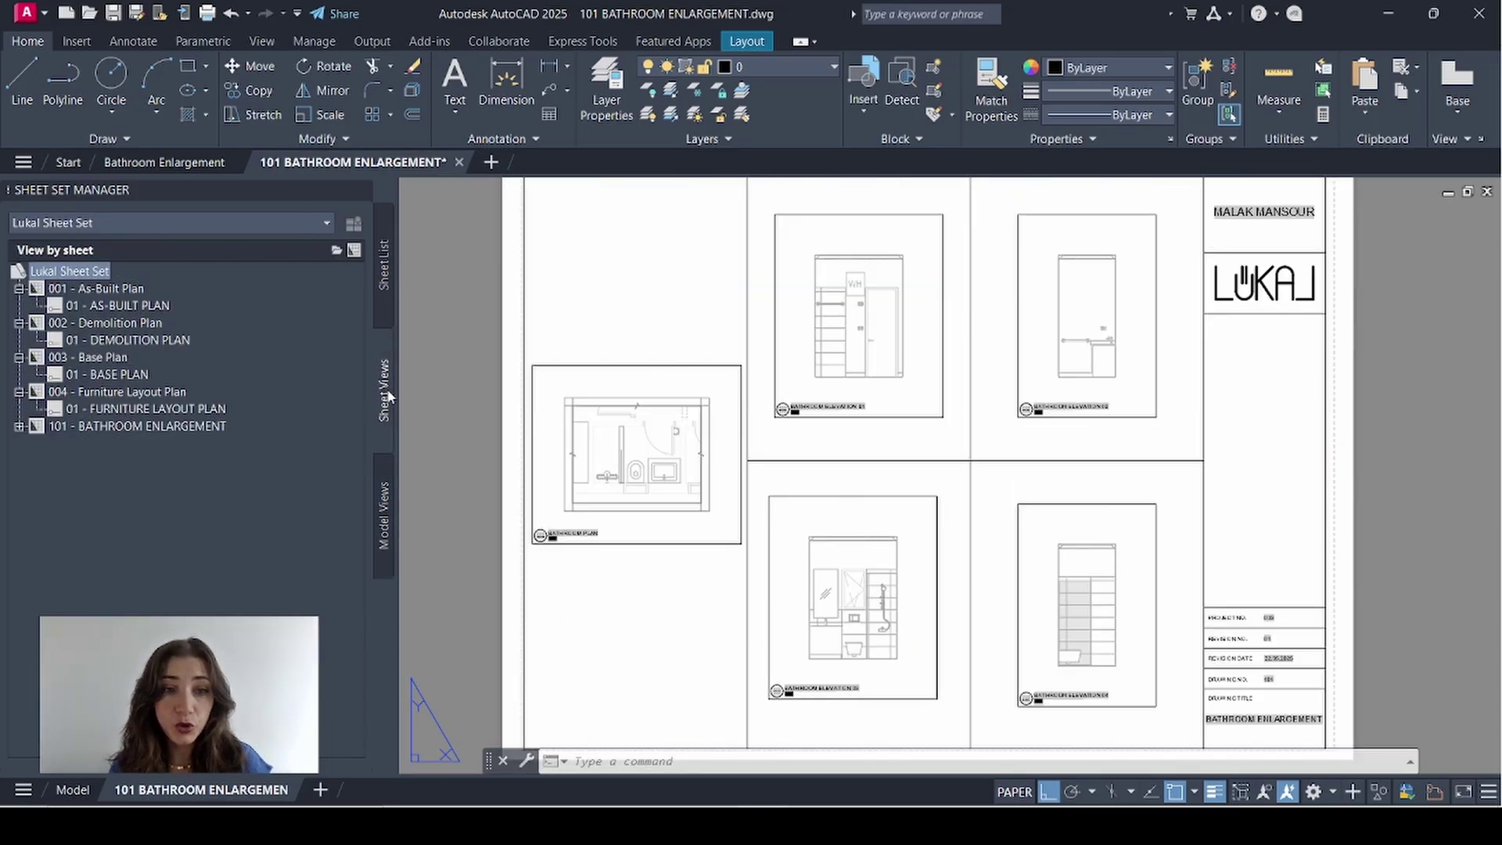
{"action": "left_click", "coordinate": [19, 428]}
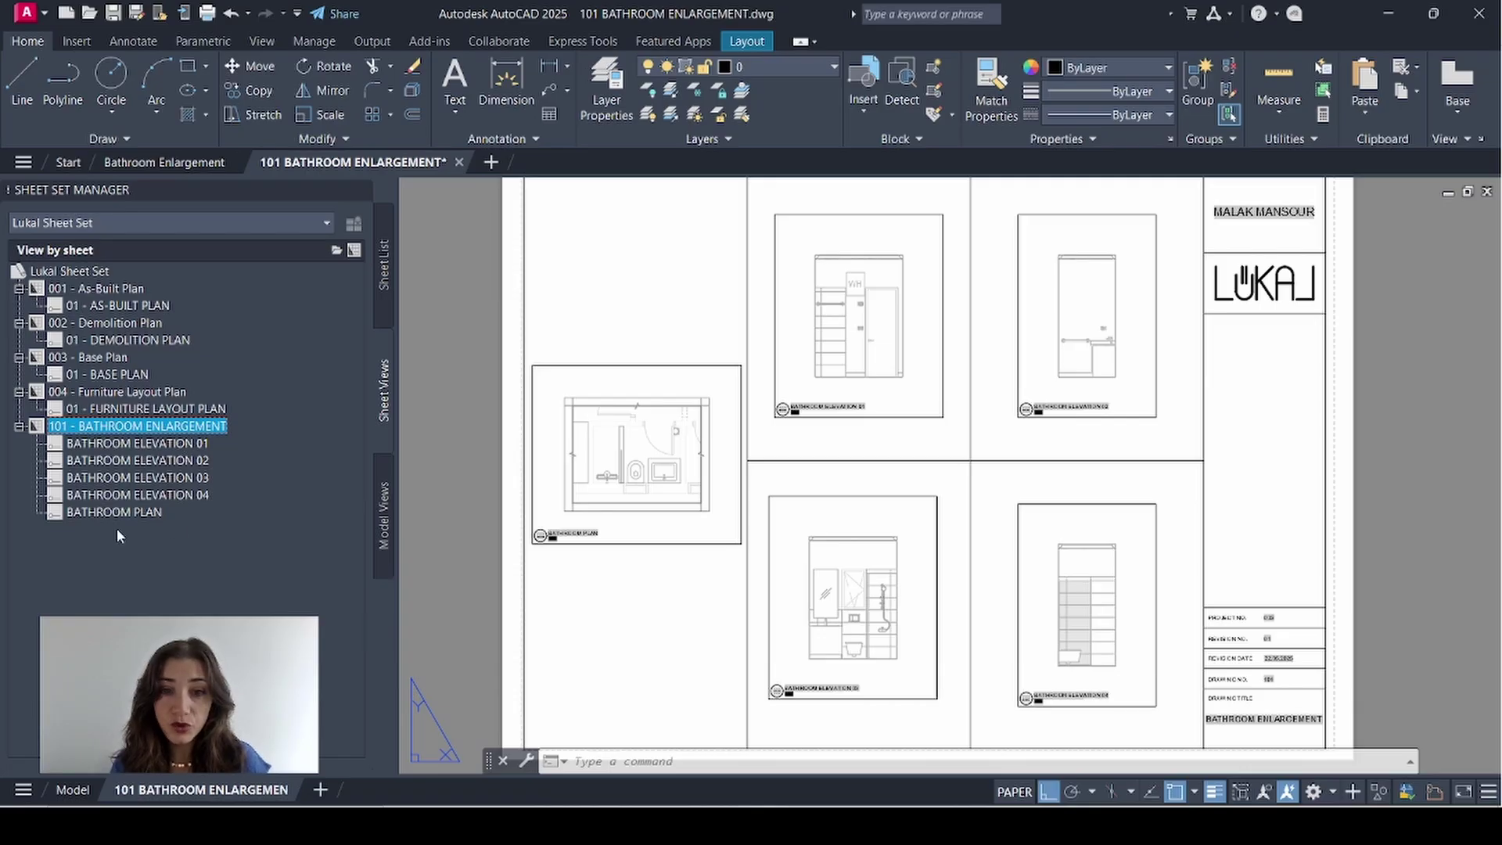
{"action": "right_click", "coordinate": [116, 514]}
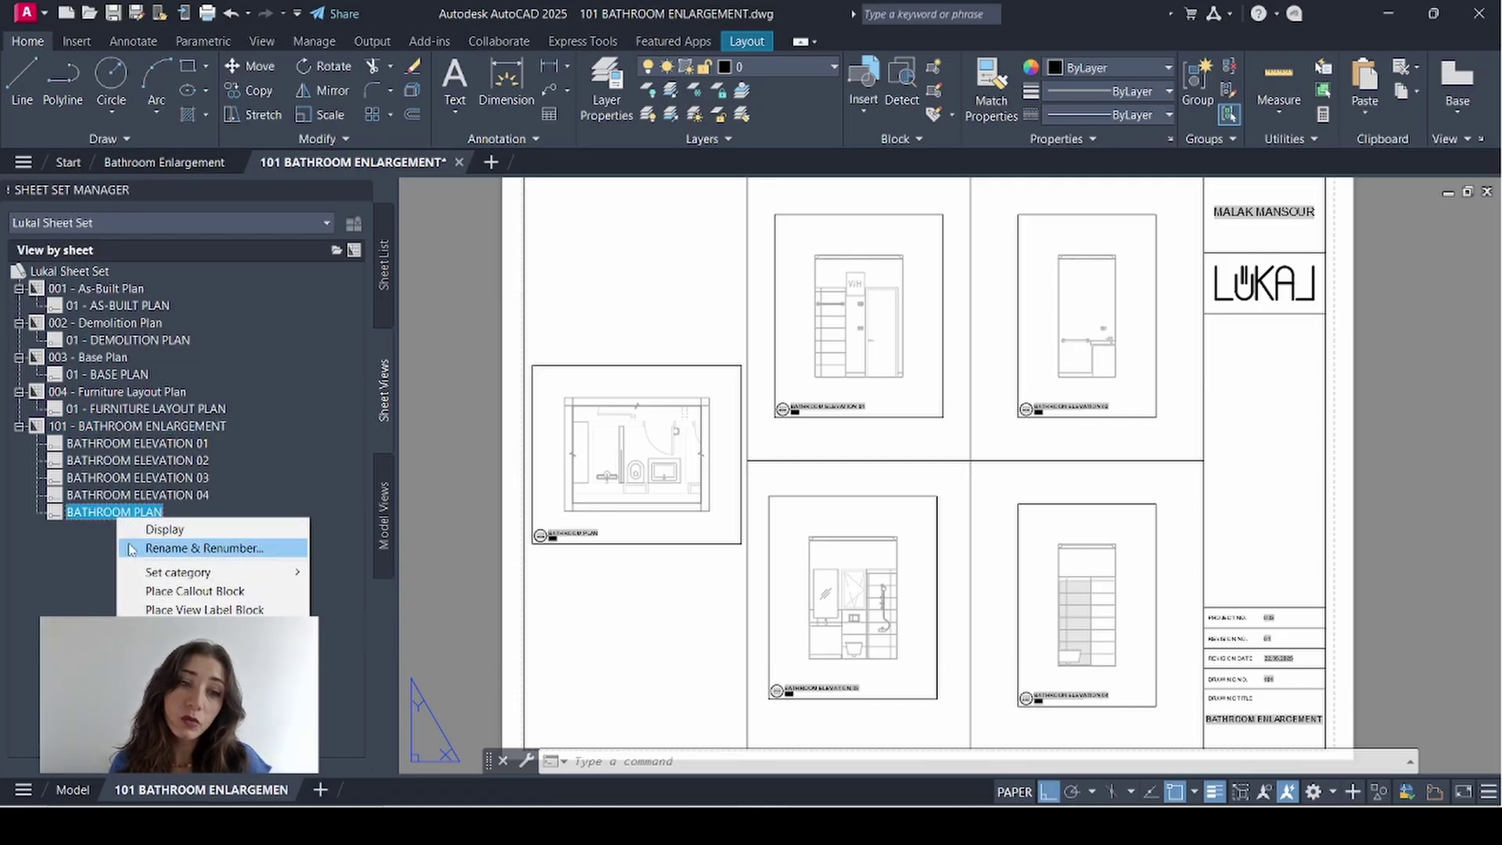
{"action": "left_click", "coordinate": [131, 550]}
{"action": "type", "text": "01"}
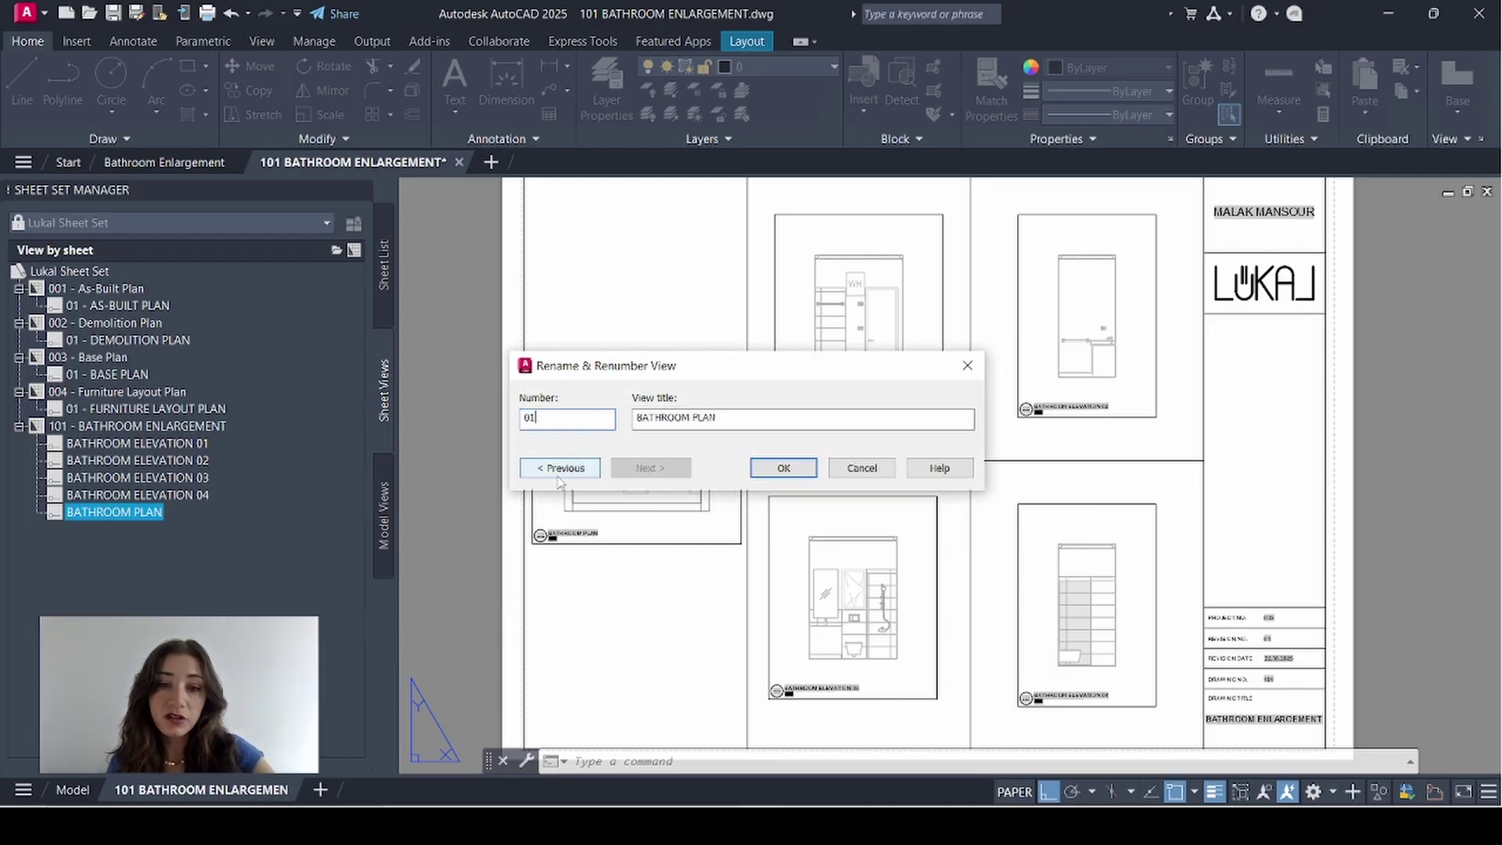
{"action": "left_click", "coordinate": [783, 468]}
Step: Number the views BATHROOM ELEVATION 01, 02, 03 and 04 of sheet 101 as 02, 03, 04 and 05
{"action": "right_click", "coordinate": [112, 460]}
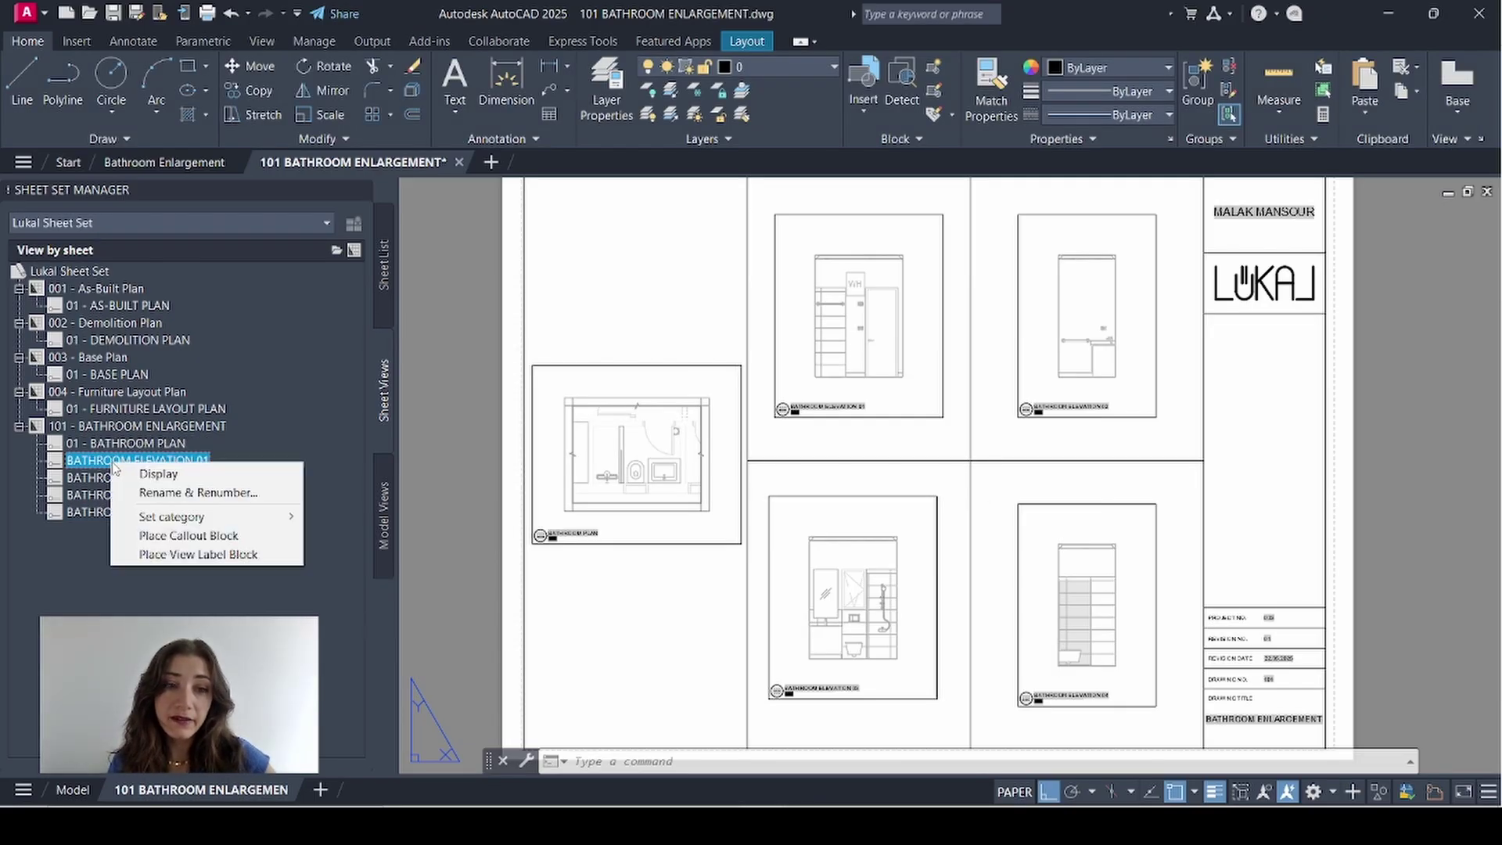
{"action": "left_click", "coordinate": [202, 492]}
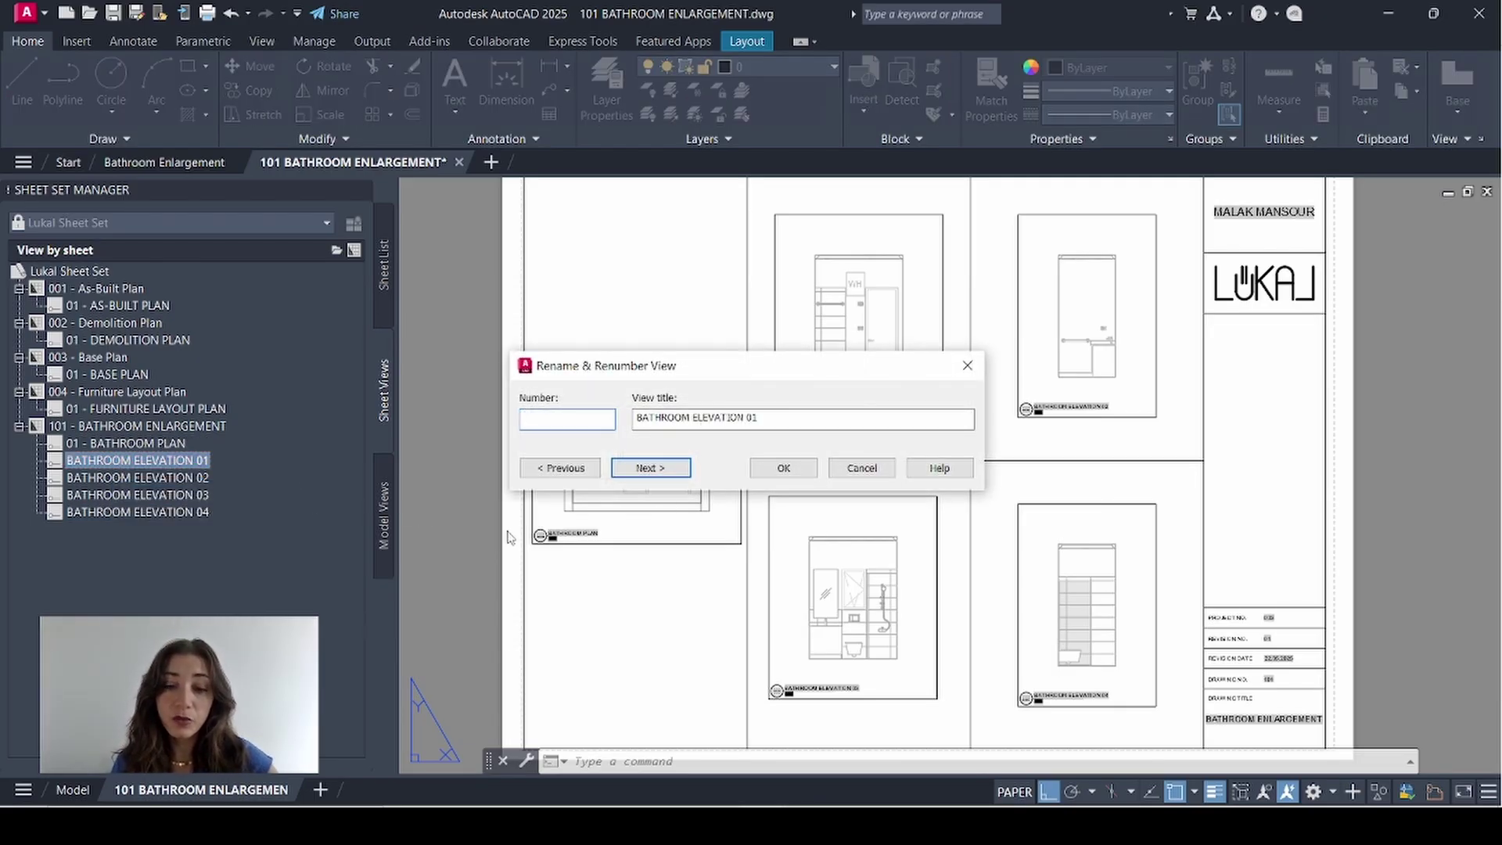
{"action": "key", "text": "Return"}
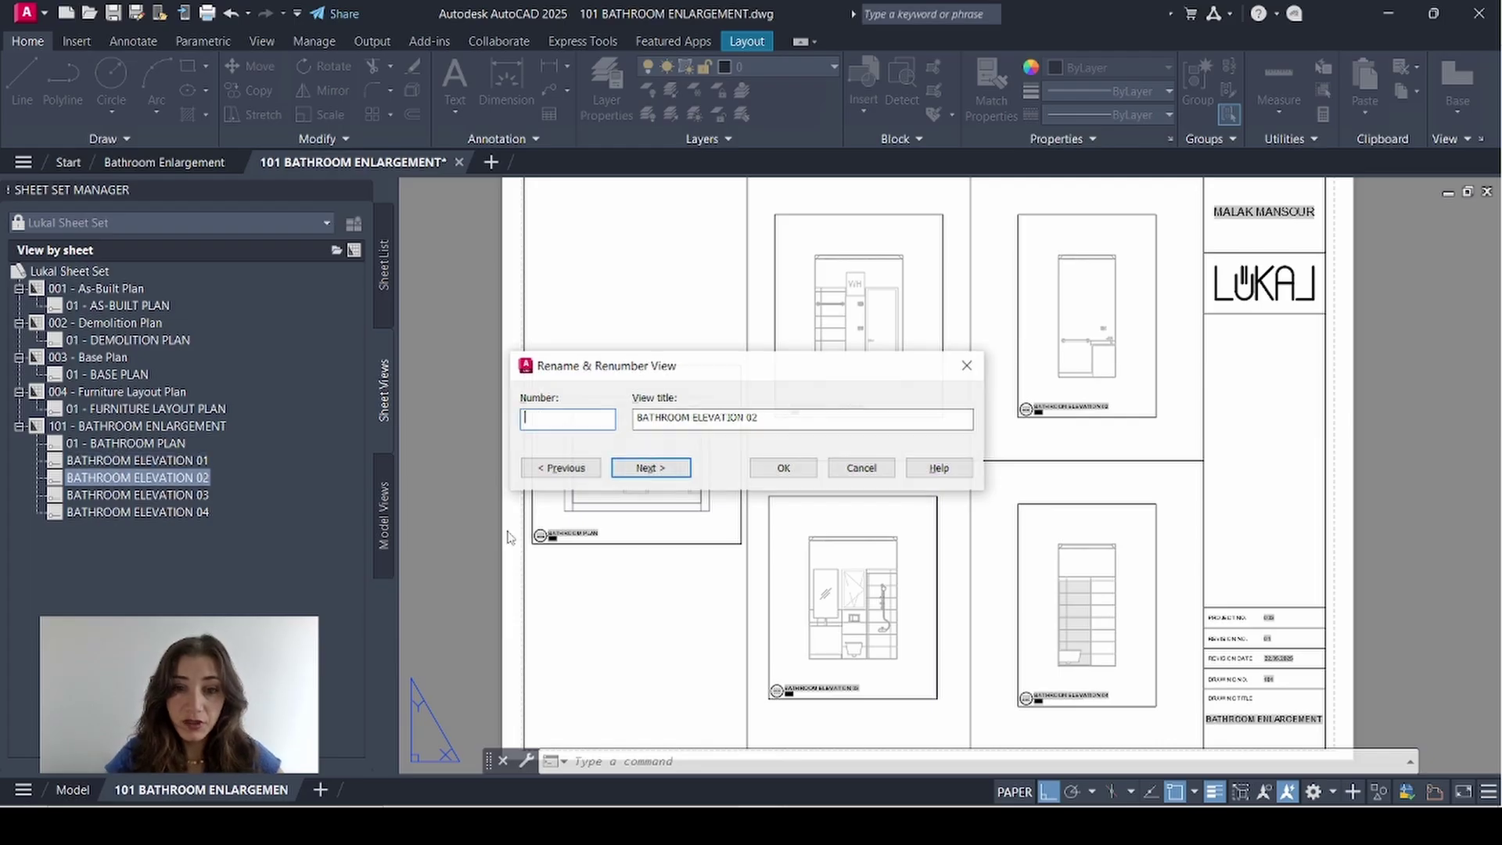
{"action": "type", "text": "03"}
{"action": "key", "text": "Return"}
{"action": "type", "text": "0"}
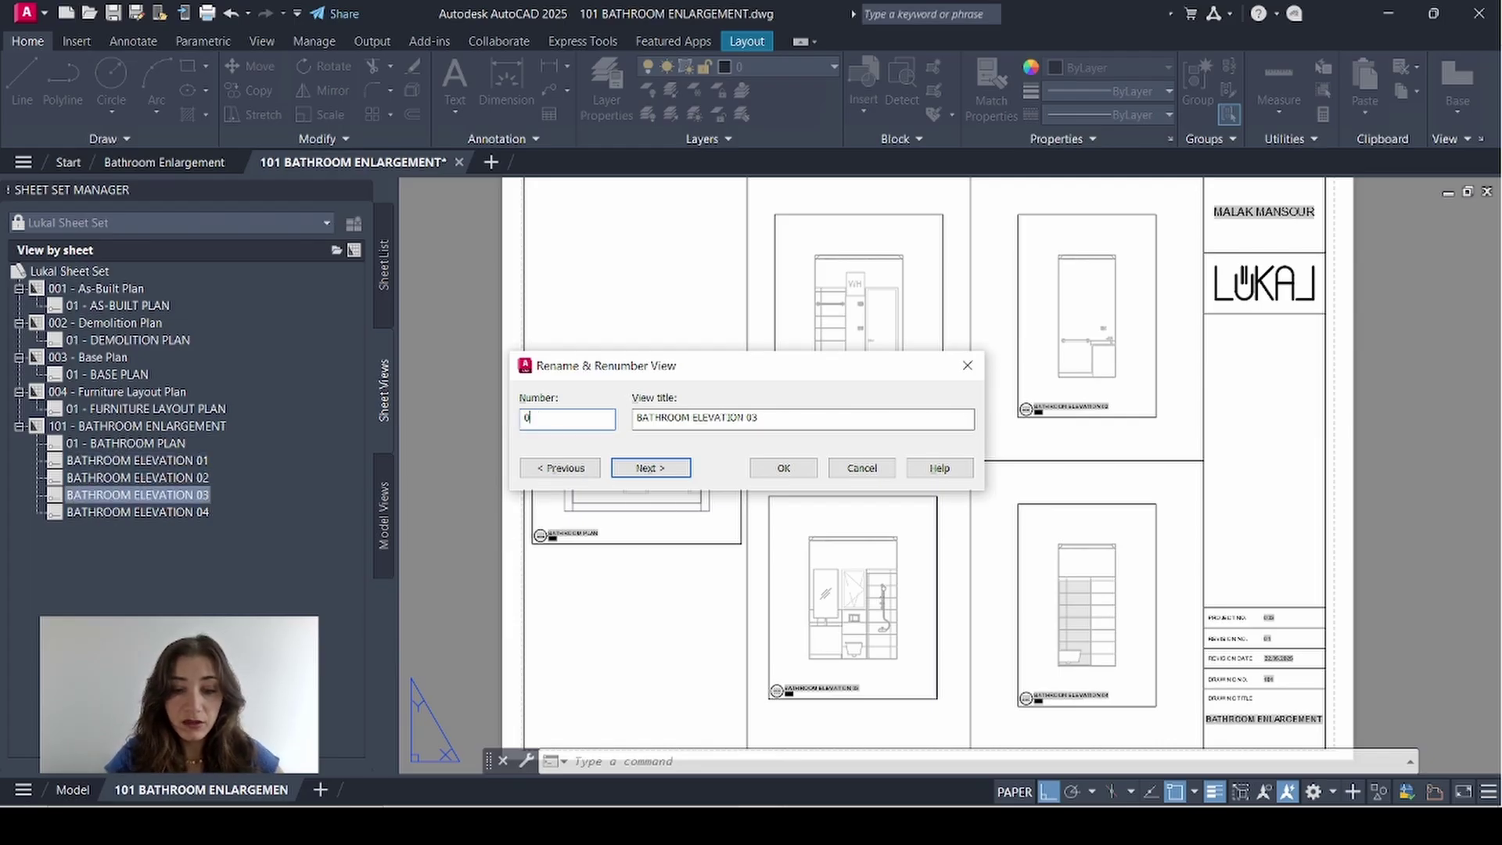
{"action": "type", "text": "4"}
{"action": "key", "text": "Return"}
{"action": "type", "text": "0"}
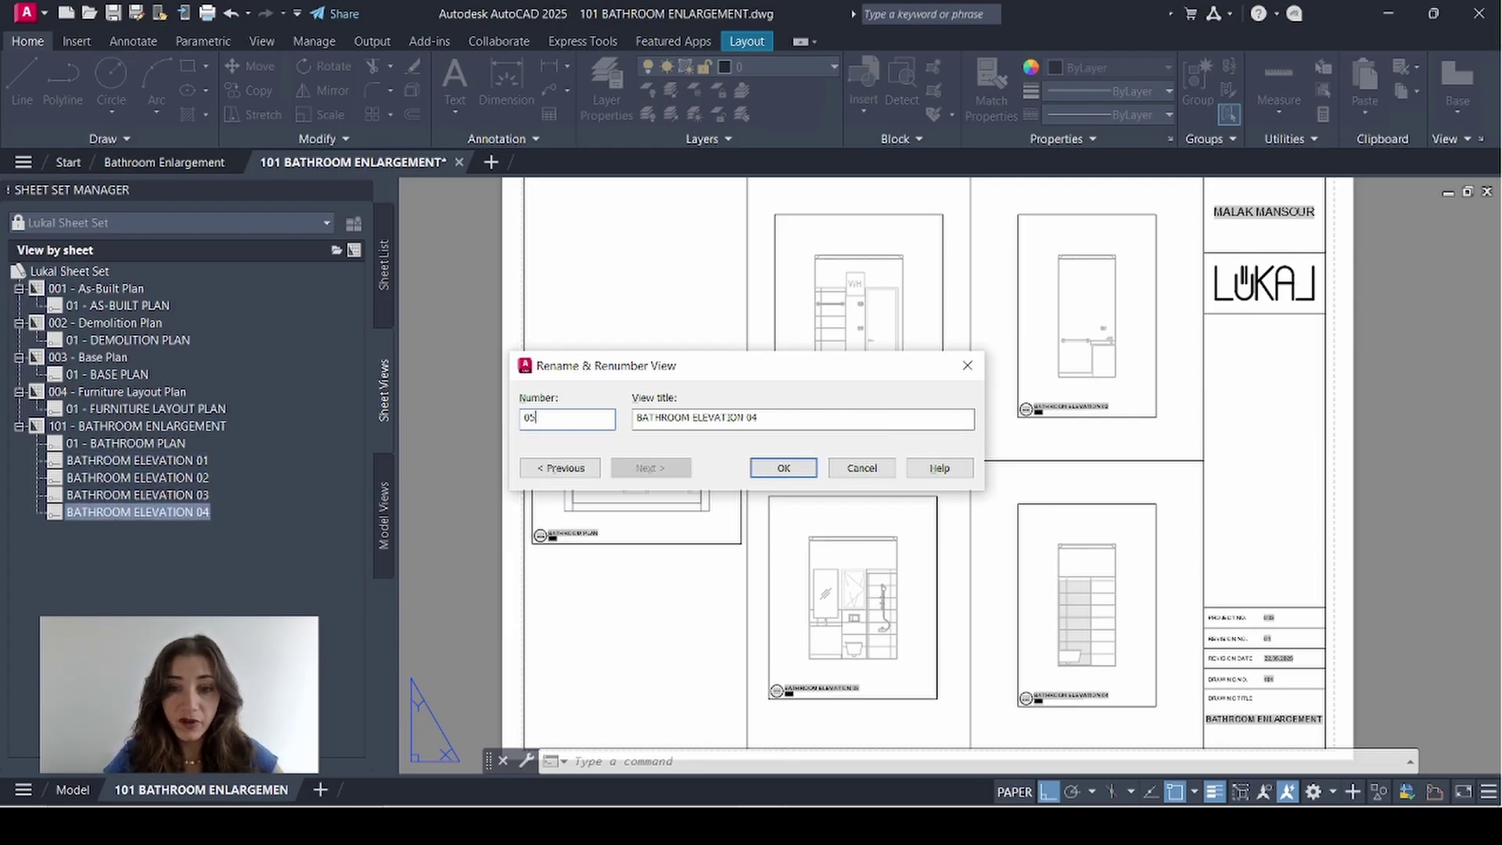
{"action": "key", "text": "Return"}
Step: Regenerate the layout to update its fields and inspect the view numbers in the plan and elevation labels
{"action": "type", "text": "R"}
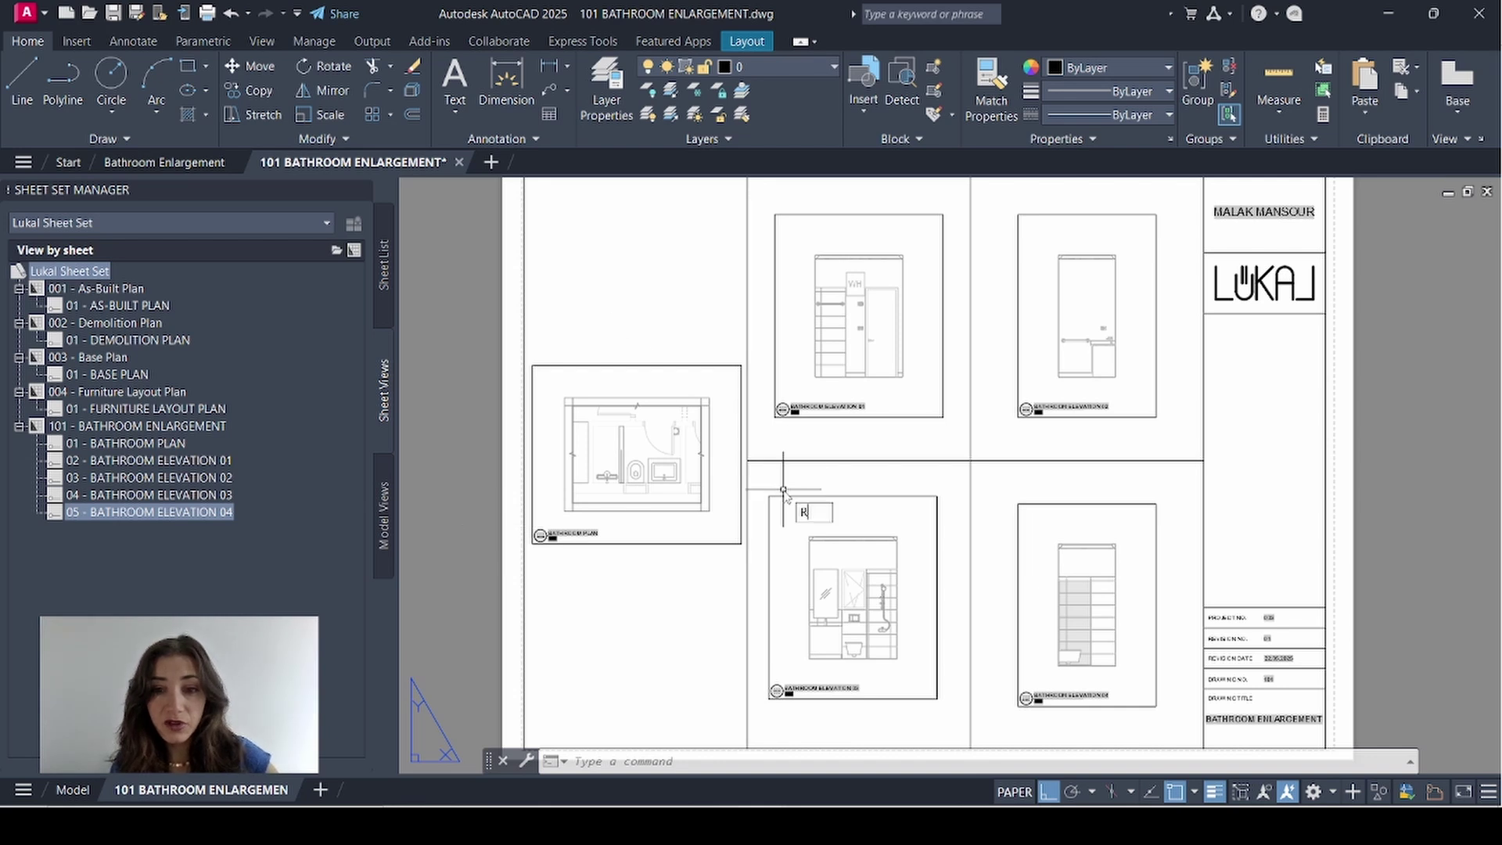
{"action": "type", "text": "E"}
{"action": "key", "text": "Return"}
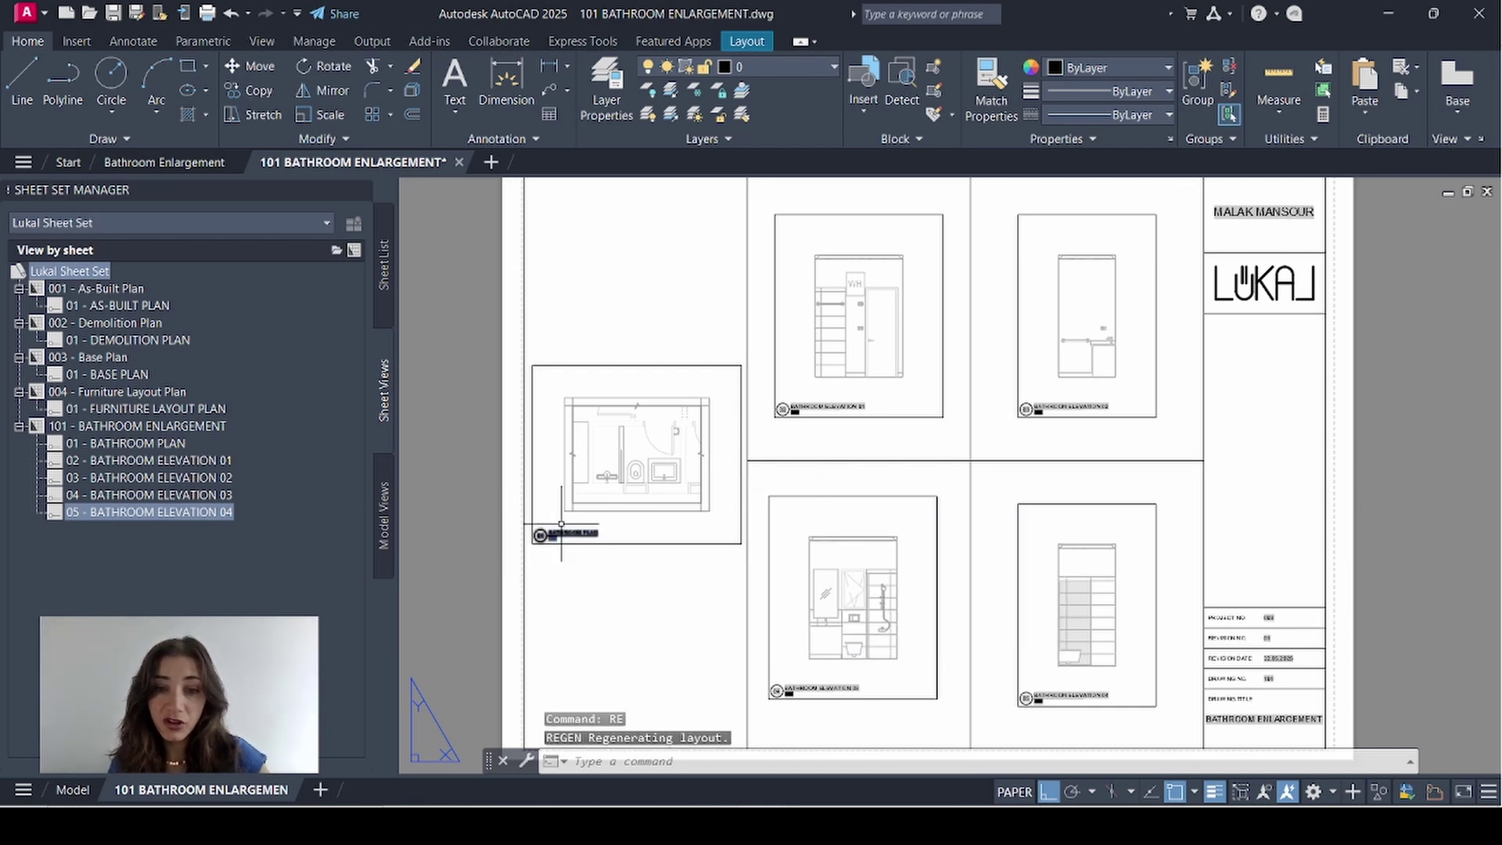
{"action": "scroll", "coordinate": [556, 525], "scroll_direction": "up", "scroll_amount": 4}
{"action": "scroll", "coordinate": [539, 535], "scroll_direction": "up", "scroll_amount": 3}
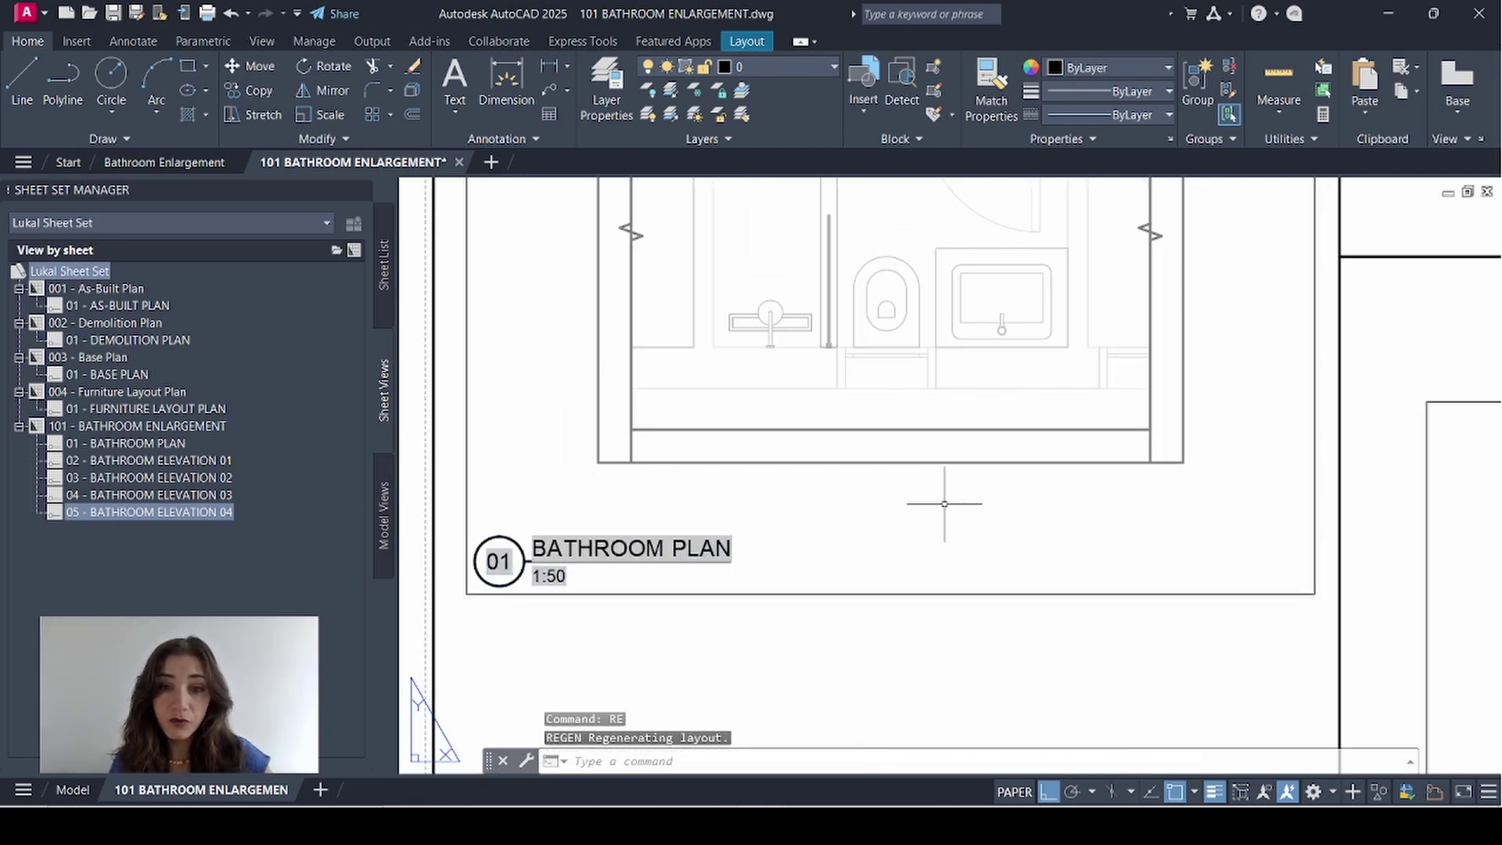
{"action": "middle_click_drag", "start_coordinate": [970, 503], "coordinate": [528, 654]}
{"action": "middle_click_drag", "start_coordinate": [996, 332], "coordinate": [687, 566]}
{"action": "middle_click_drag", "start_coordinate": [761, 465], "coordinate": [725, 496]}
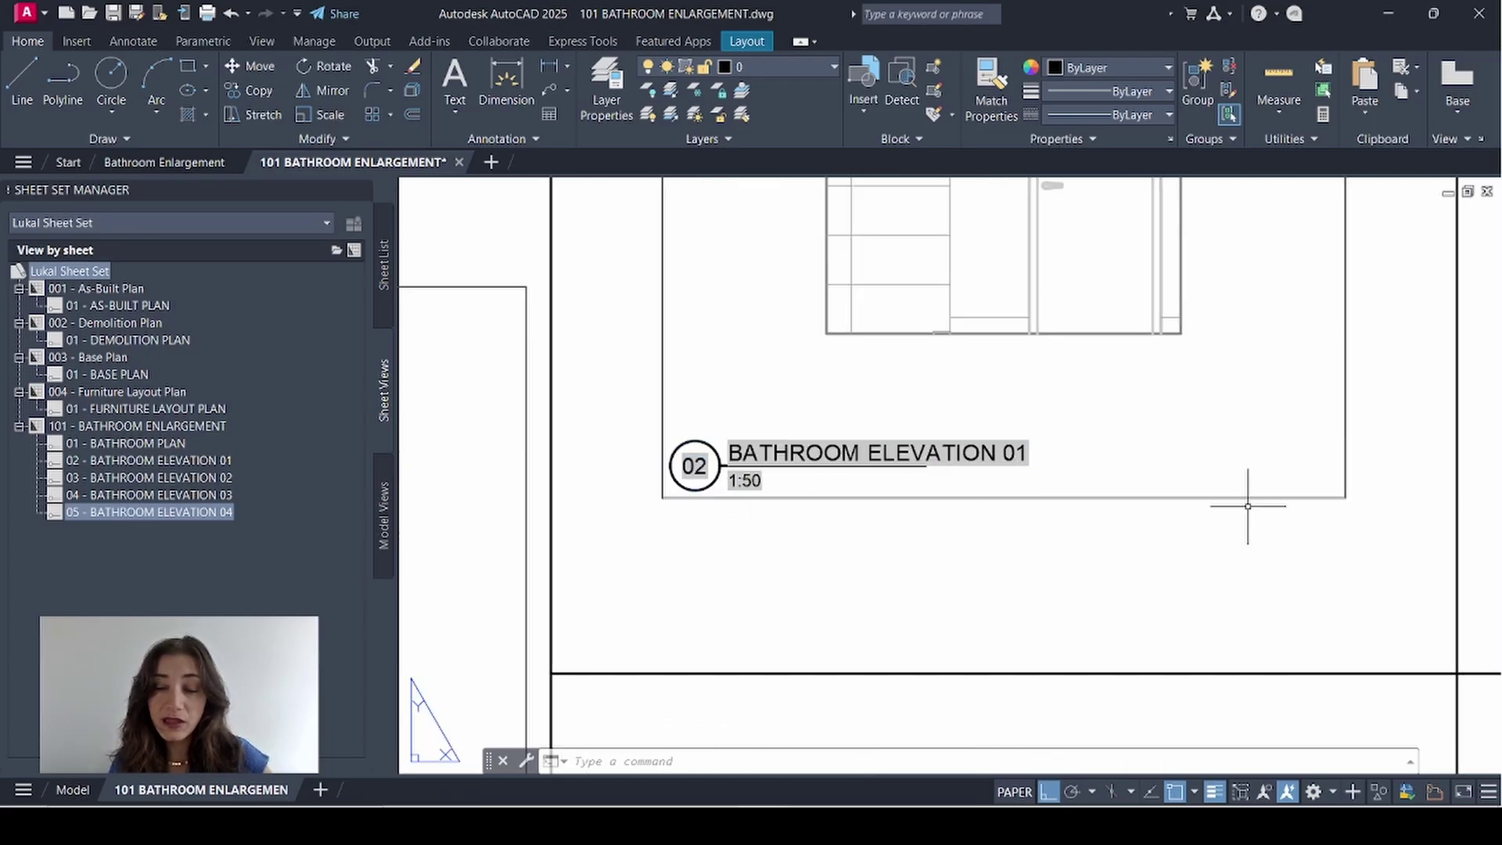
{"action": "middle_click_drag", "start_coordinate": [1330, 510], "coordinate": [694, 503]}
{"action": "scroll", "coordinate": [1259, 542], "scroll_direction": "down", "scroll_amount": 5}
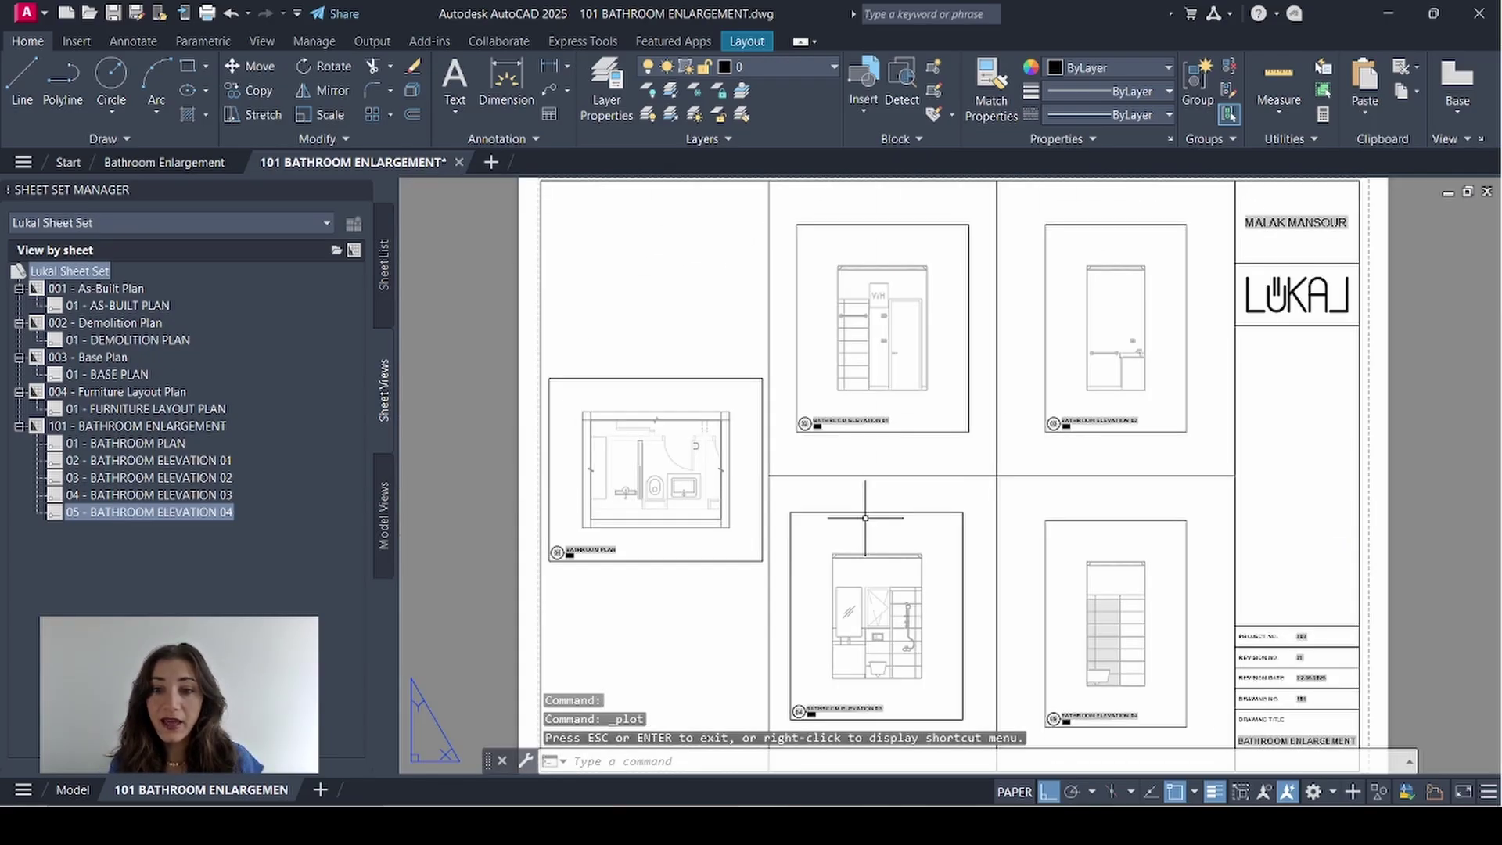
Step: Put the plan viewport and the four elevation viewports on the Defpoints layer
{"action": "left_click", "coordinate": [864, 510]}
{"action": "left_click", "coordinate": [733, 379]}
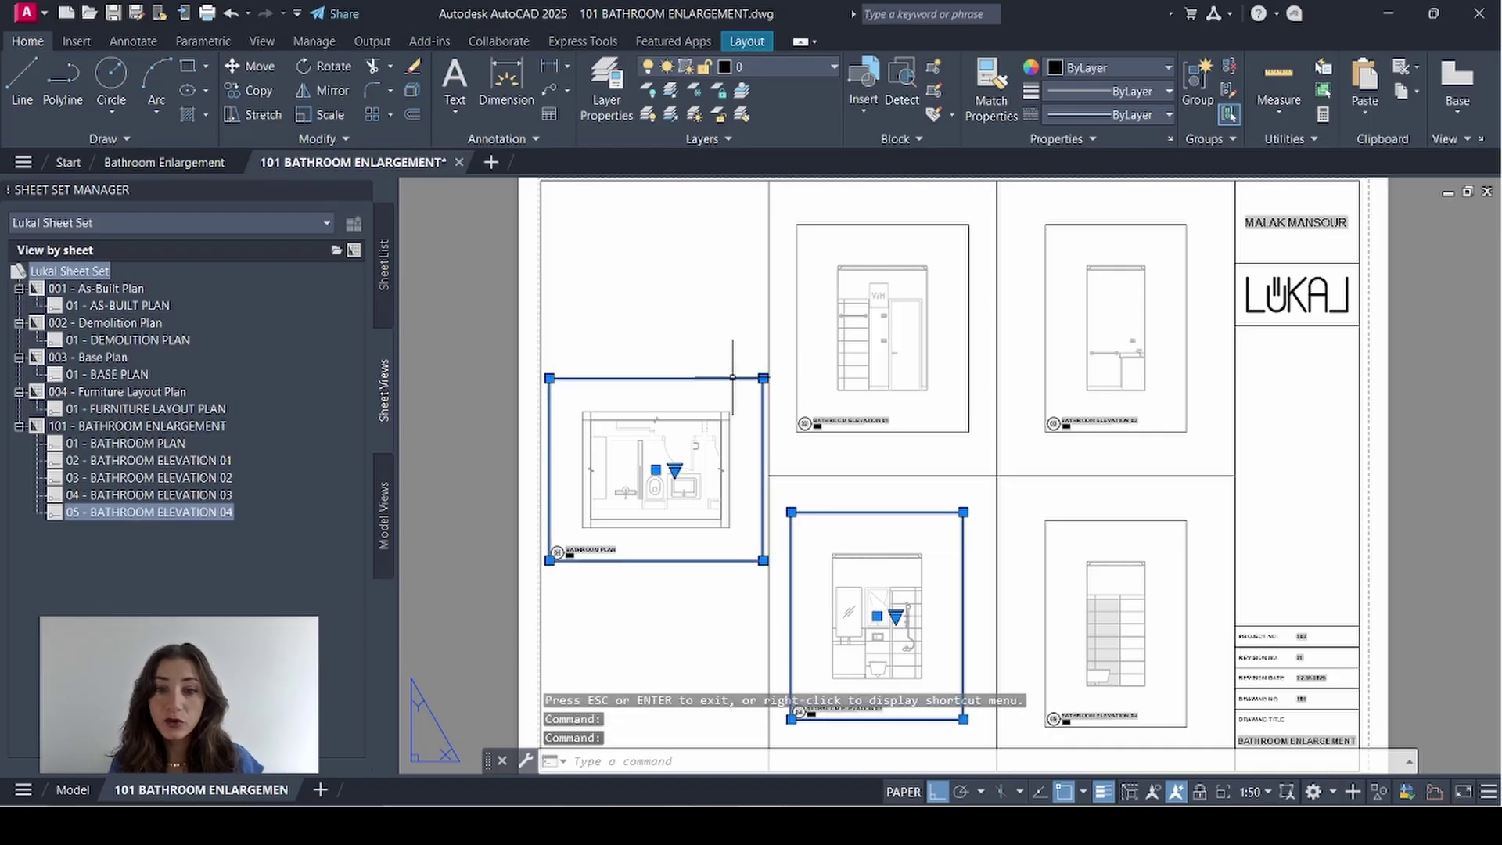
{"action": "left_click", "coordinate": [900, 432]}
{"action": "left_click", "coordinate": [1104, 435]}
{"action": "left_click", "coordinate": [1088, 563]}
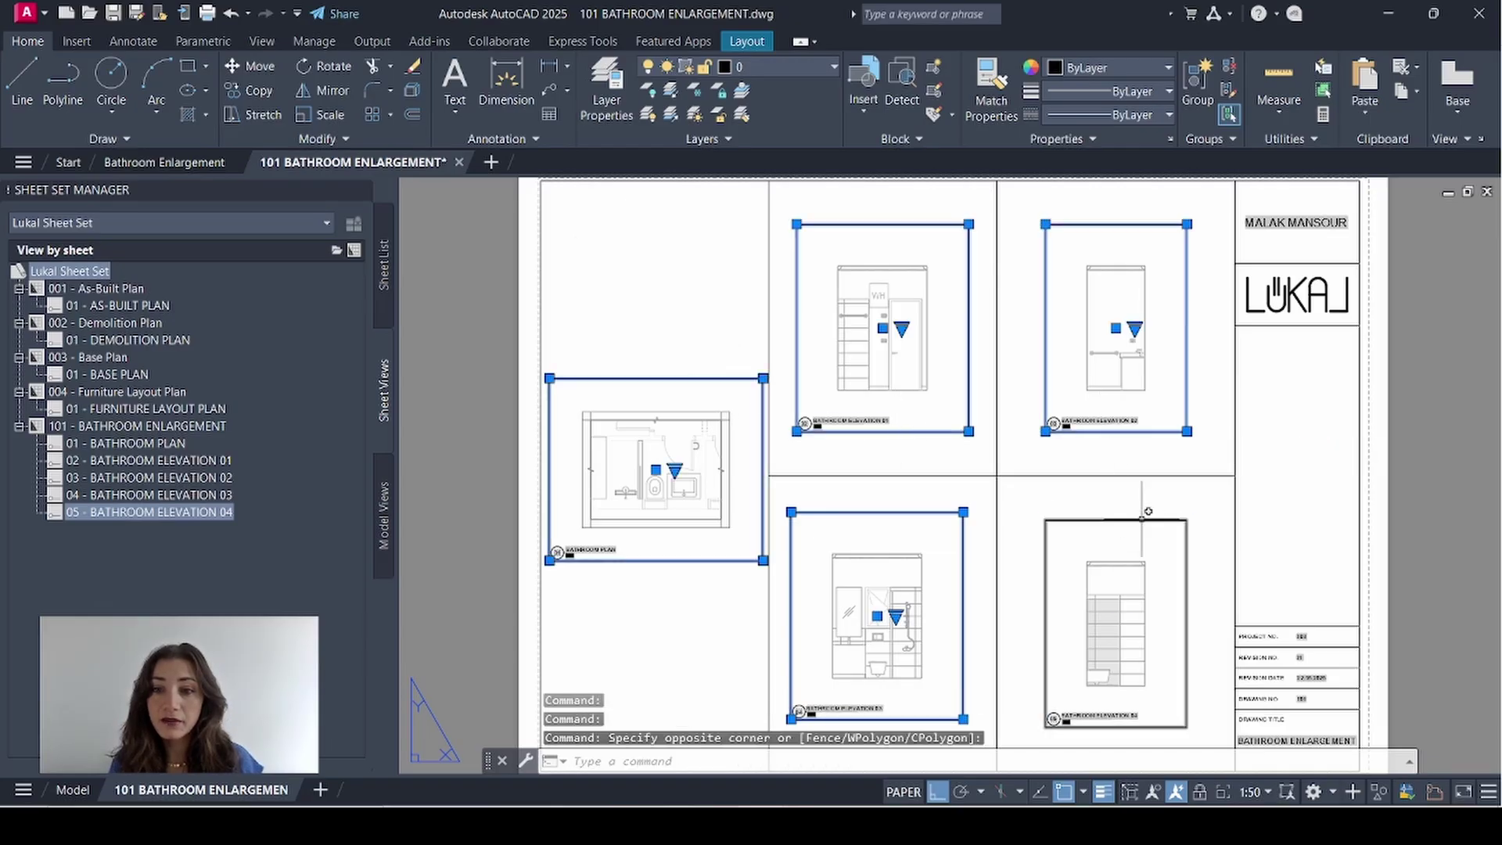
{"action": "left_click", "coordinate": [782, 68]}
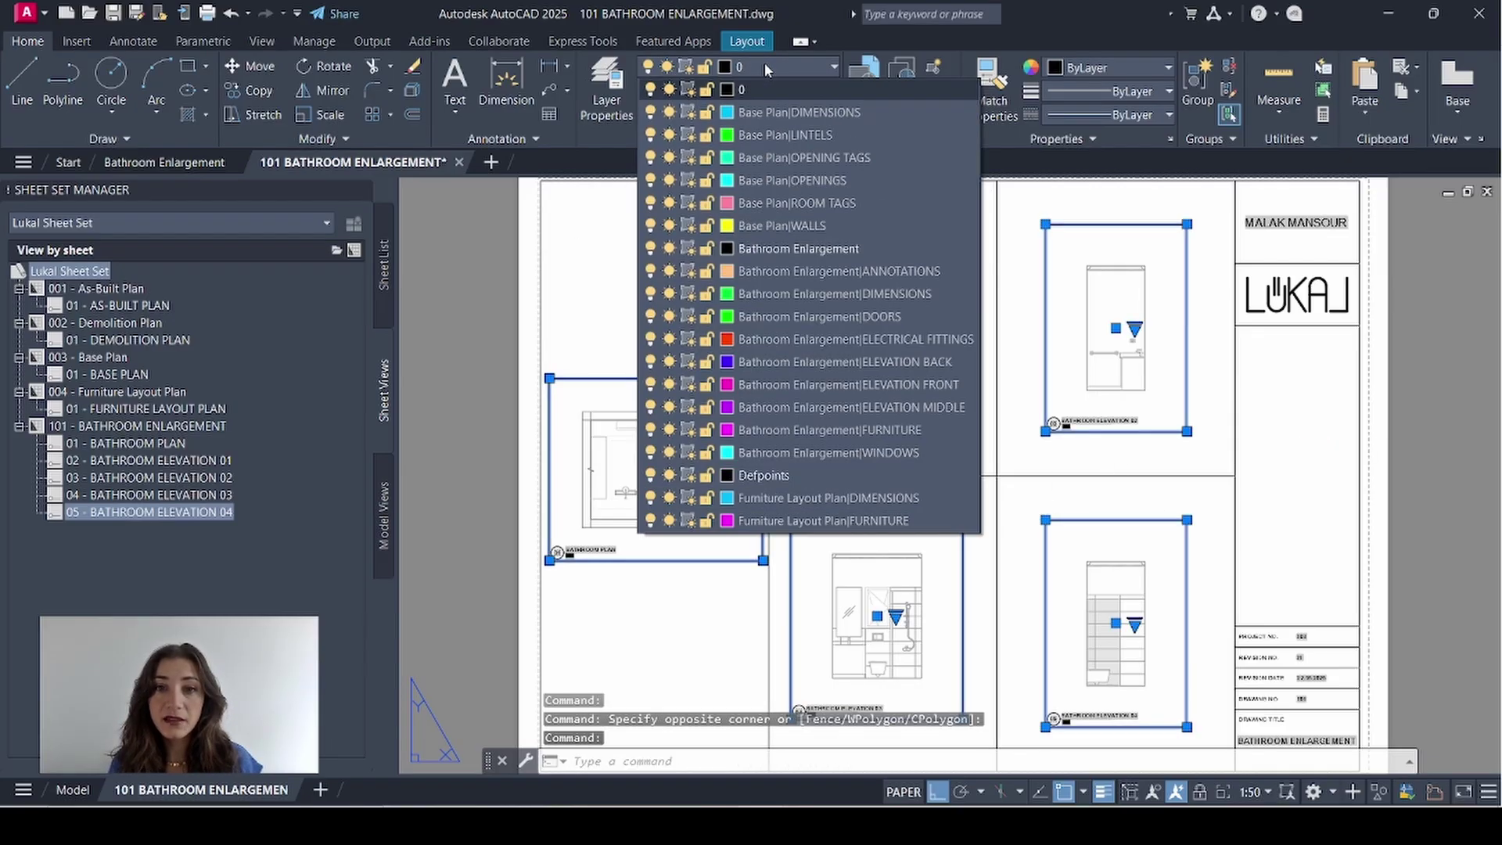
{"action": "left_click", "coordinate": [764, 475]}
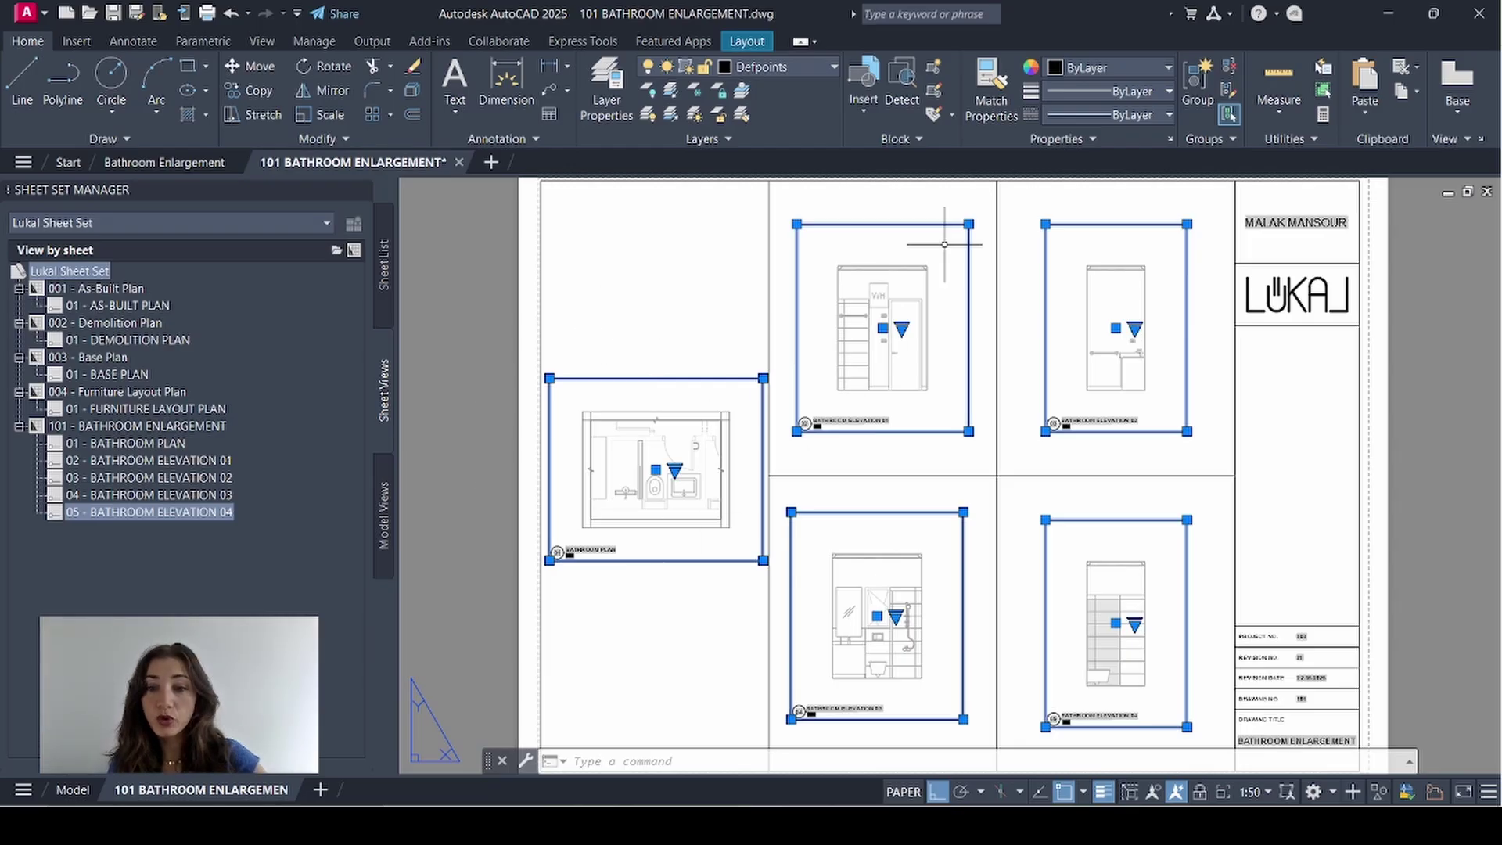
{"action": "key", "text": "Escape"}
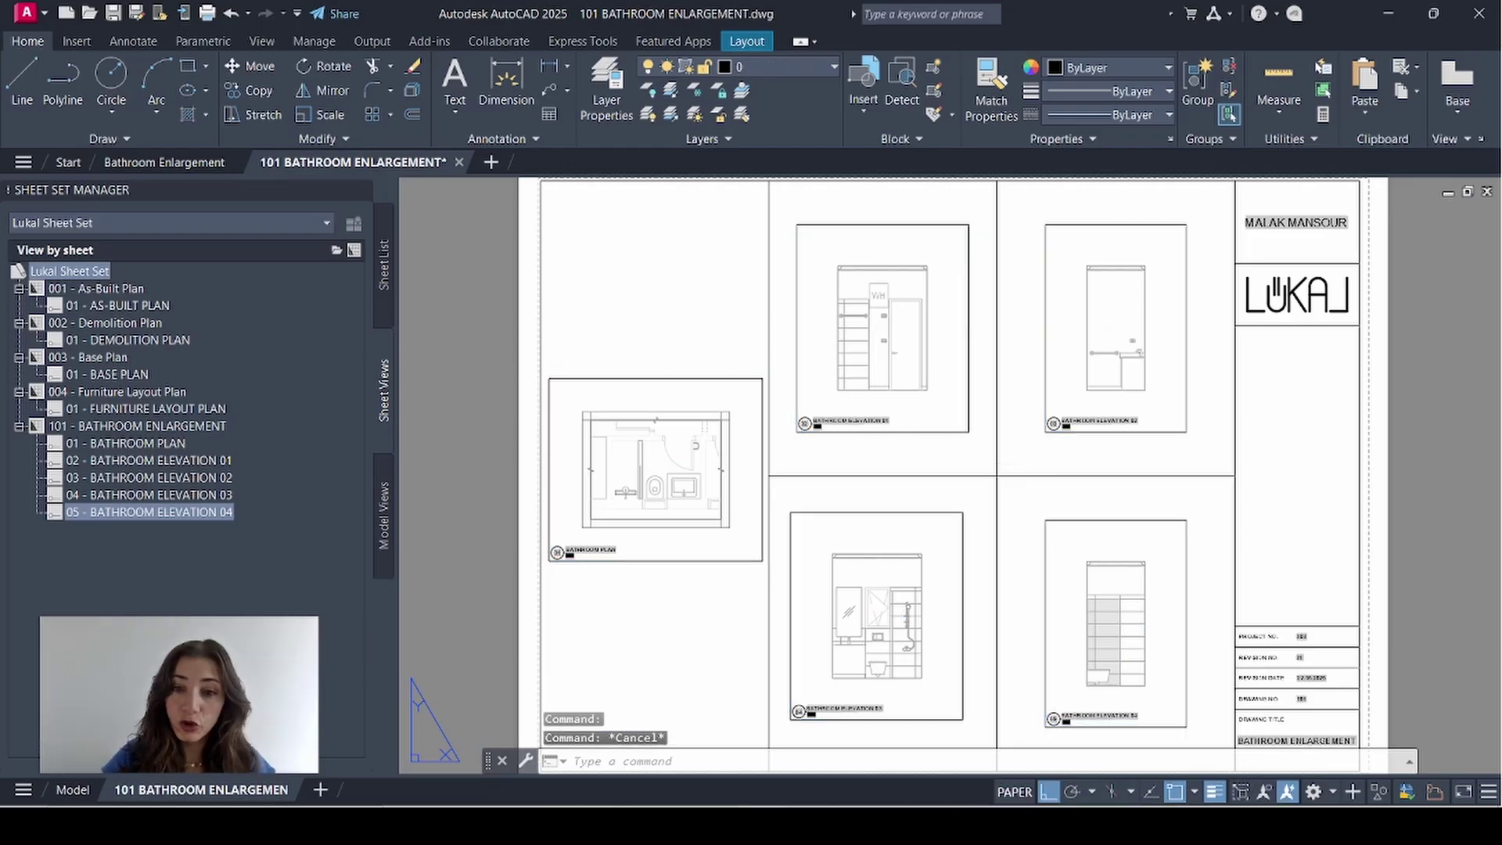
Step: Preview the plot of the bathroom enlargement sheet with DWG To PDF.pc3 and leave without plotting
{"action": "key", "text": "ctrl+p"}
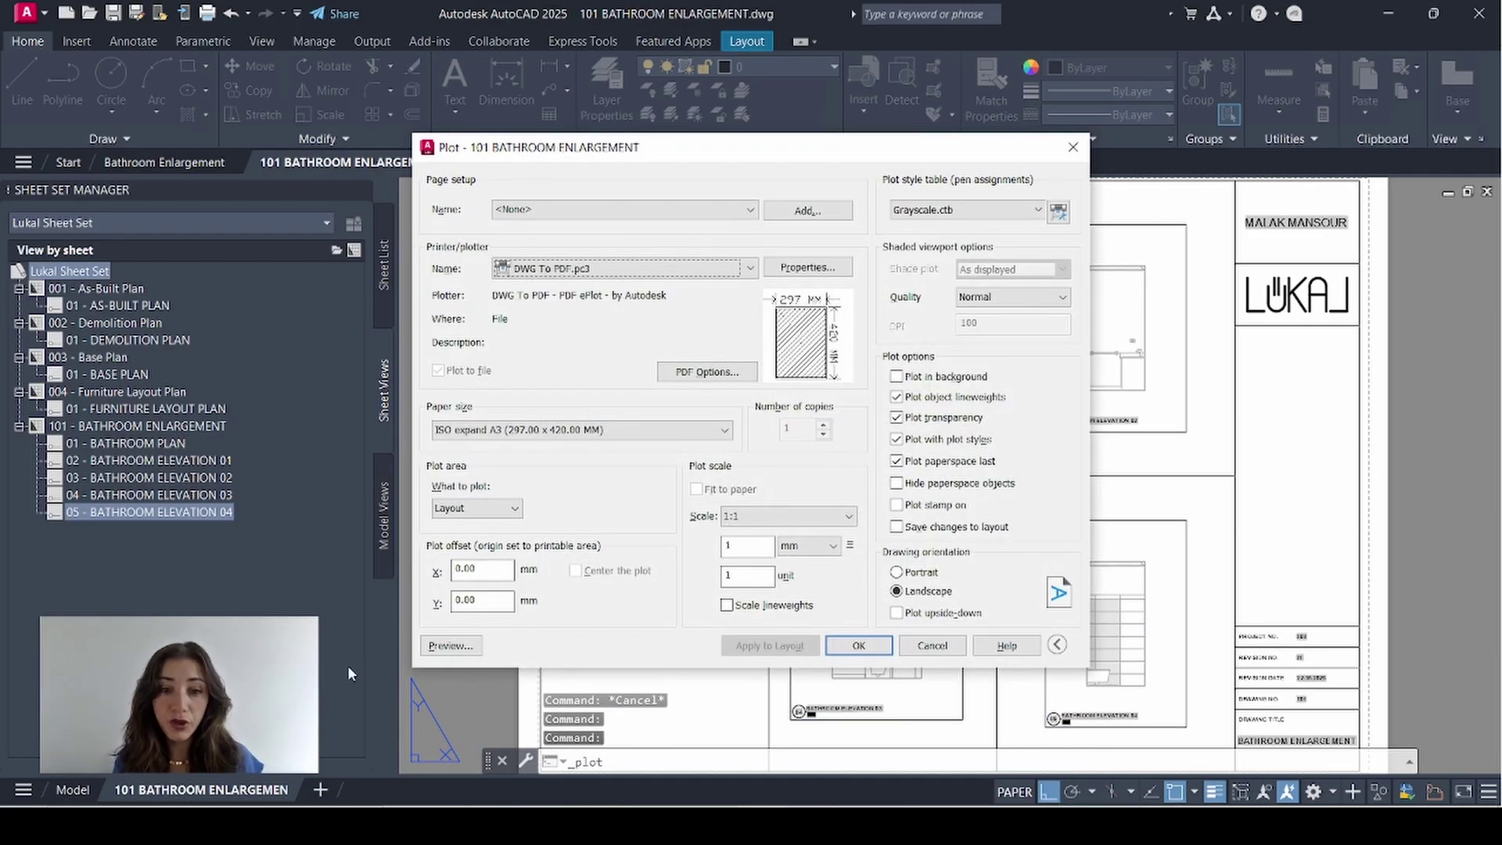
{"action": "left_click", "coordinate": [446, 645]}
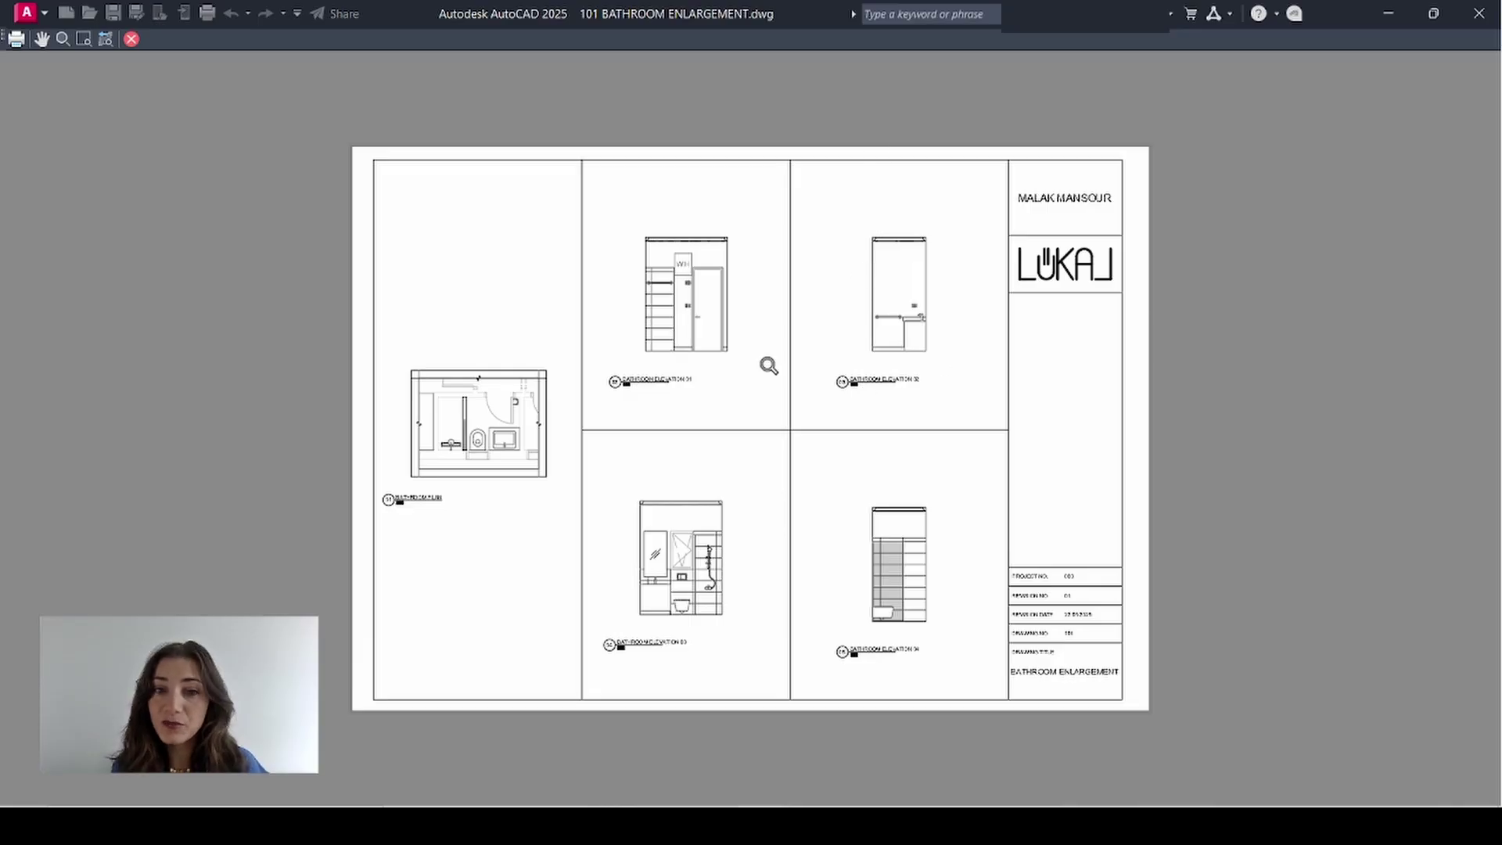
{"action": "key", "text": "Escape"}
{"action": "left_click", "coordinate": [933, 646]}
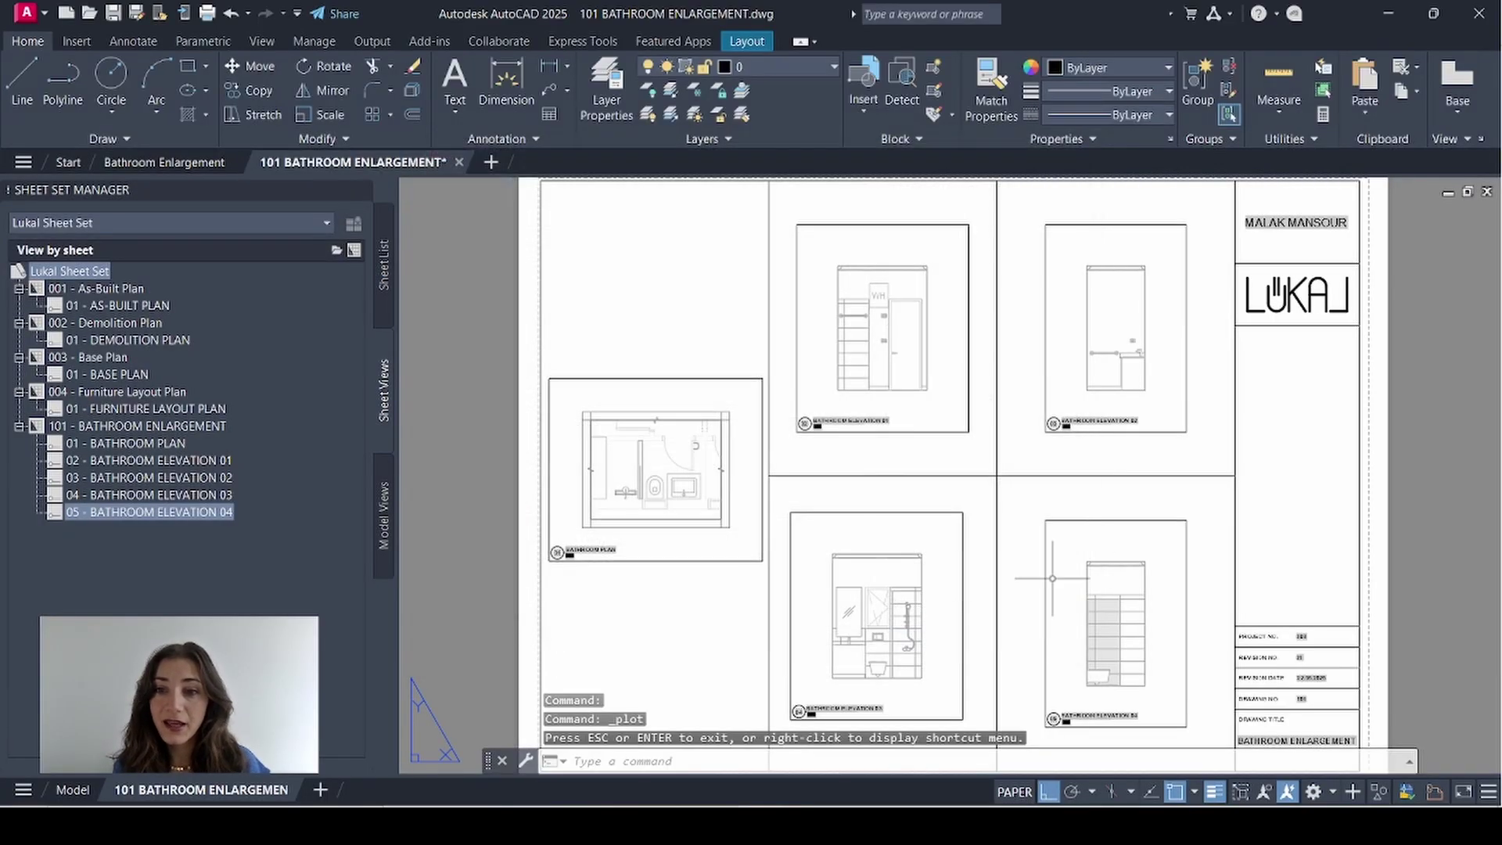